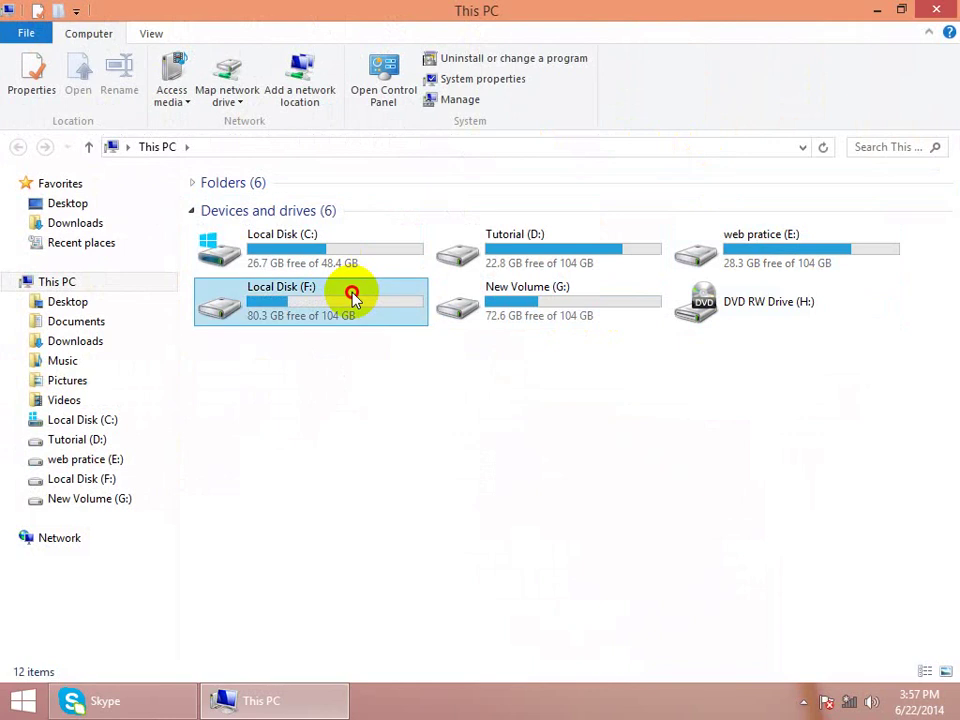
- Go back to the drive list, step through the drives with the arrow keys, and open New Volume (G:)
{"action": "key", "text": "BackSpace"}
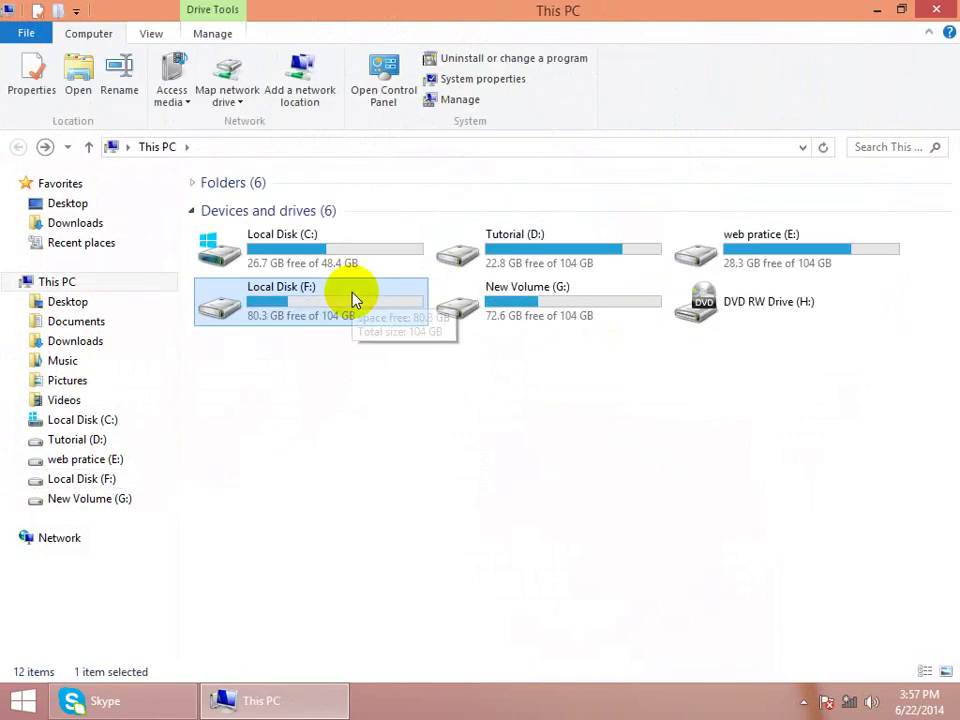
{"action": "key", "text": "Up"}
{"action": "key", "text": "Right"}
{"action": "key", "text": "Right"}
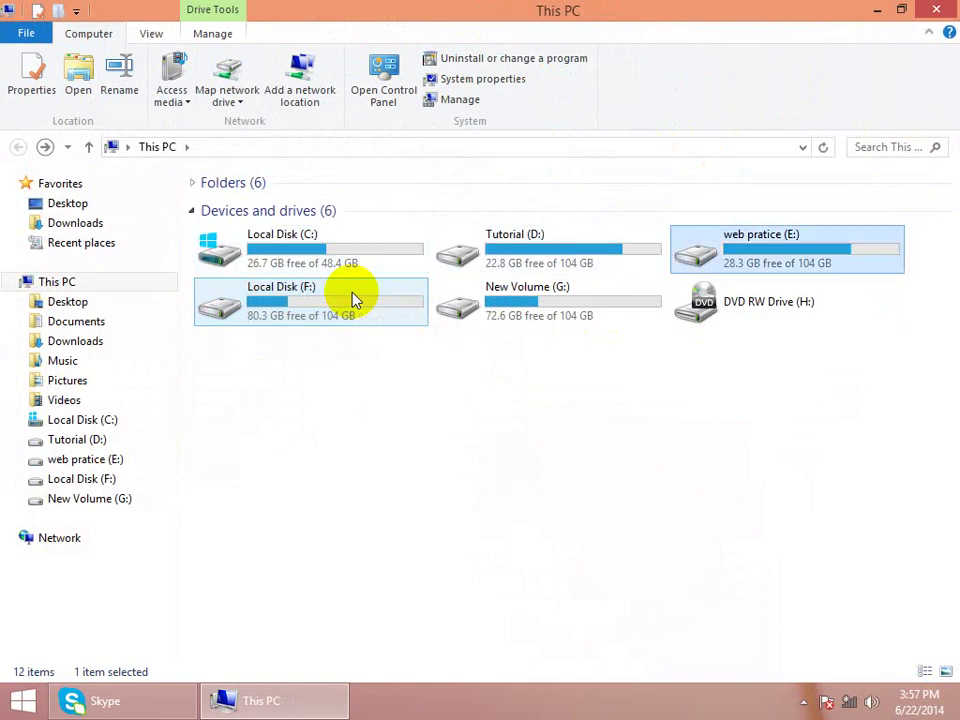
{"action": "key", "text": "Left"}
{"action": "key", "text": "Down"}
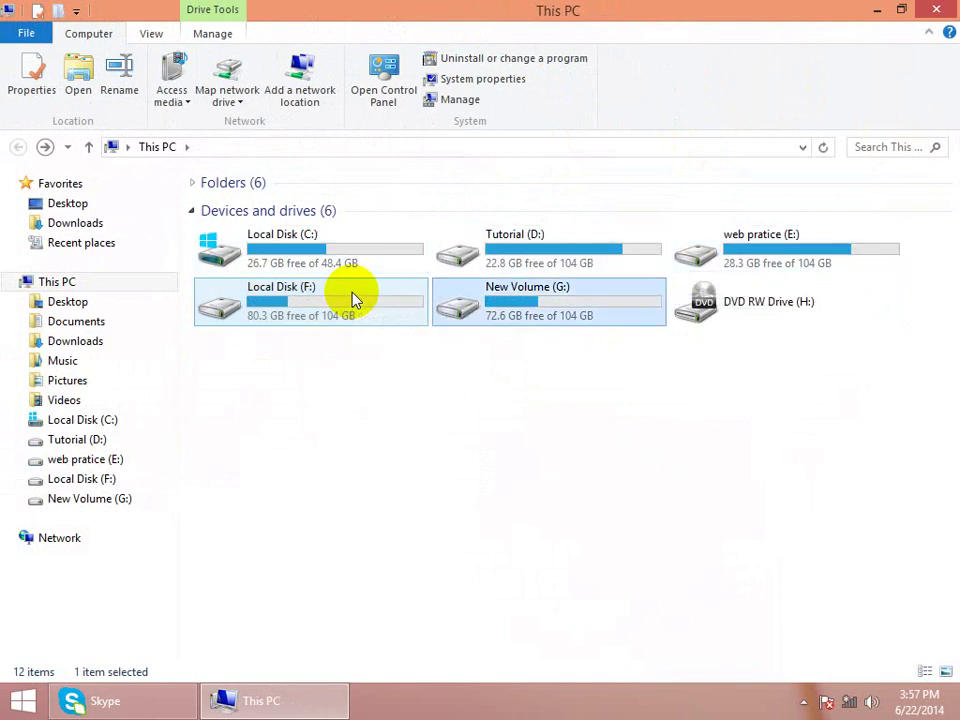
{"action": "key", "text": "Return"}
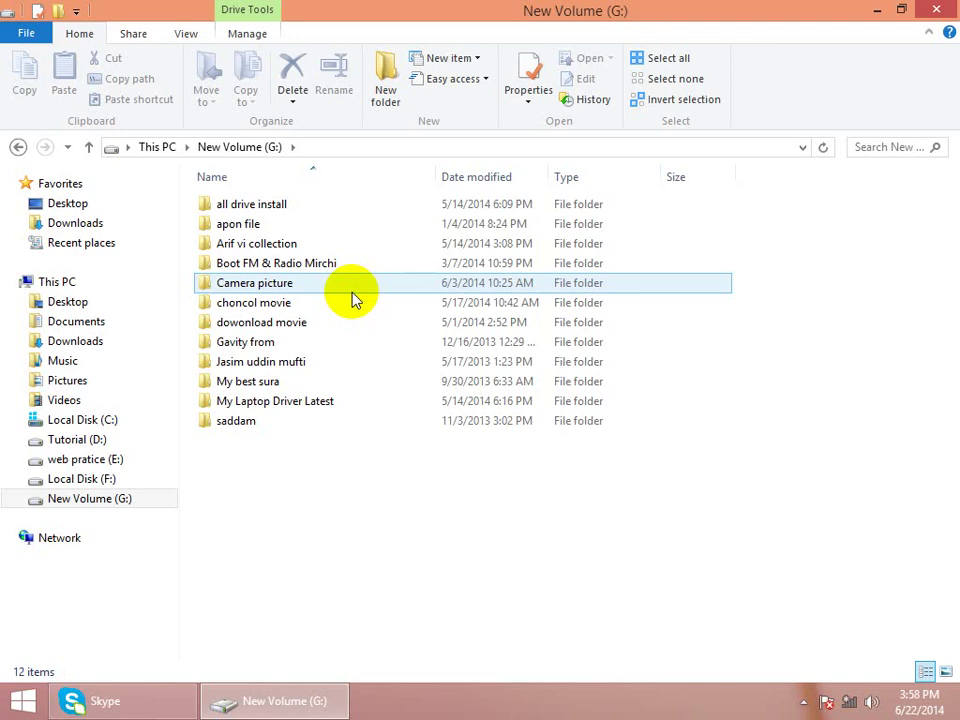
- Go up to This PC, open Local Disk (F:) and its Software folder, and select xampp-win32-1.7.4-VC6-installer
{"action": "left_click", "coordinate": [89, 148]}
{"action": "double_click", "coordinate": [354, 311]}
{"action": "left_click", "coordinate": [288, 250]}
{"action": "left_click", "coordinate": [288, 248]}
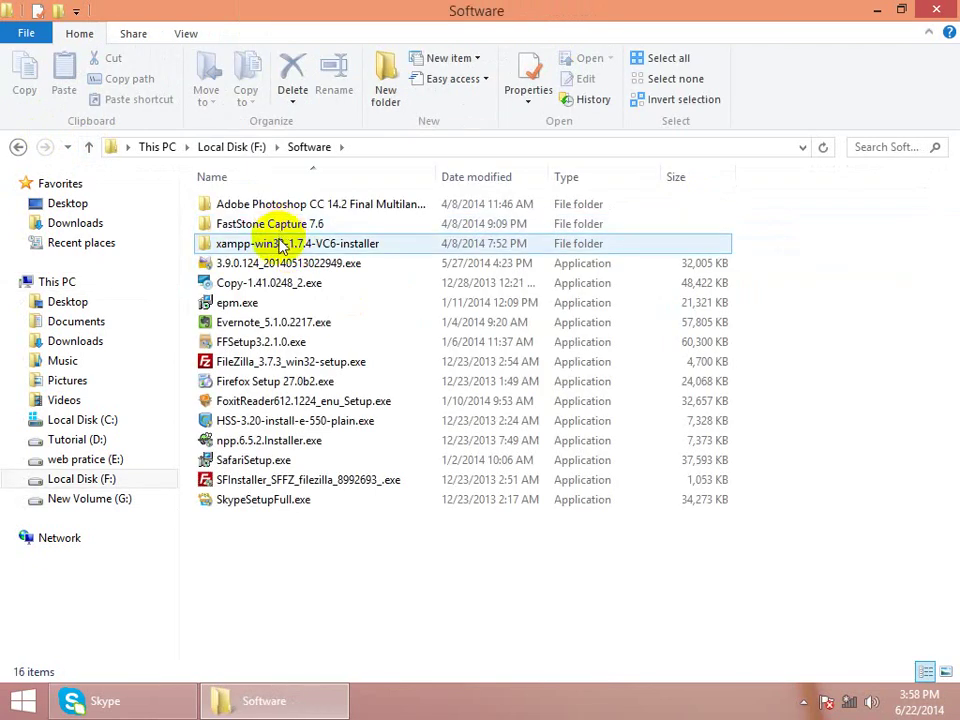
{"action": "left_click", "coordinate": [283, 244]}
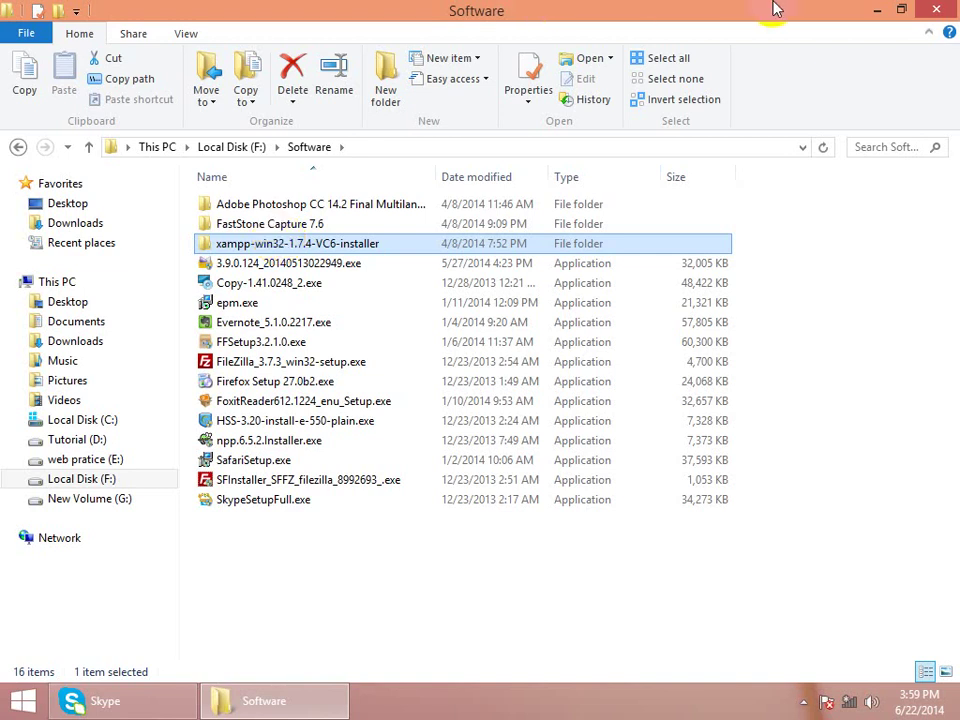
{"action": "mouse_move", "coordinate": [945, 10]}
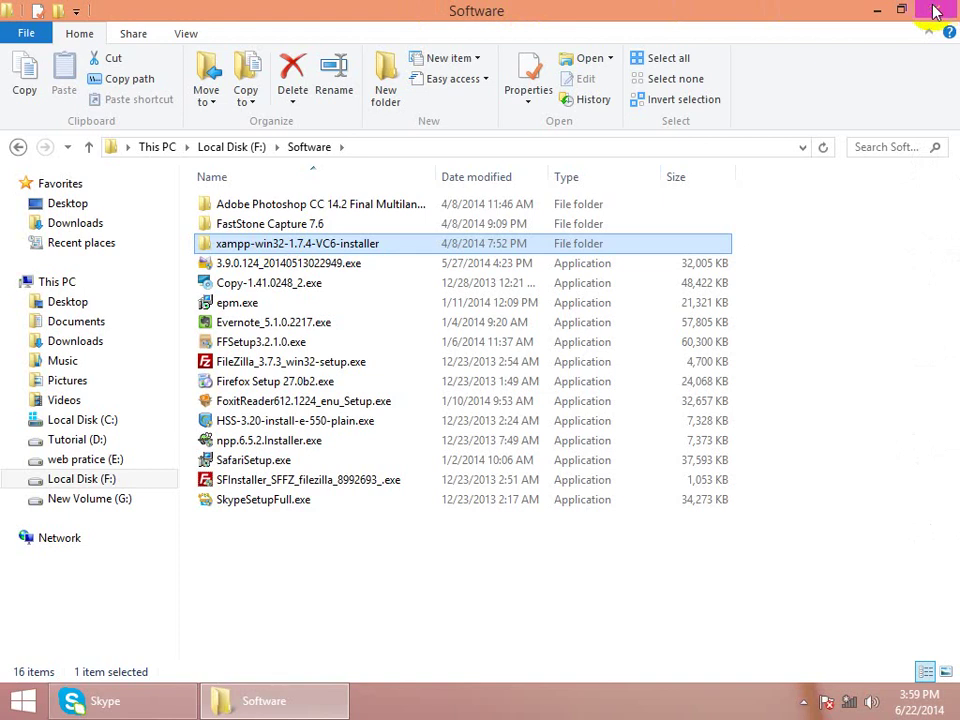
- Minimize the Software window and launch XAMPP Control Panel by searching 'x' in Windows Search
{"action": "left_click", "coordinate": [875, 10]}
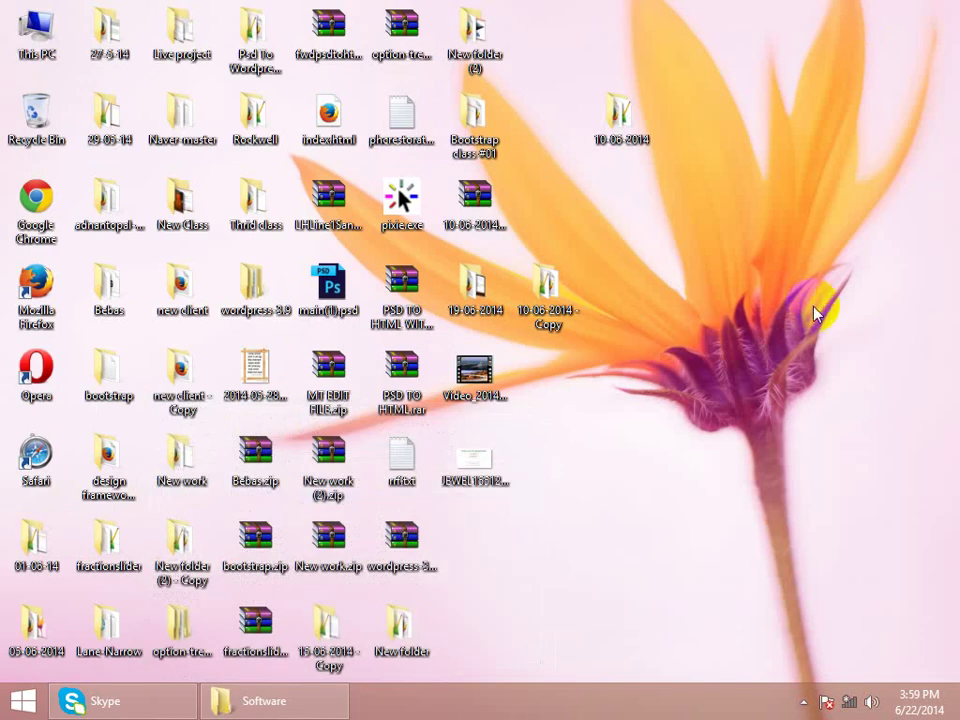
{"action": "mouse_move", "coordinate": [932, 141]}
{"action": "left_click", "coordinate": [921, 161]}
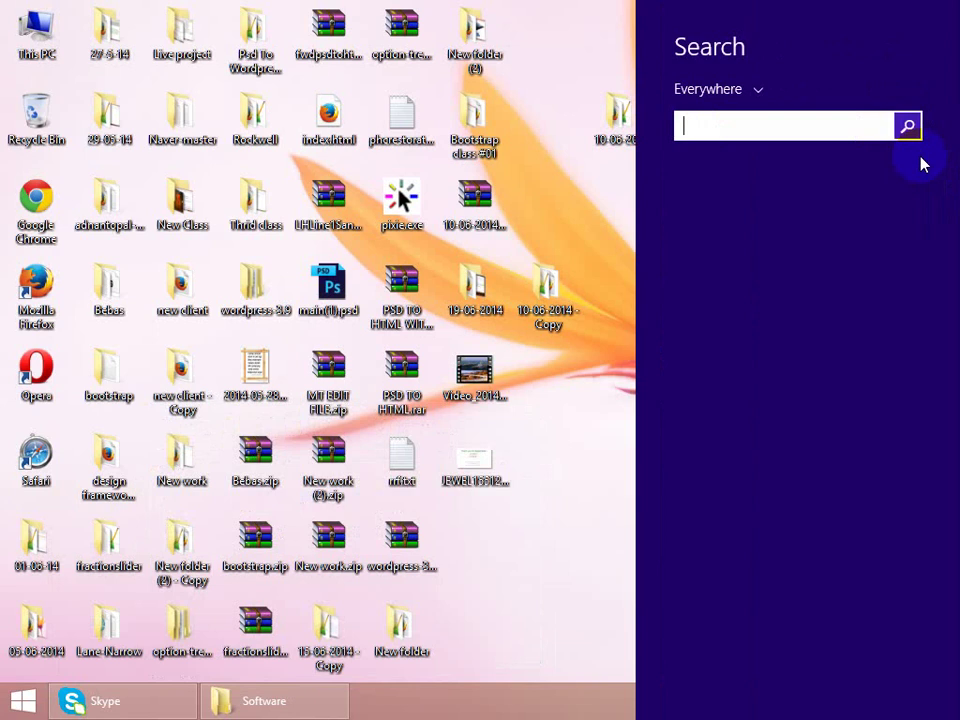
{"action": "type", "text": "e"}
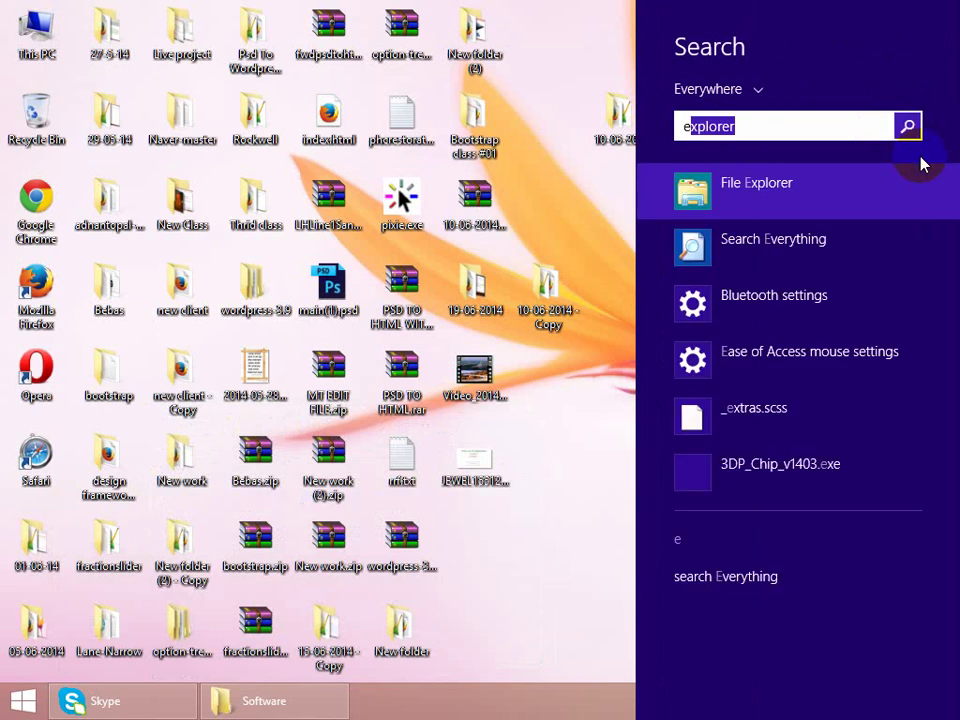
{"action": "key", "text": "BackSpace"}
{"action": "key", "text": "BackSpace"}
{"action": "type", "text": "xAMPP Control Panel"}
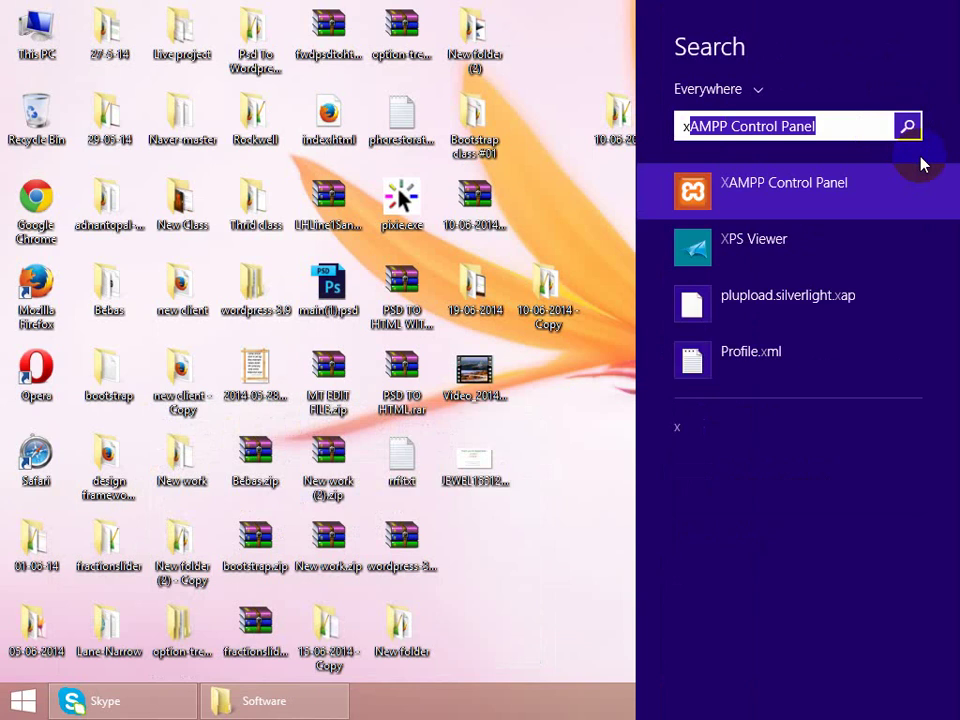
{"action": "left_click", "coordinate": [845, 205]}
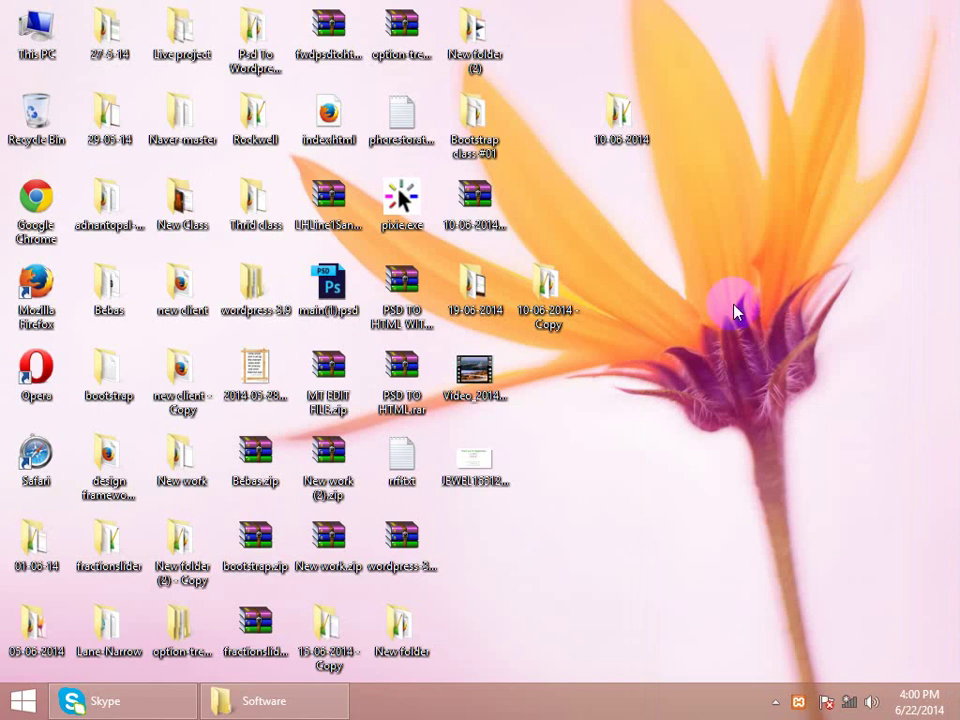
{"action": "right_click", "coordinate": [776, 190]}
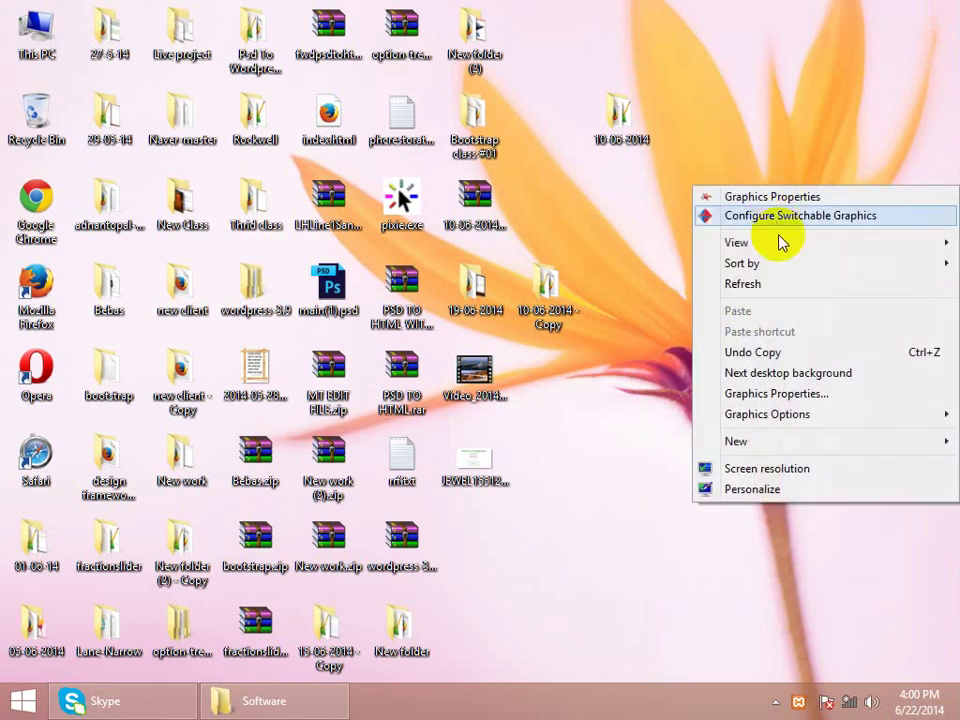
{"action": "left_click", "coordinate": [751, 287]}
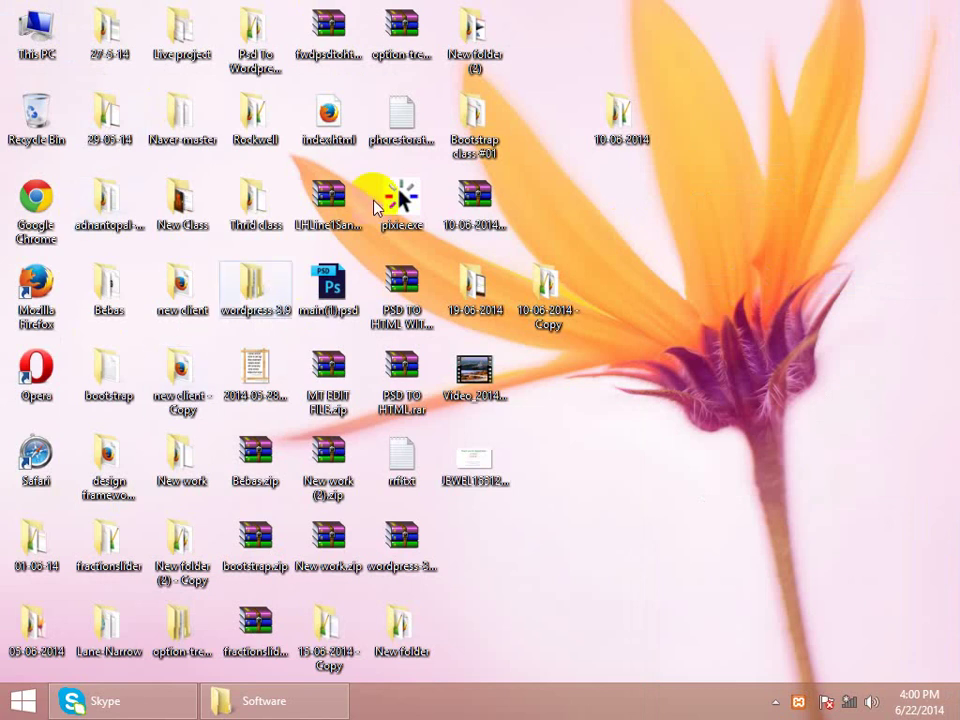
{"action": "left_click", "coordinate": [274, 702]}
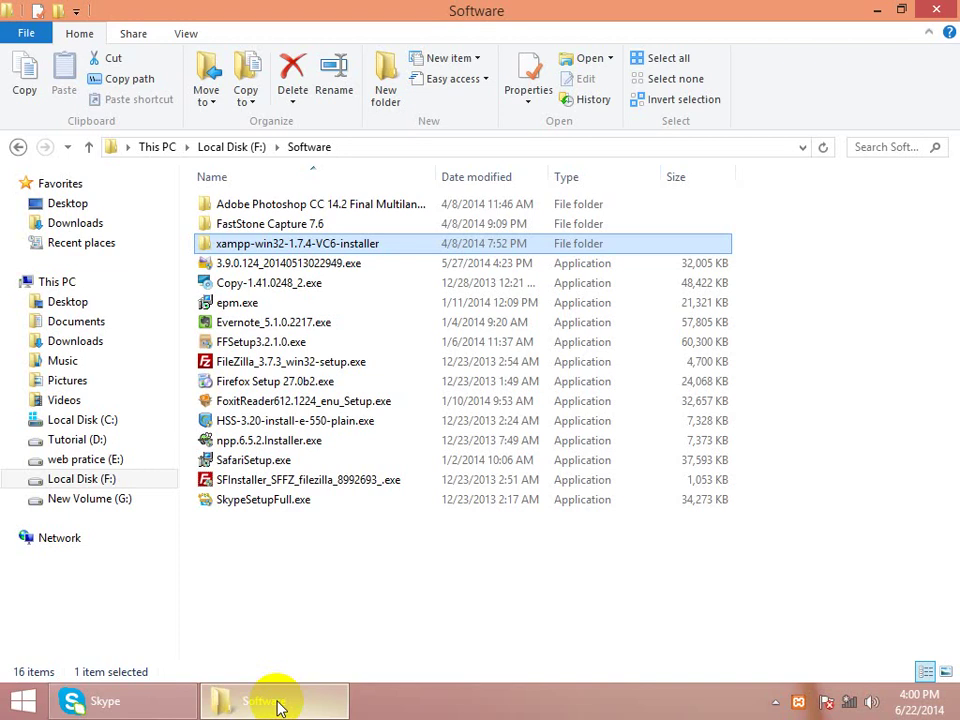
{"action": "left_click", "coordinate": [880, 12]}
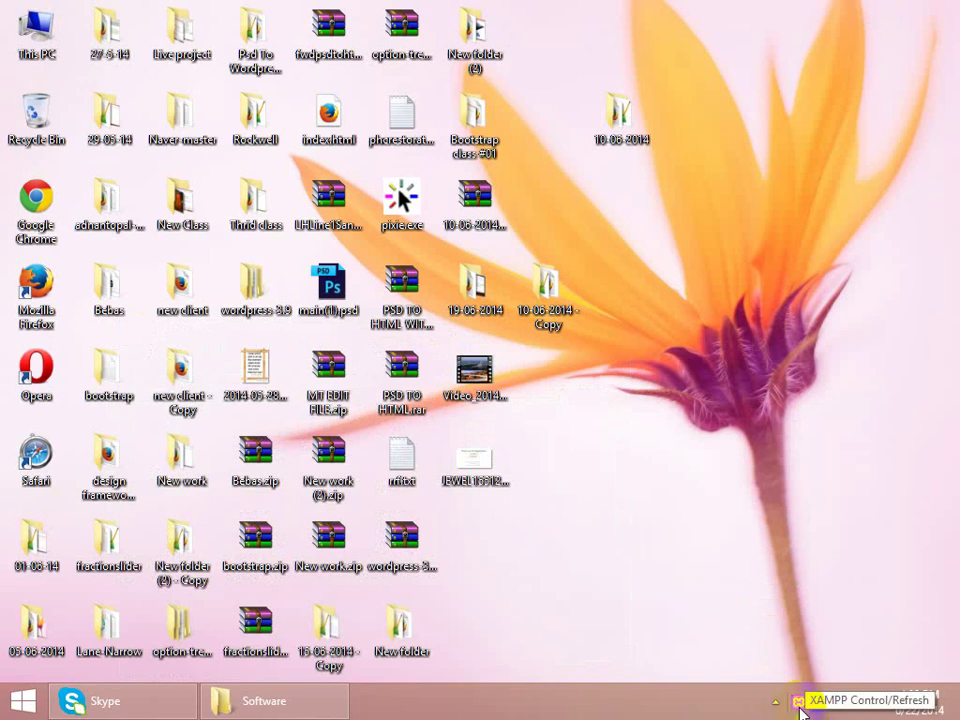
- Open XAMPP Control Panel from the tray, review its services, then close the window
{"action": "left_click", "coordinate": [799, 704]}
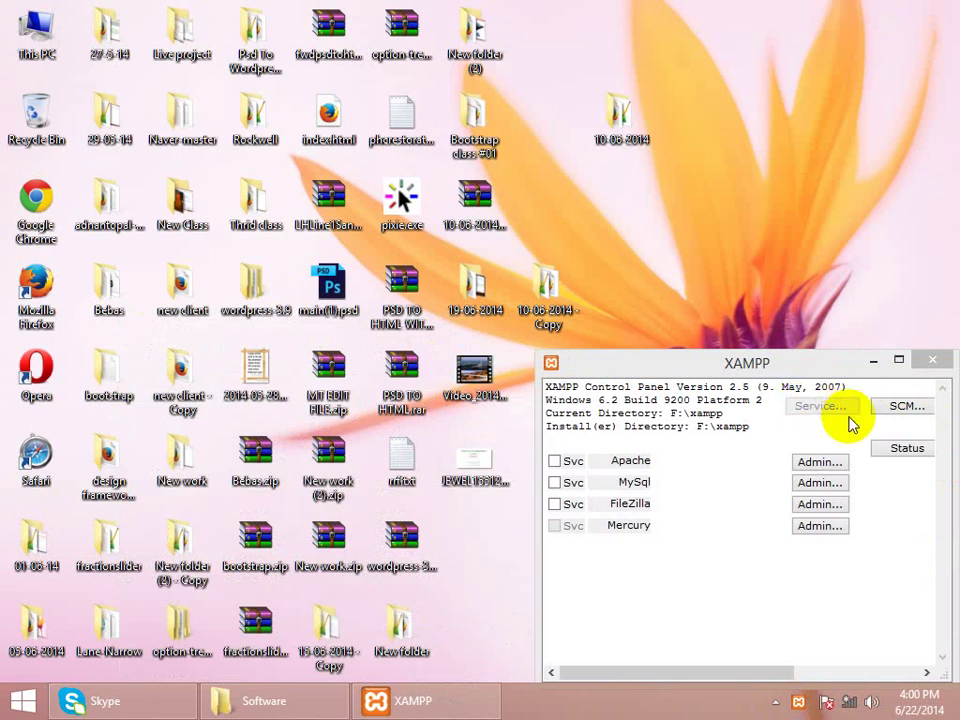
{"action": "left_click", "coordinate": [819, 504]}
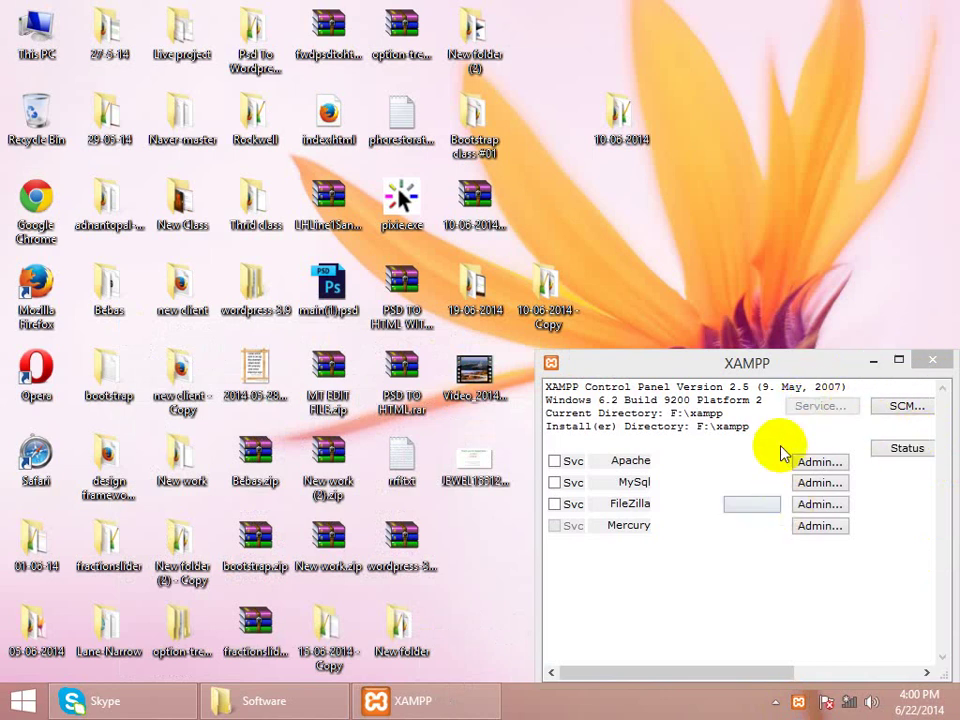
{"action": "left_click", "coordinate": [922, 362]}
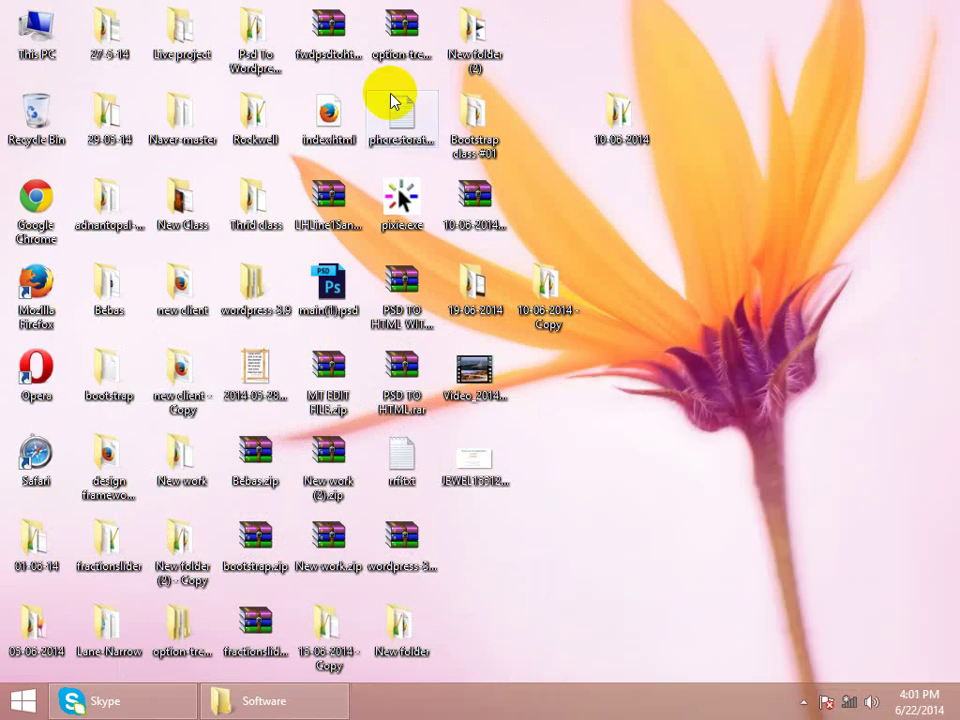
{"action": "mouse_move", "coordinate": [918, 62]}
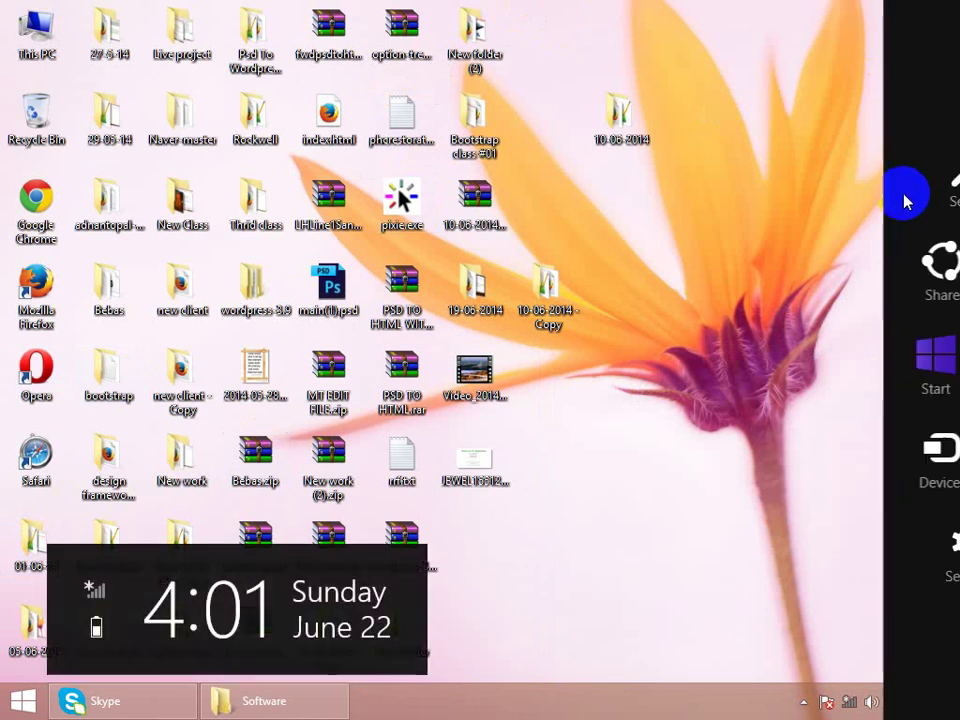
{"action": "right_click", "coordinate": [790, 153]}
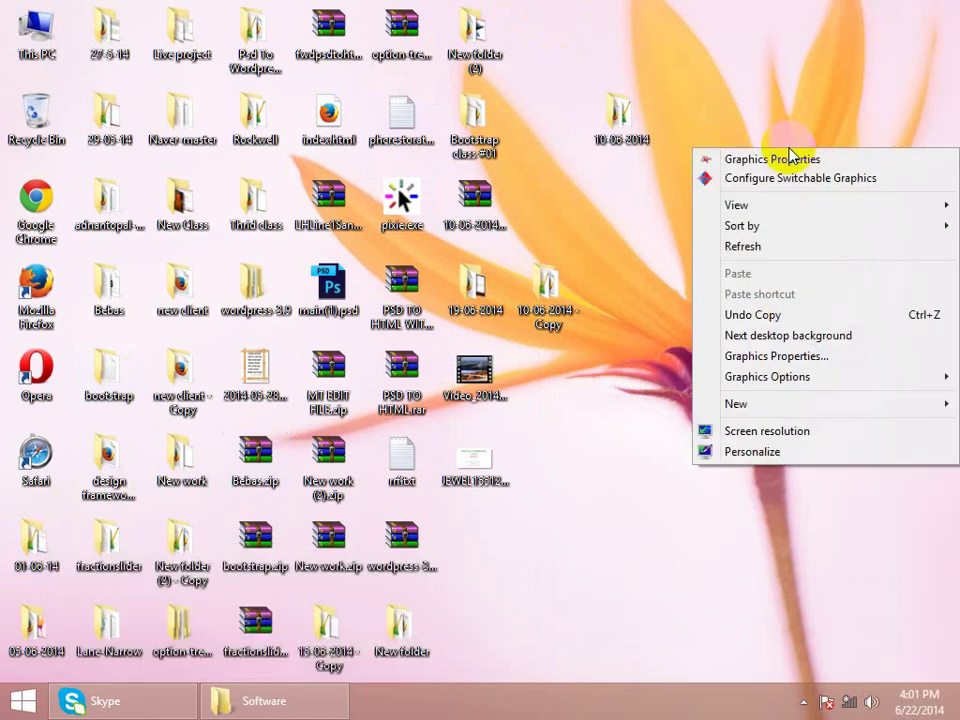
{"action": "left_click", "coordinate": [779, 246]}
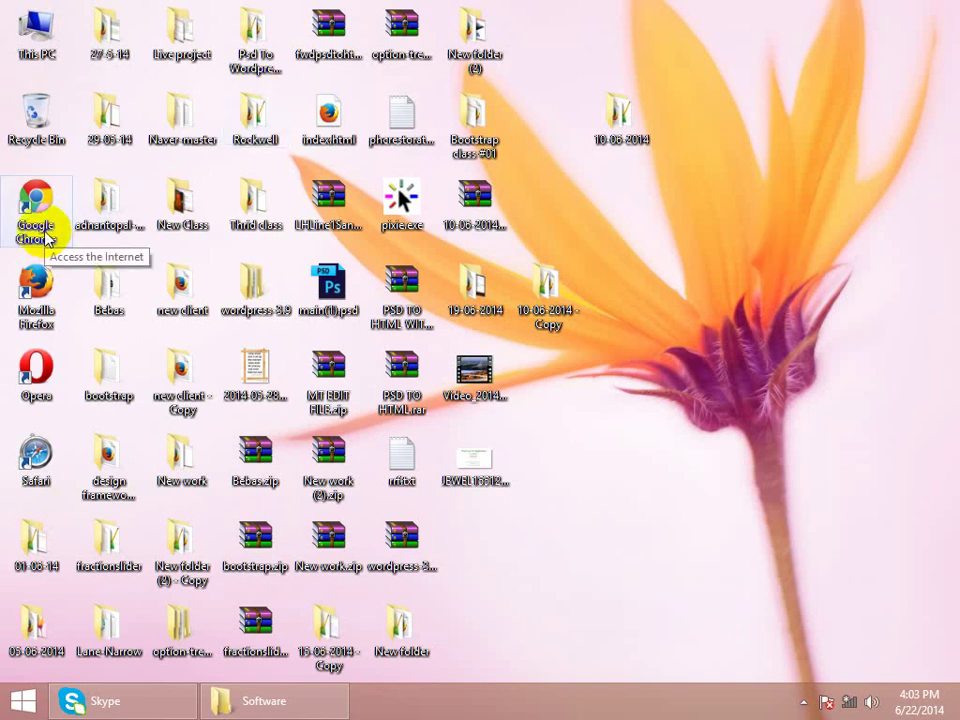
- Launch Chrome, close the Ghostery configuration tab, and load localhost
{"action": "double_click", "coordinate": [55, 204]}
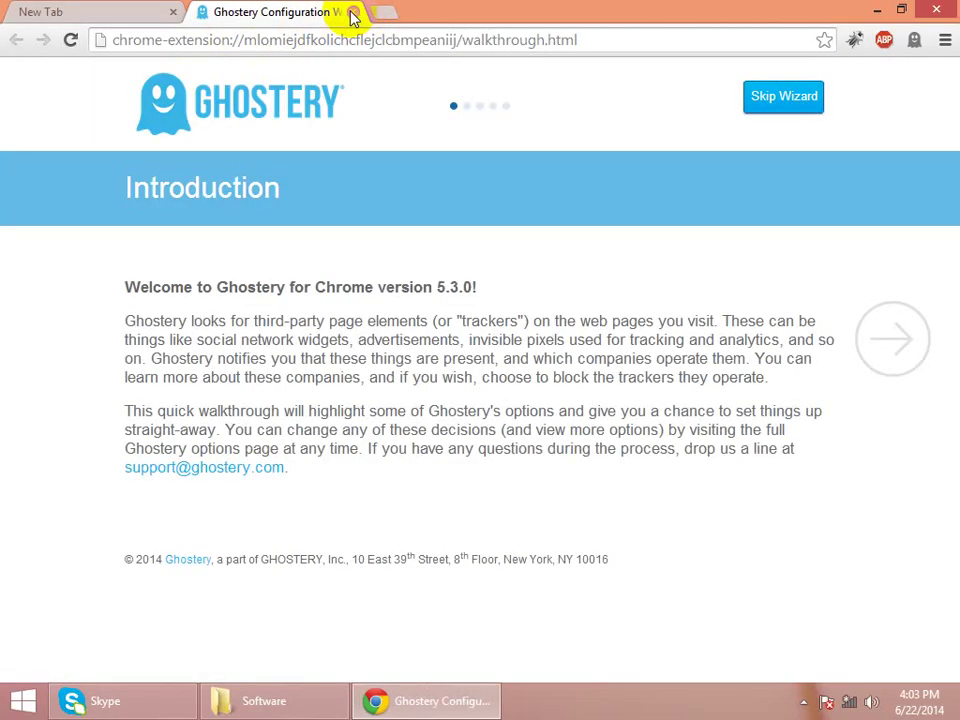
{"action": "left_click", "coordinate": [351, 14]}
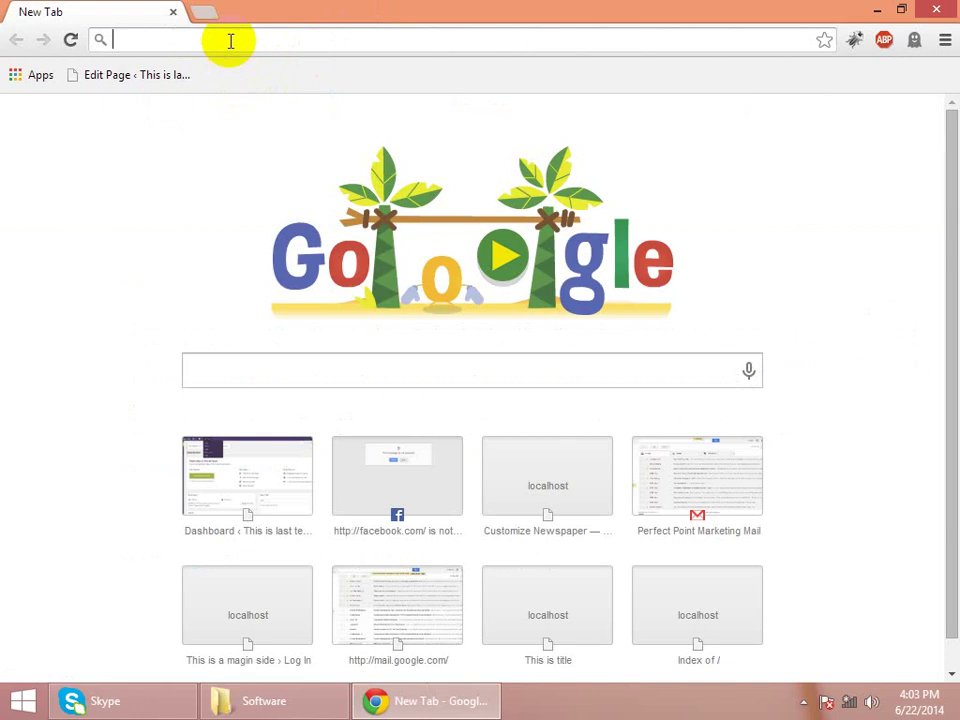
{"action": "type", "text": "lo"}
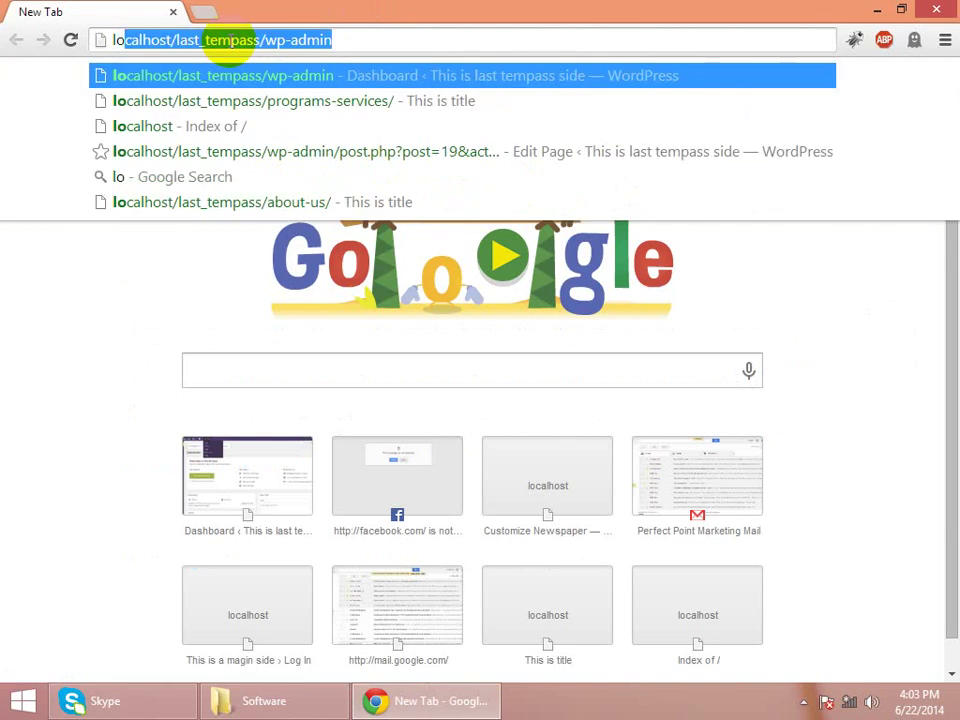
{"action": "type", "text": "calhost"}
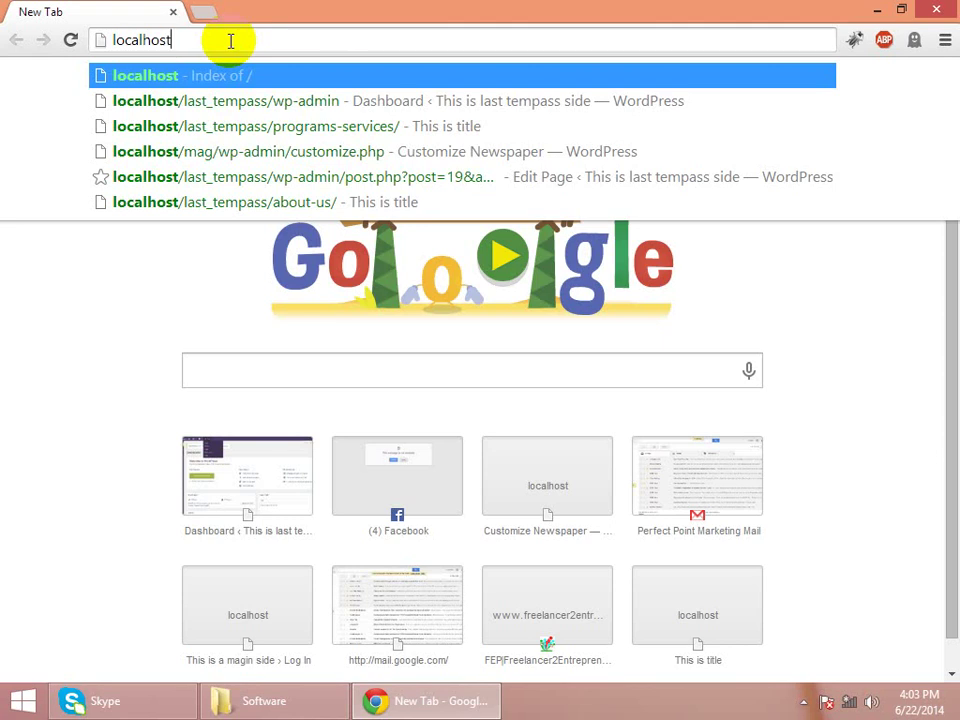
{"action": "key", "text": "Return"}
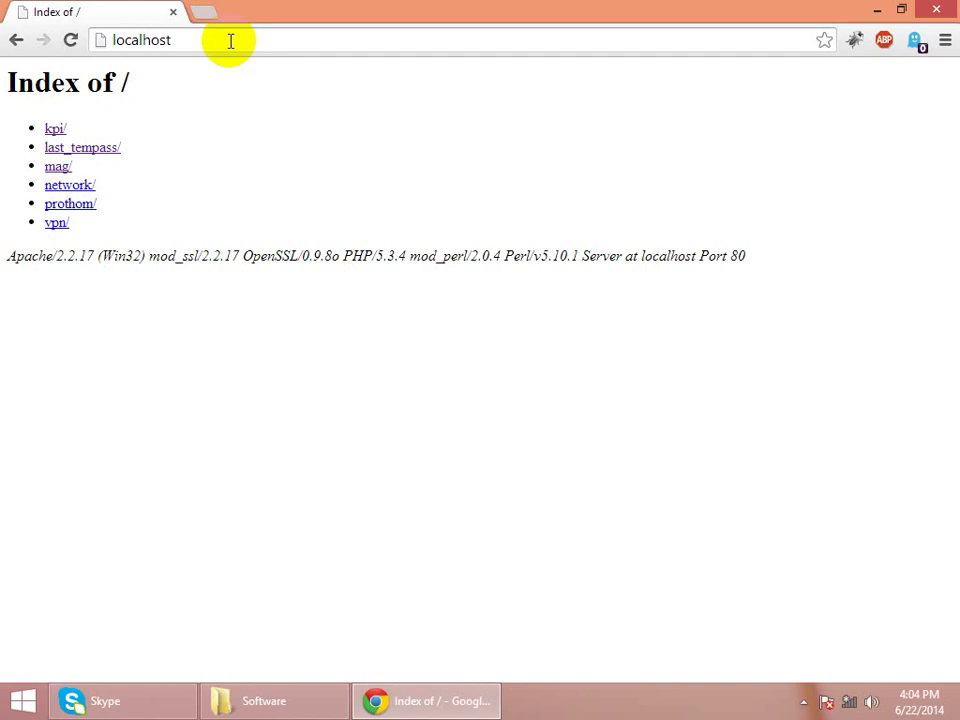
- Once the localhost Index of / page loads, click into the address bar to edit it
{"action": "left_click", "coordinate": [230, 40]}
- Append /phpmyadmin to the localhost address, fixing the mistyped letter
{"action": "left_click", "coordinate": [230, 40]}
{"action": "type", "text": "/"}
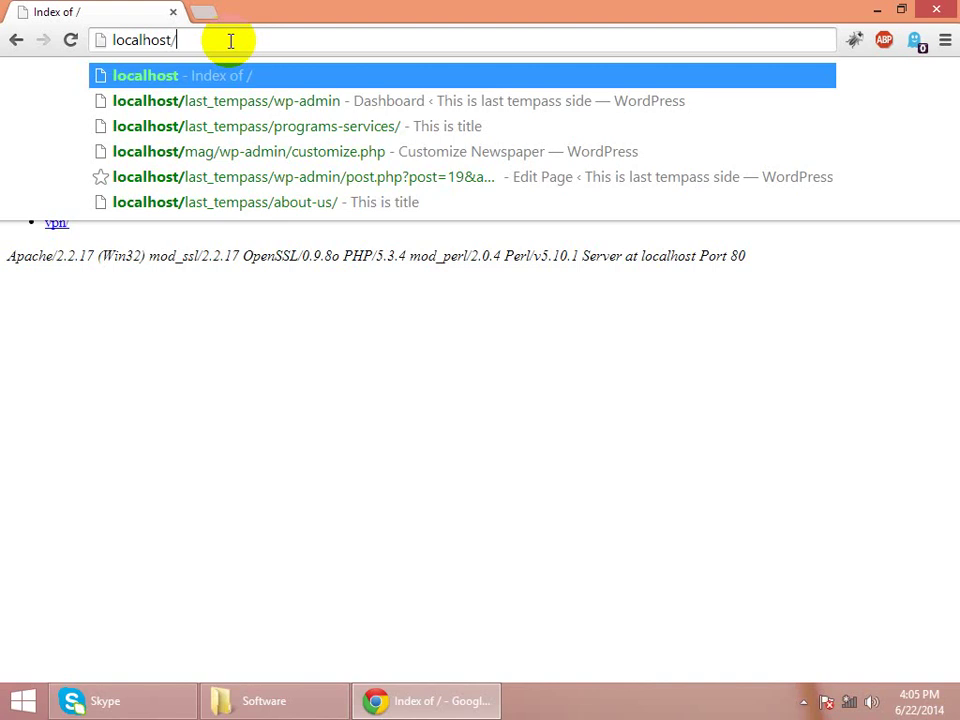
{"action": "type", "text": "ph"}
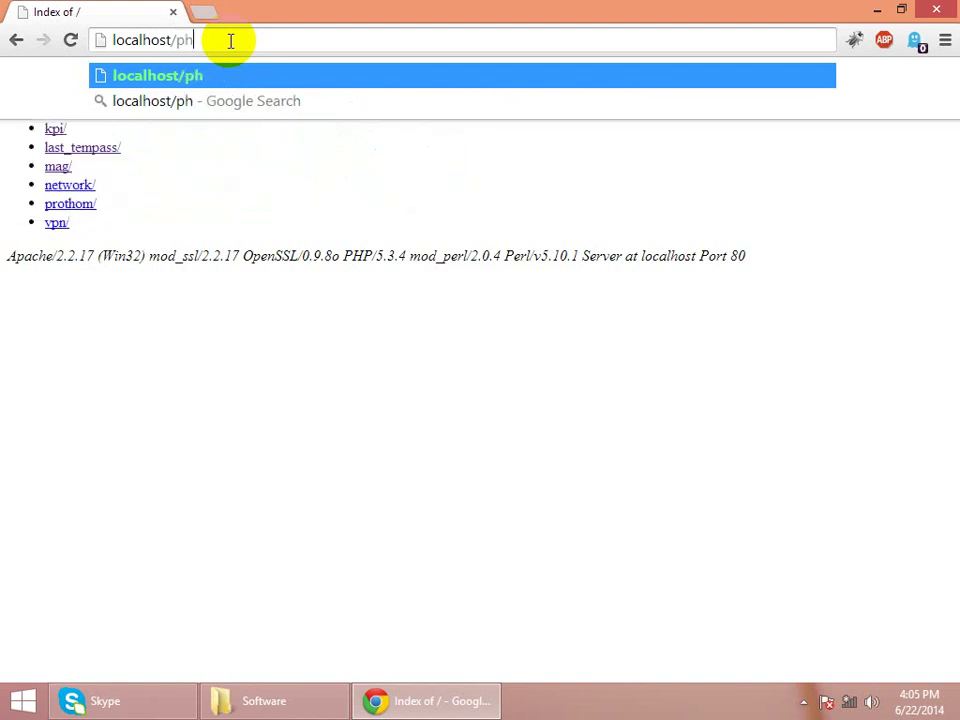
{"action": "type", "text": "pmd"}
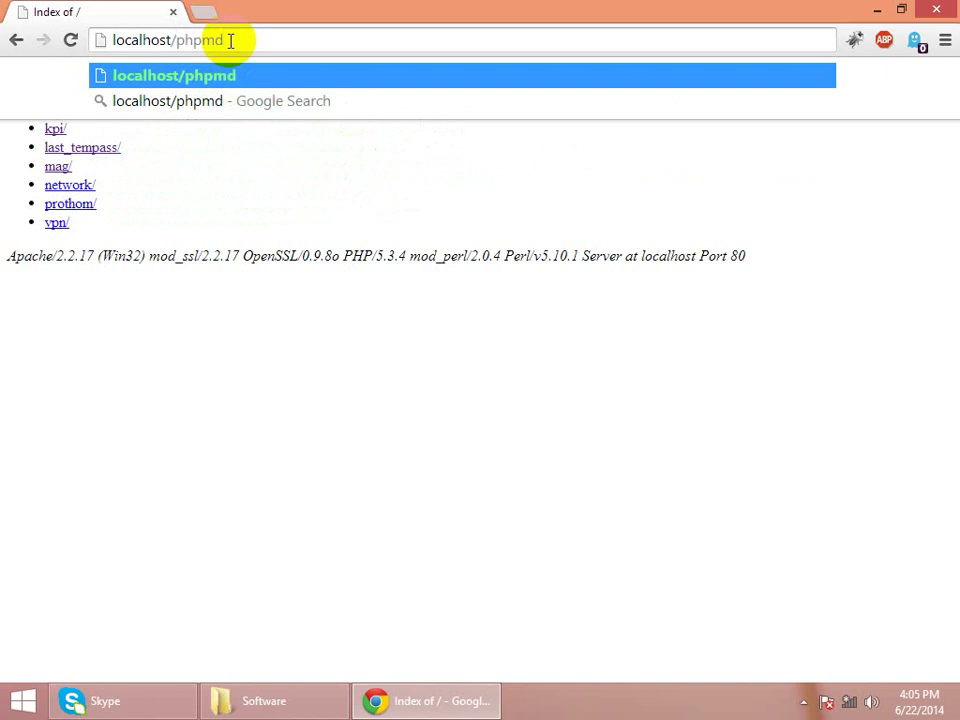
{"action": "key", "text": "BackSpace"}
{"action": "type", "text": "yadmin"}
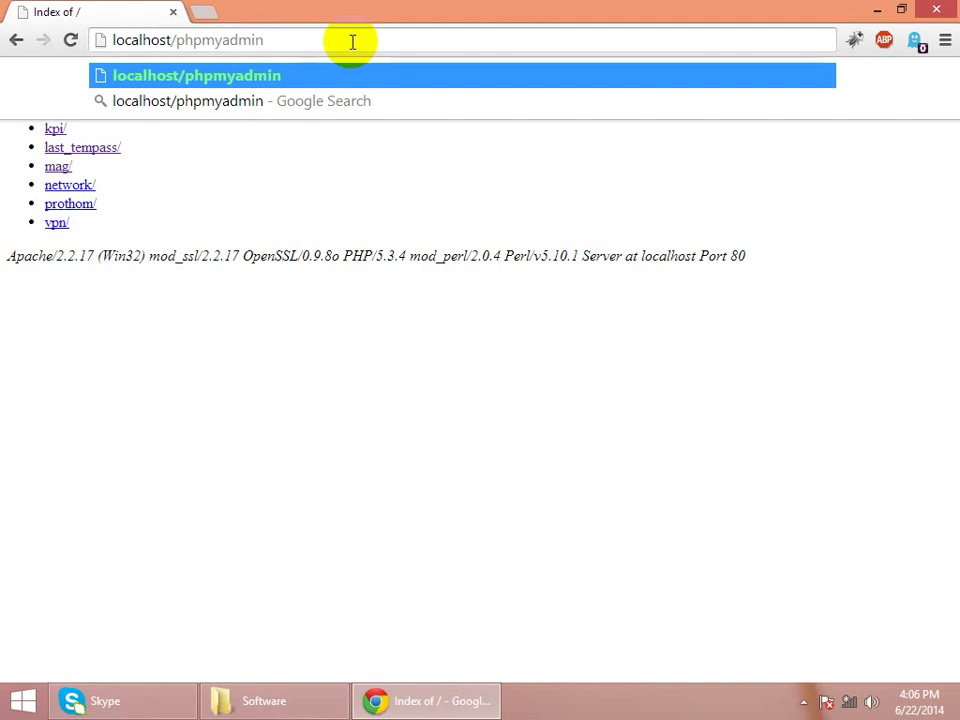
- Load localhost/phpmyadmin and wait for the phpMyAdmin home page with its database list
{"action": "key", "text": "Return"}
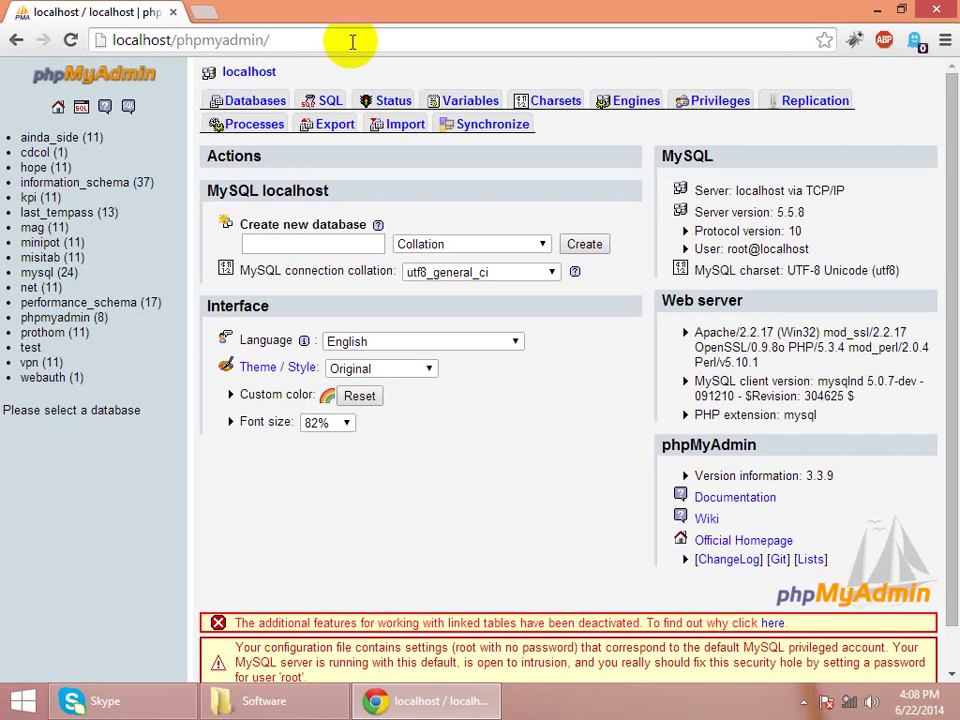
- Enter cs as the new database name and create it
{"action": "left_click", "coordinate": [341, 250]}
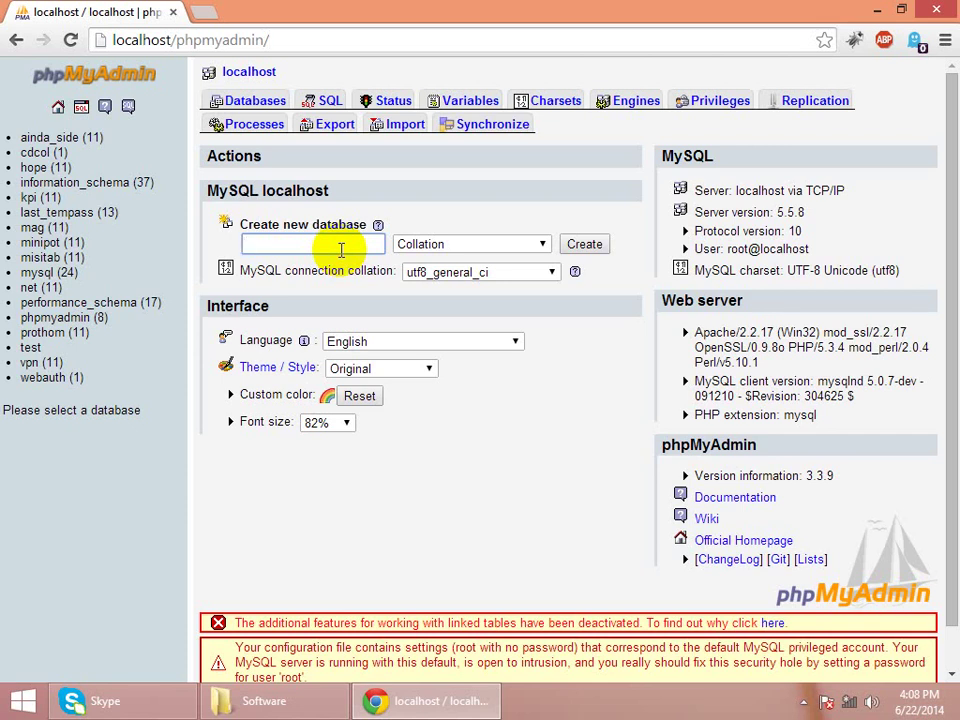
{"action": "type", "text": "cs"}
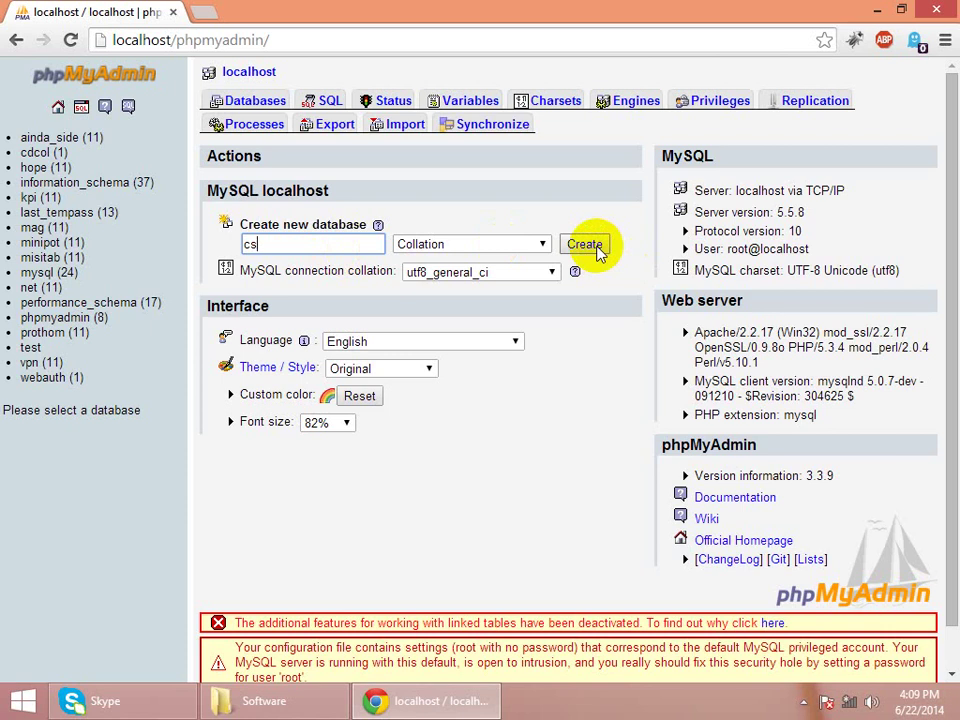
{"action": "left_click", "coordinate": [597, 249]}
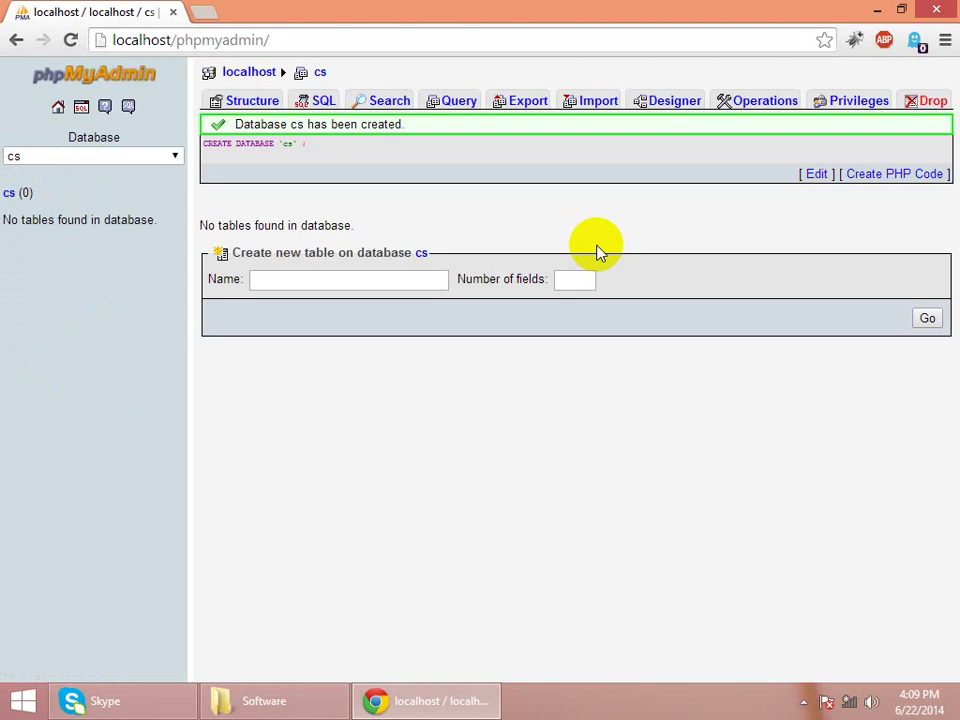
{"action": "mouse_move", "coordinate": [955, 3]}
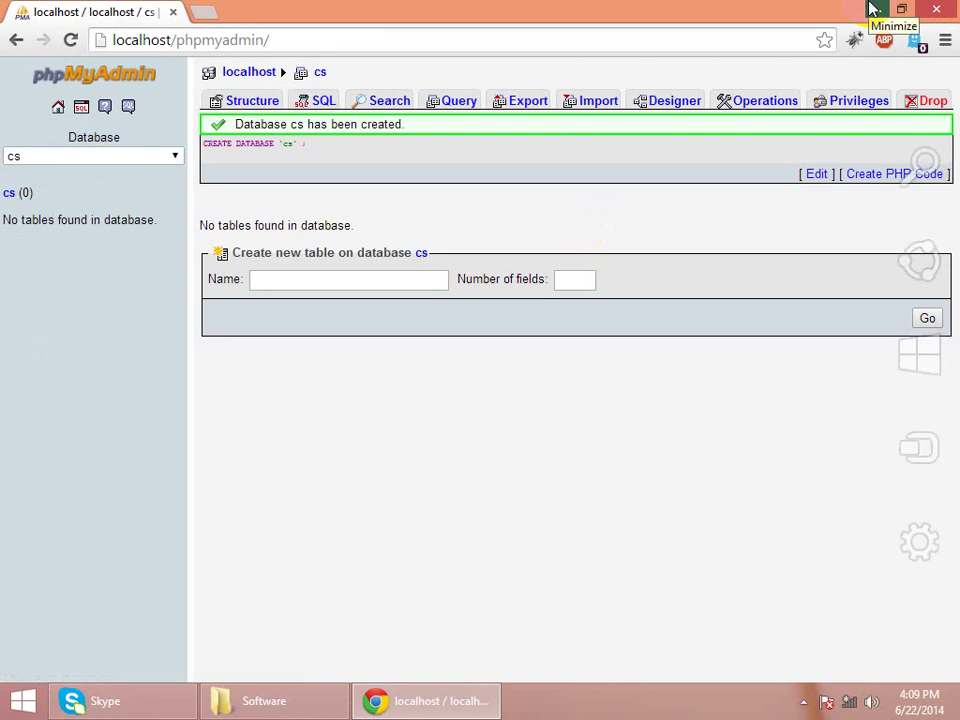
- Minimize Chrome and refresh the desktop from its right-click menu
{"action": "left_click", "coordinate": [873, 9]}
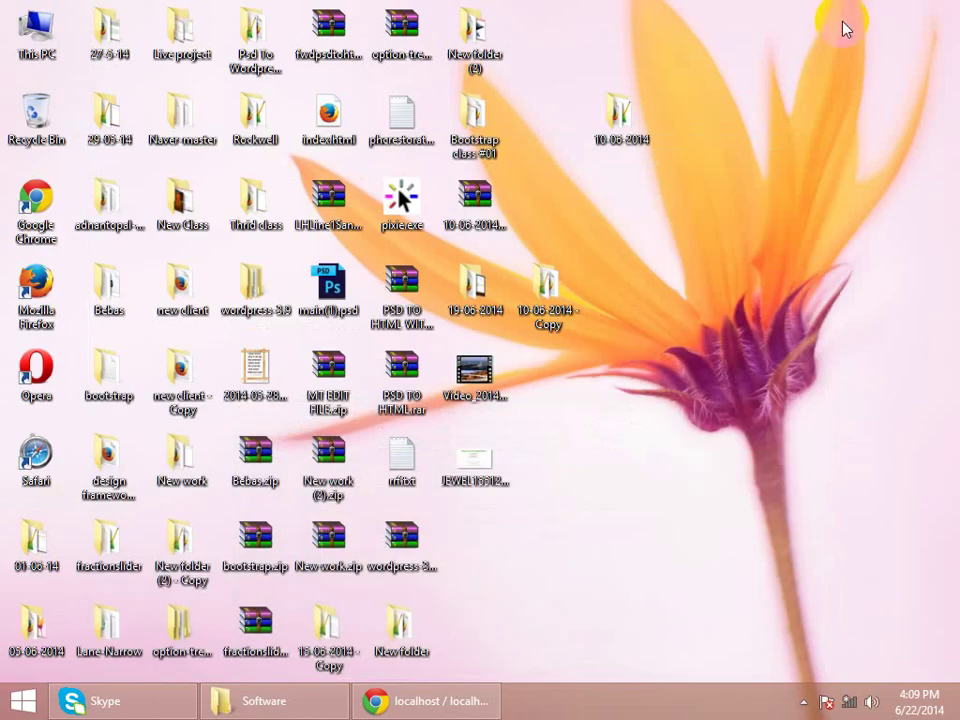
{"action": "right_click", "coordinate": [824, 42]}
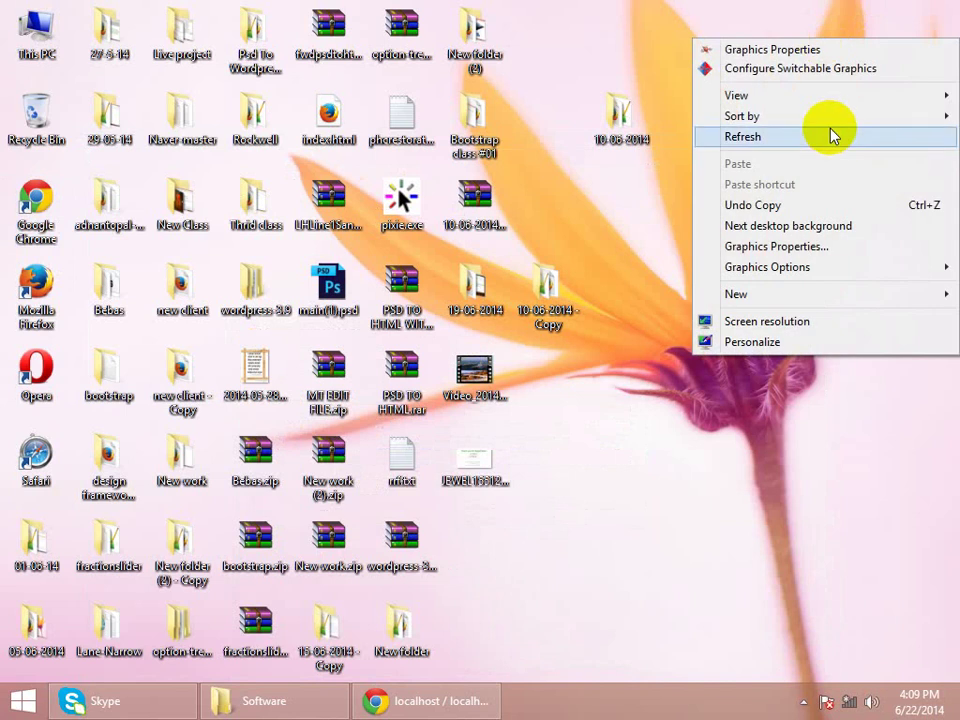
{"action": "left_click", "coordinate": [830, 136]}
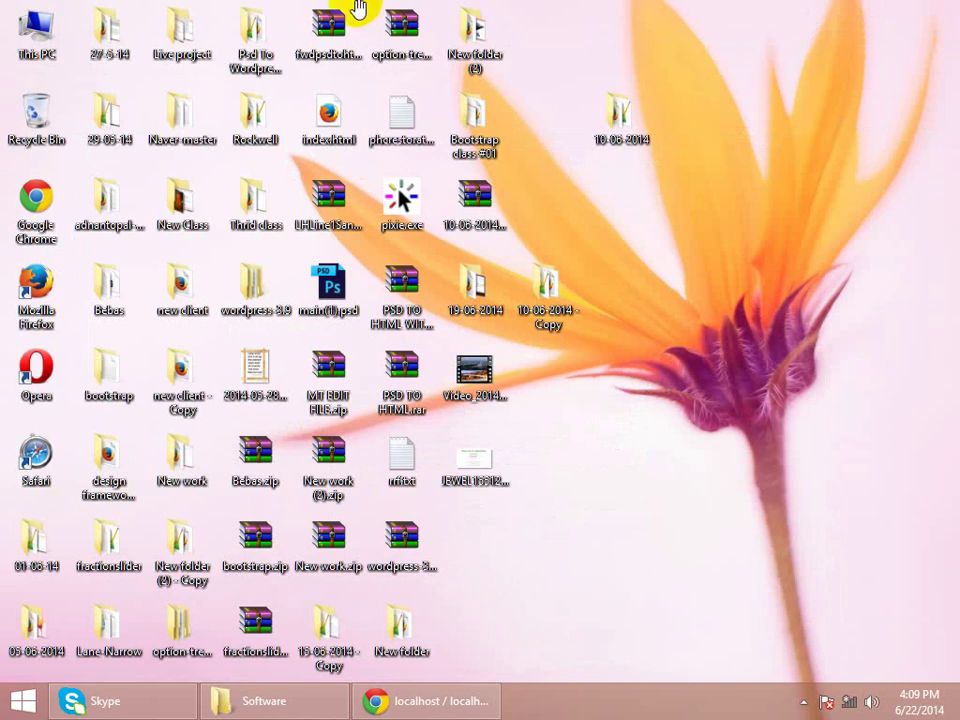
- Open This PC, look inside Local Disk (C:), then go back to the drive list
{"action": "double_click", "coordinate": [62, 33]}
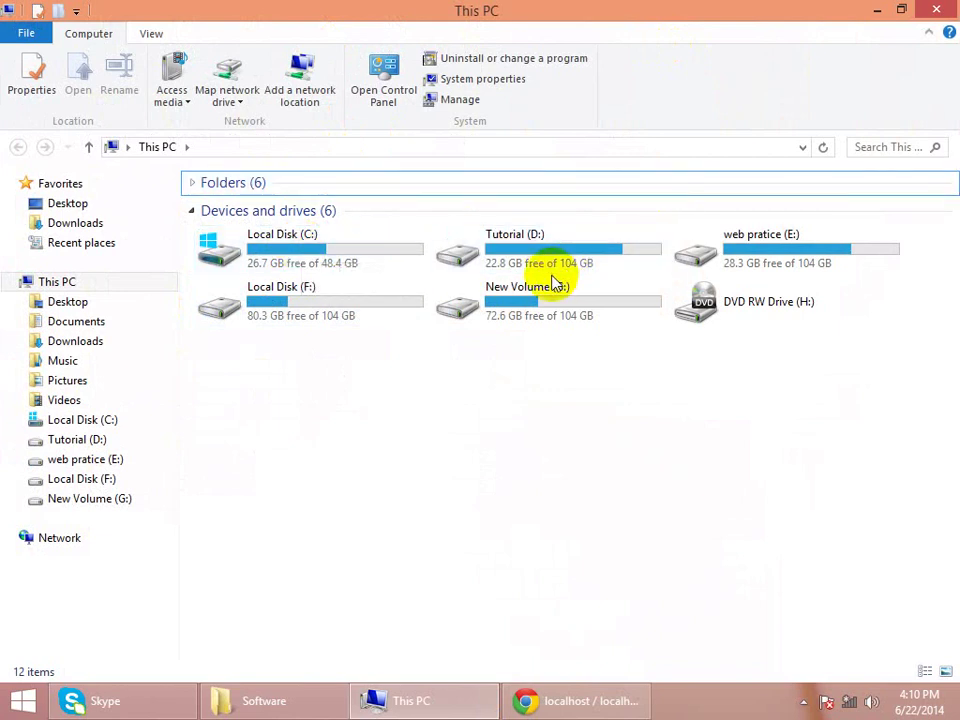
{"action": "left_click", "coordinate": [352, 252]}
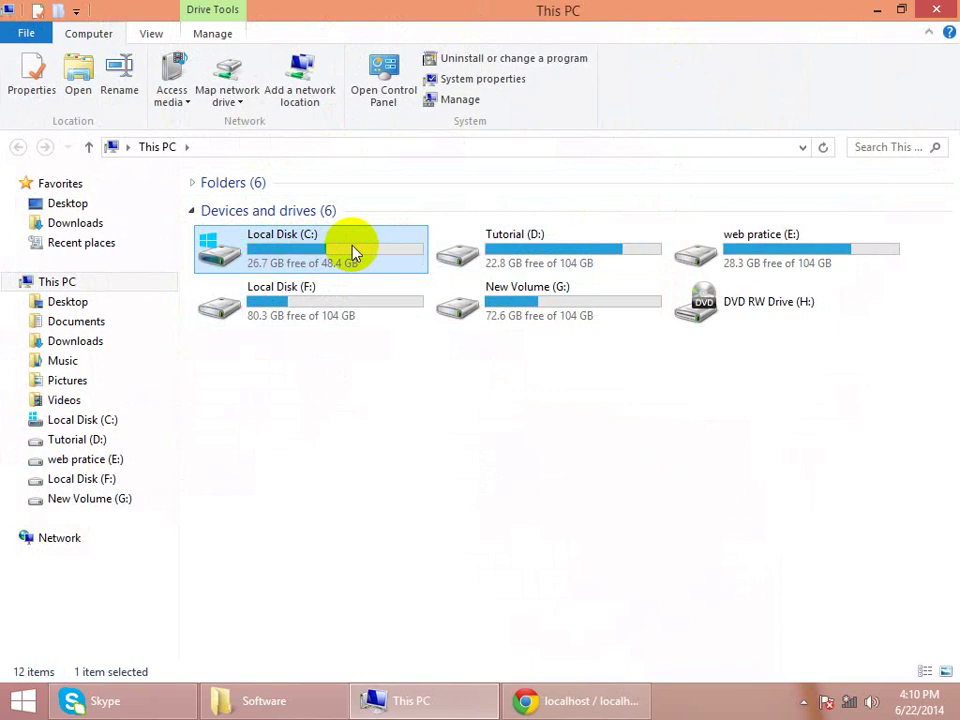
{"action": "right_click", "coordinate": [353, 248]}
{"action": "left_click", "coordinate": [398, 257]}
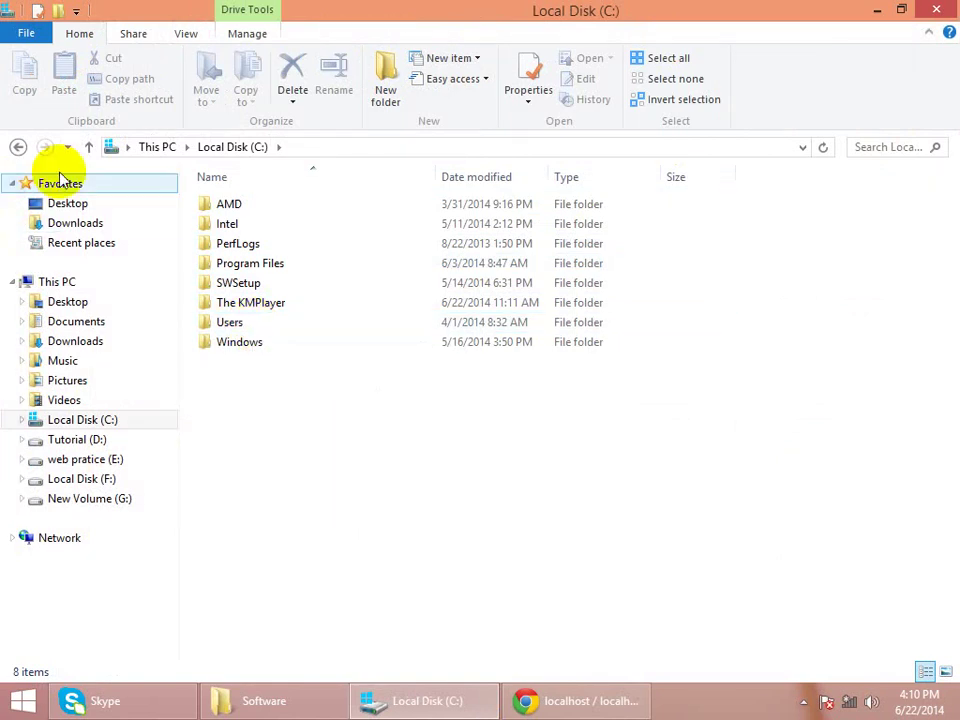
{"action": "left_click", "coordinate": [88, 148]}
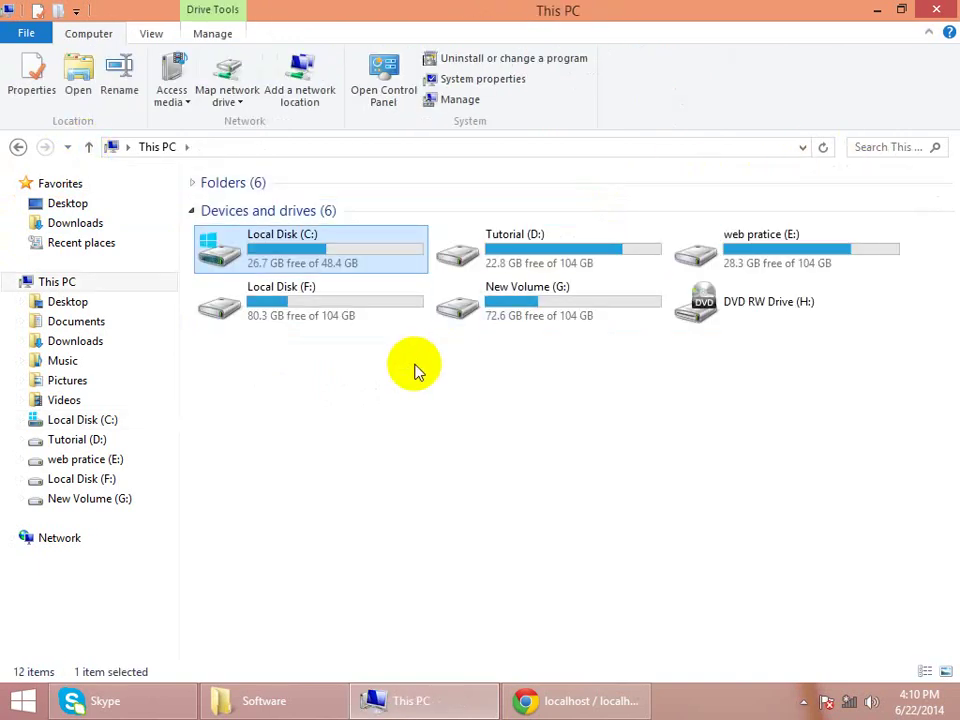
{"action": "mouse_move", "coordinate": [536, 321]}
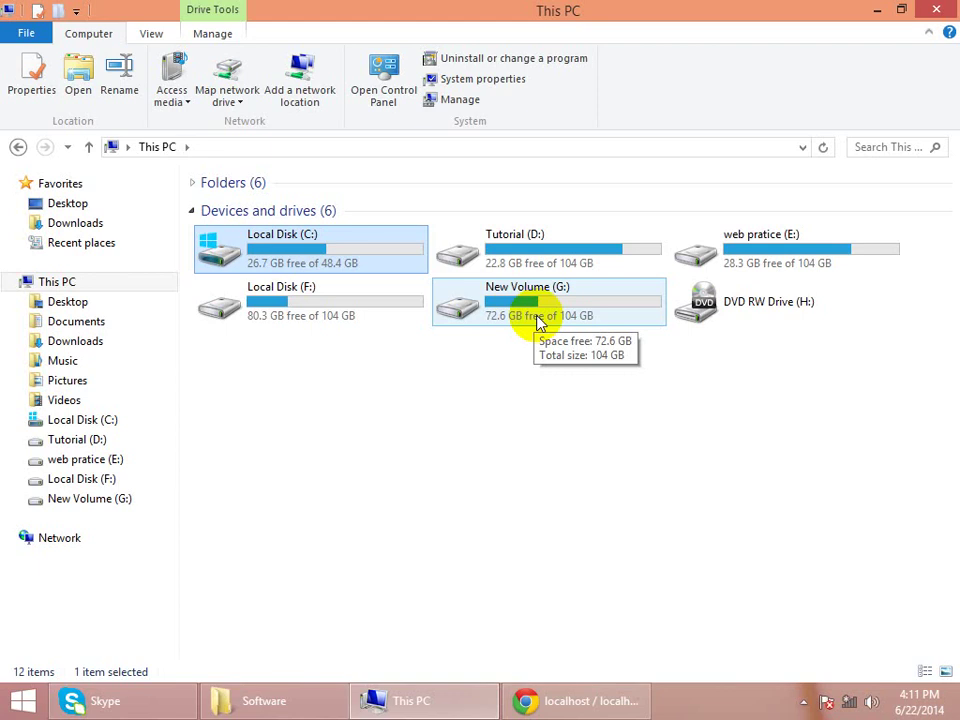
- Peek into New Volume (G:), go back, and open Local Disk (F:) instead
{"action": "left_click", "coordinate": [538, 320]}
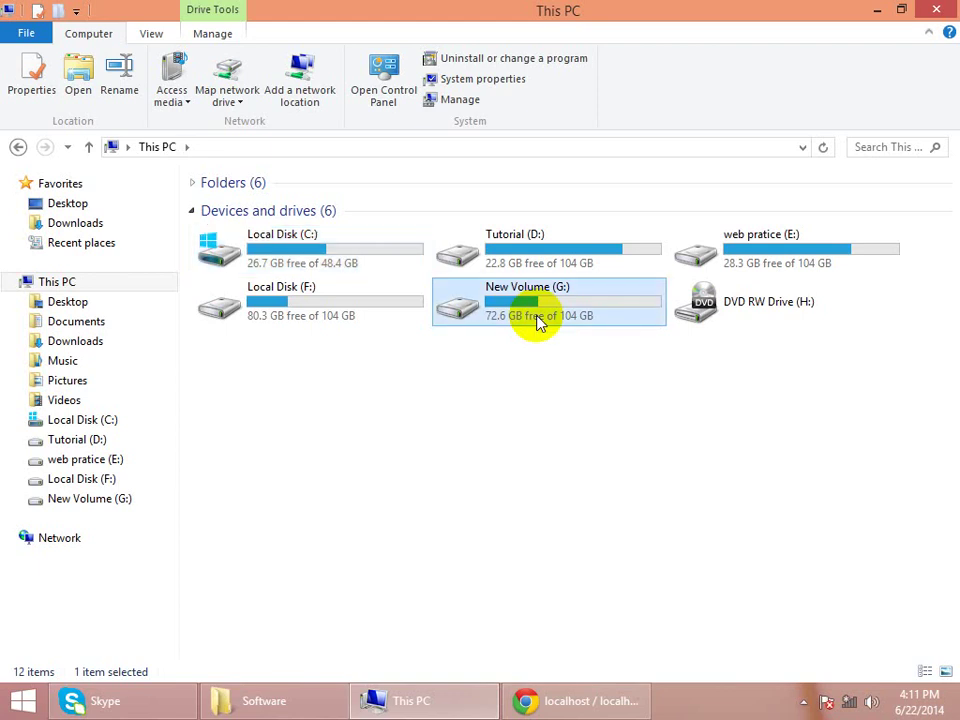
{"action": "double_click", "coordinate": [538, 320]}
{"action": "key", "text": "BackSpace"}
{"action": "double_click", "coordinate": [305, 305]}
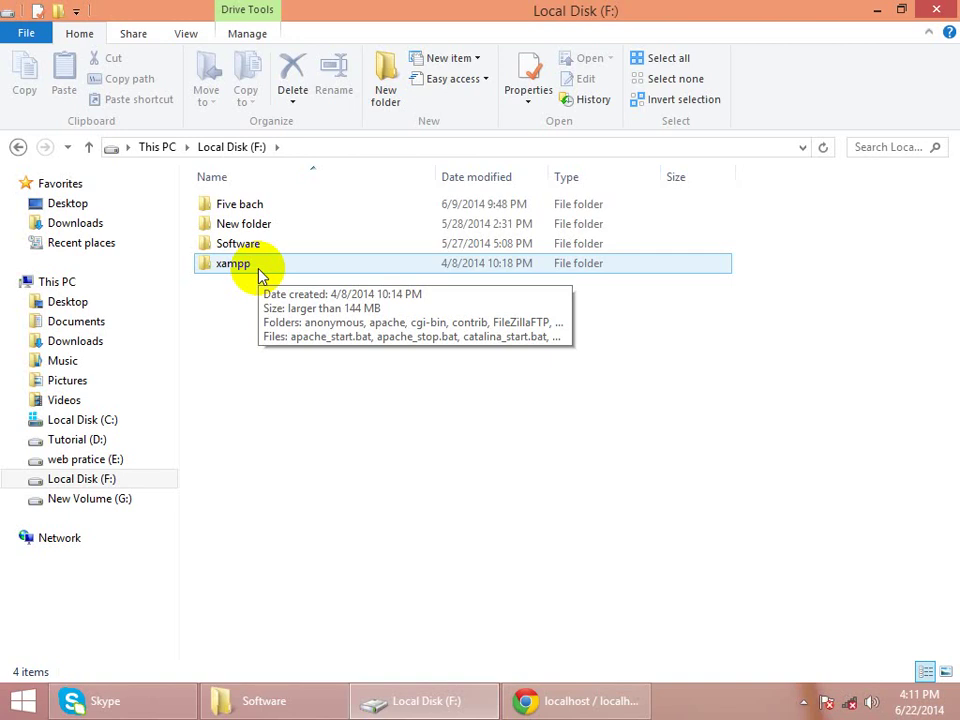
- Open the xampp folder, then its htdocs subfolder
{"action": "double_click", "coordinate": [258, 268]}
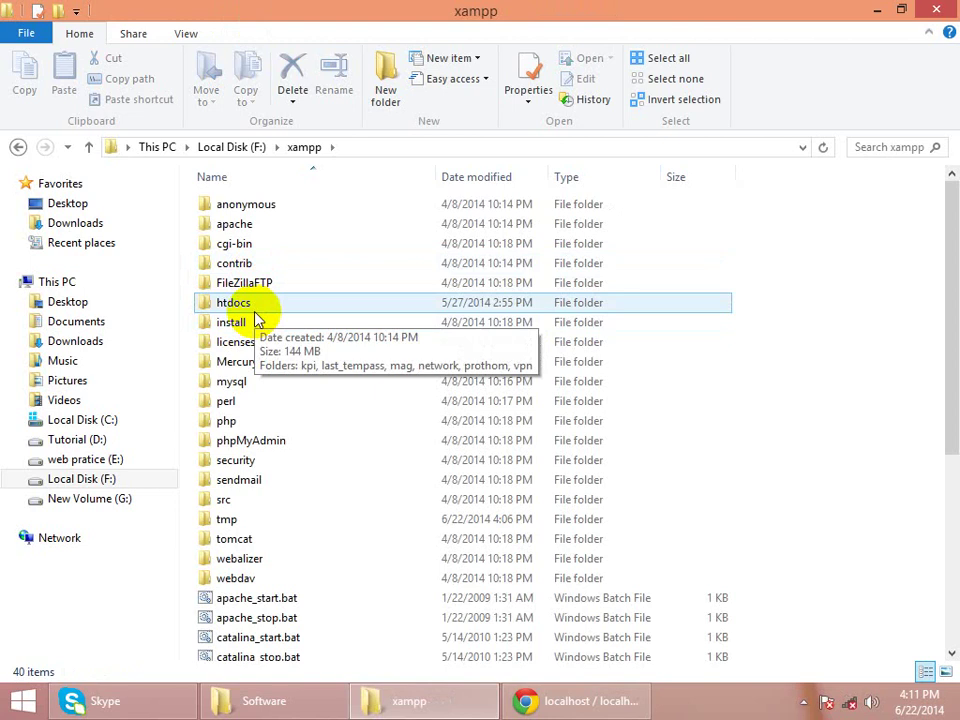
{"action": "double_click", "coordinate": [253, 308]}
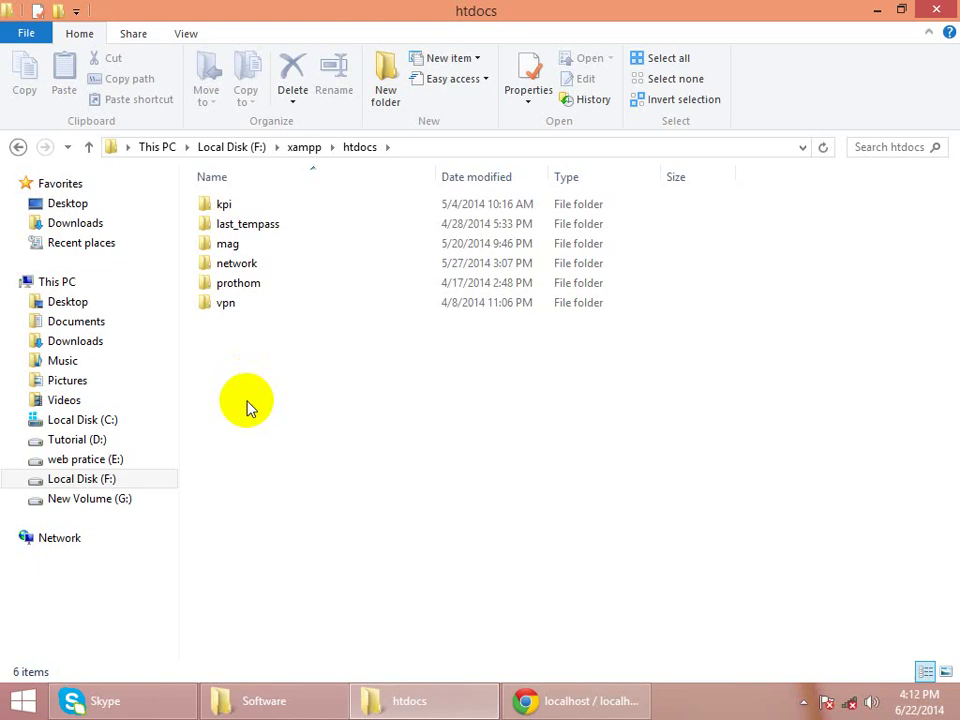
- Add a new folder in htdocs, name it cs, and open it
{"action": "right_click", "coordinate": [248, 402]}
{"action": "mouse_move", "coordinate": [295, 372]}
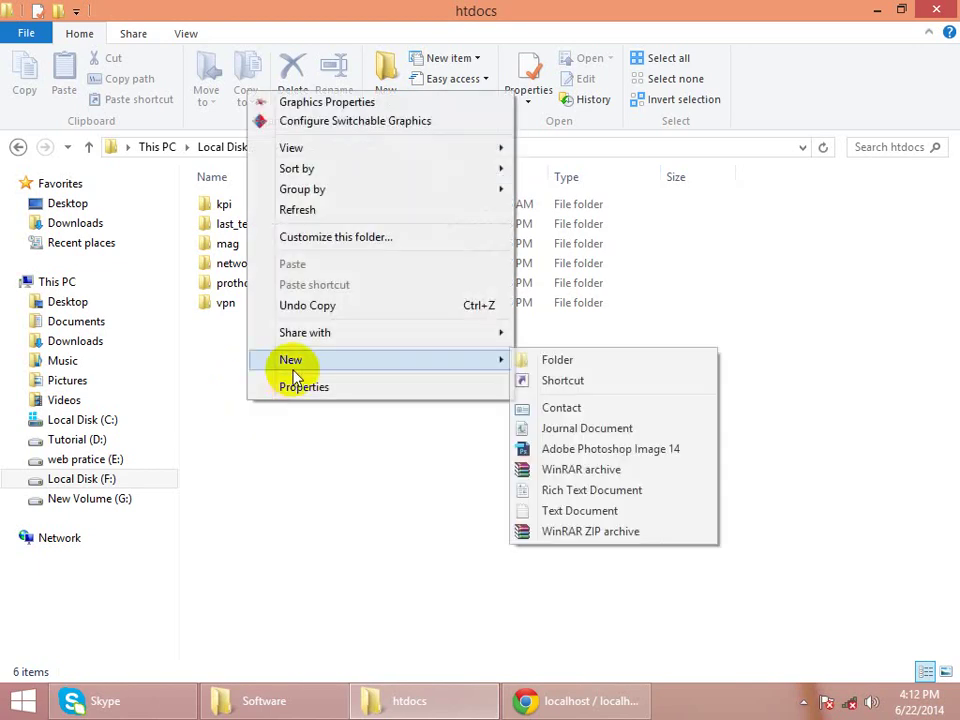
{"action": "left_click", "coordinate": [553, 360]}
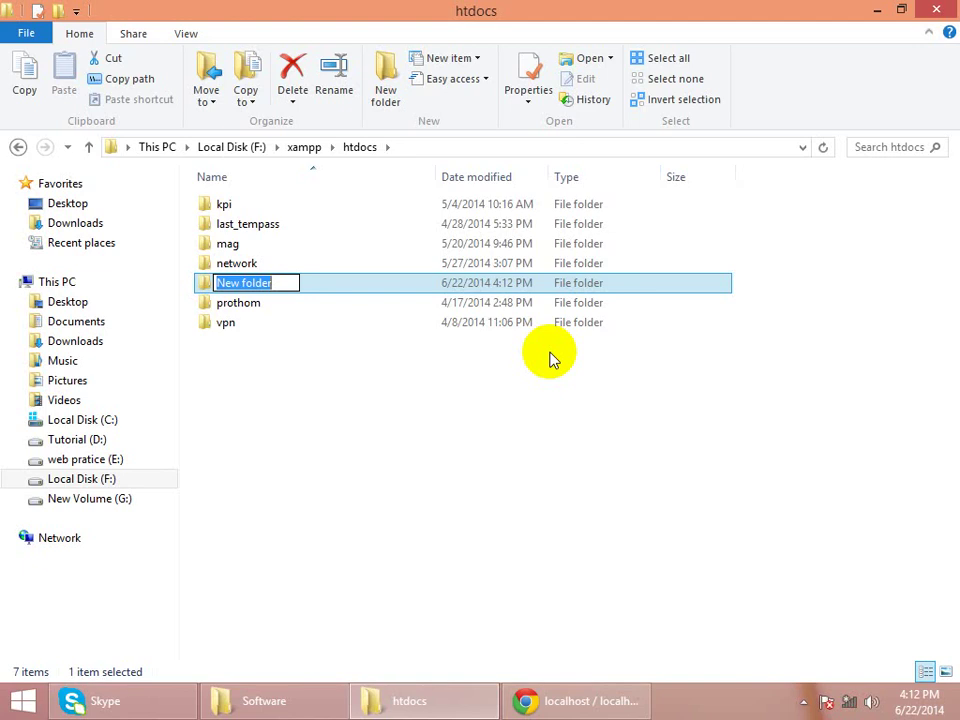
{"action": "key", "text": "BackSpace"}
{"action": "type", "text": "cs"}
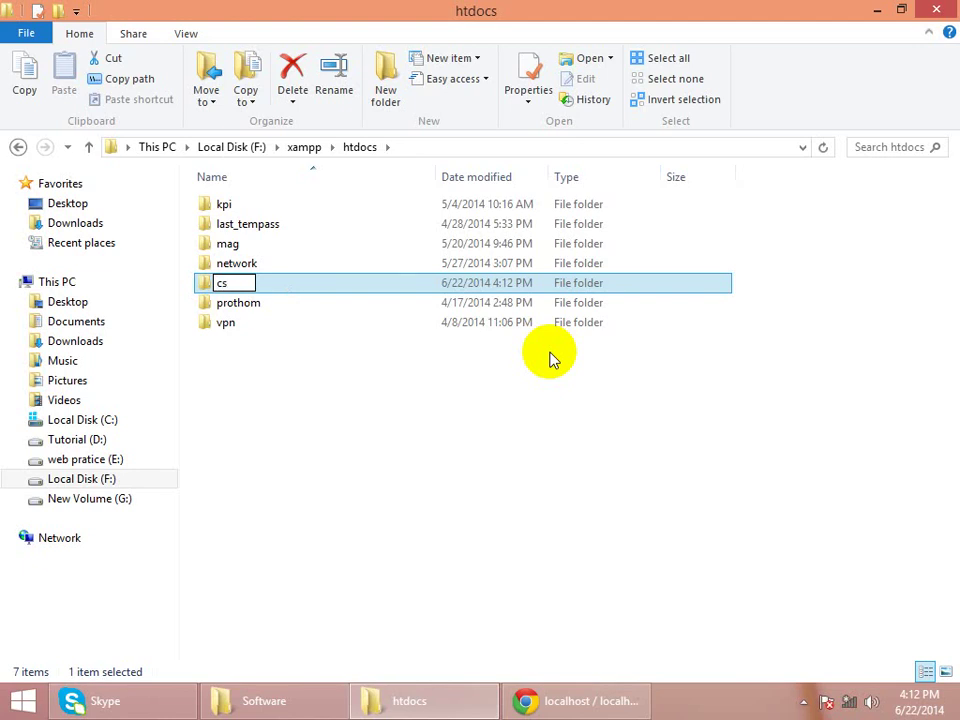
{"action": "key", "text": "Return"}
{"action": "key", "text": "Return"}
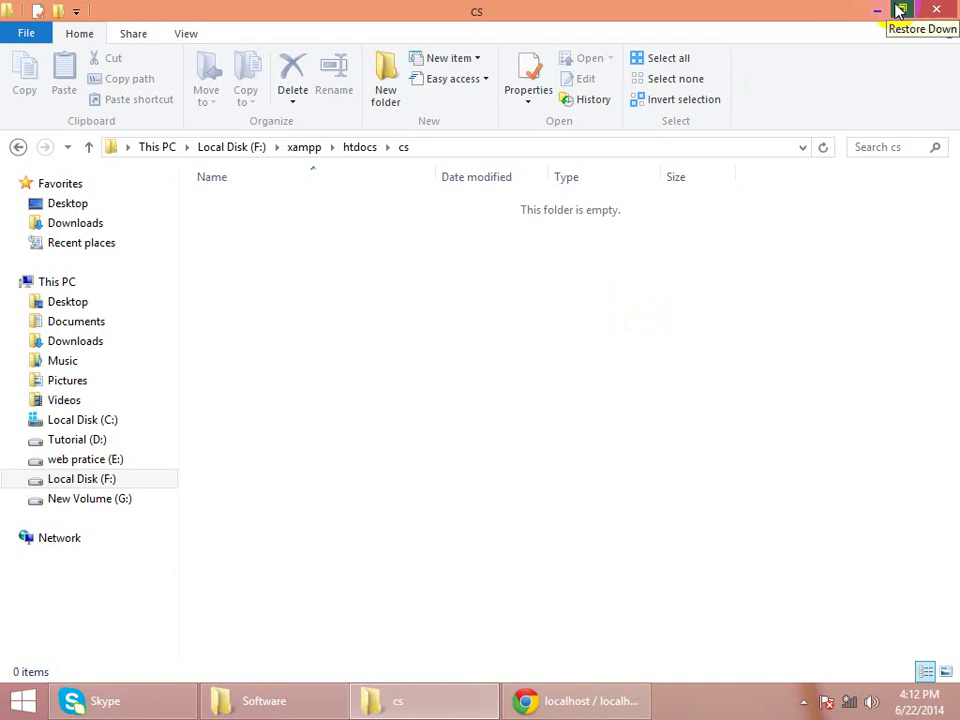
- Minimize the cs folder window to reveal the desktop
{"action": "left_click", "coordinate": [897, 10]}
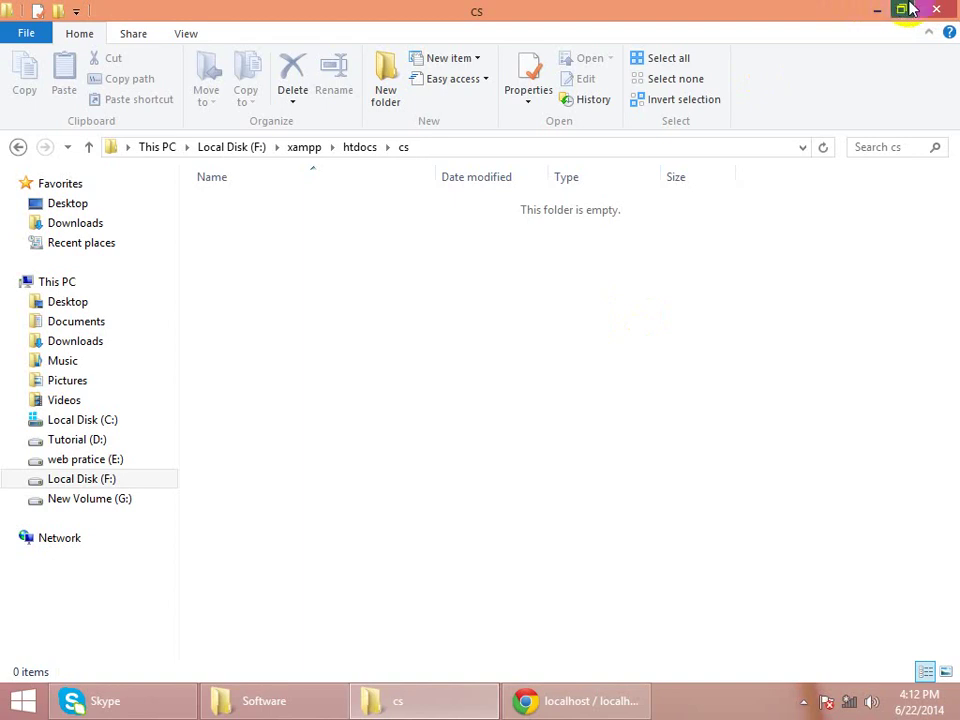
{"action": "left_click", "coordinate": [877, 9]}
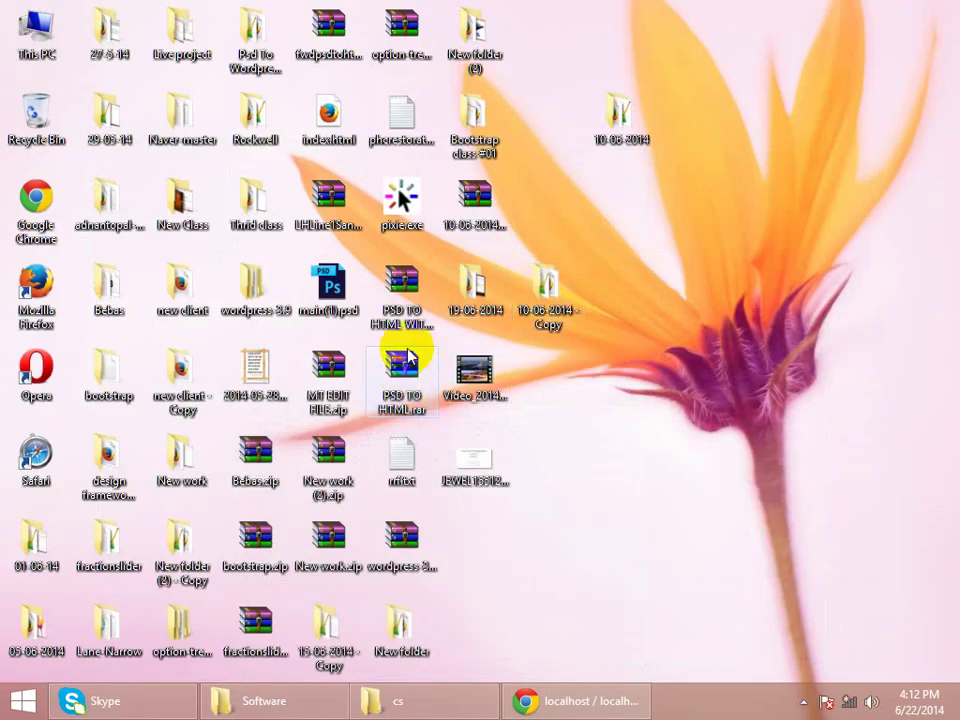
{"action": "double_click", "coordinate": [402, 544]}
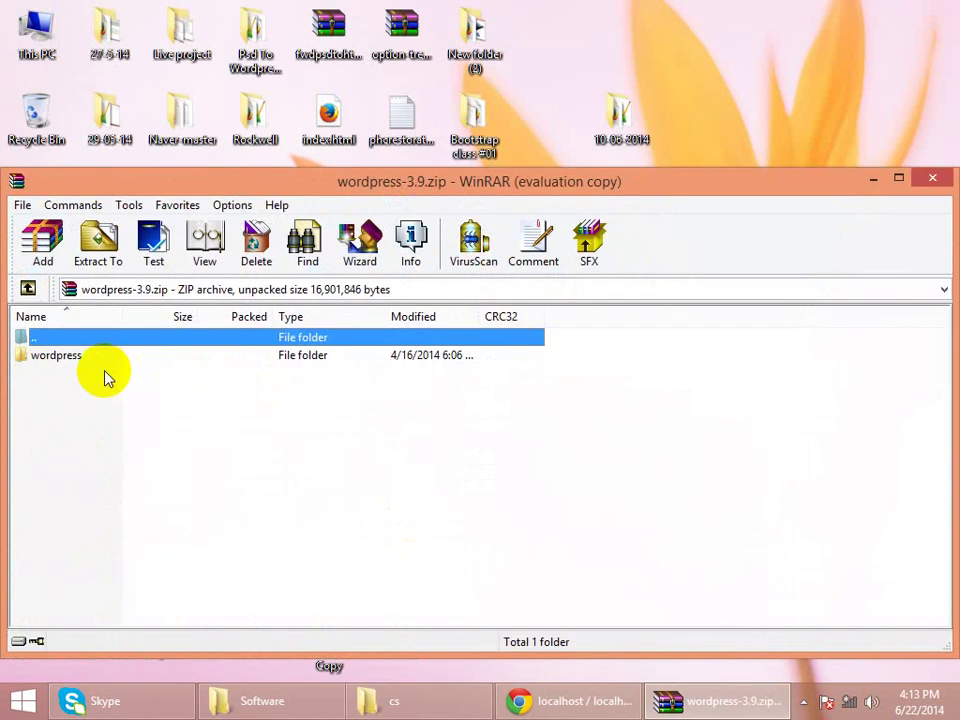
{"action": "left_click", "coordinate": [929, 180]}
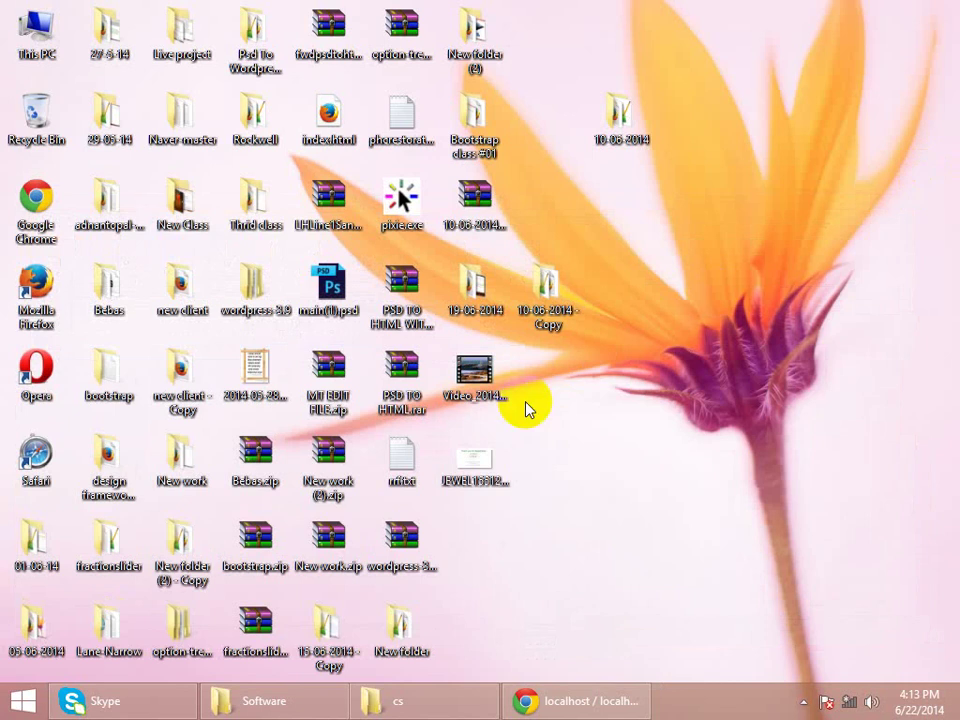
{"action": "left_click", "coordinate": [397, 540]}
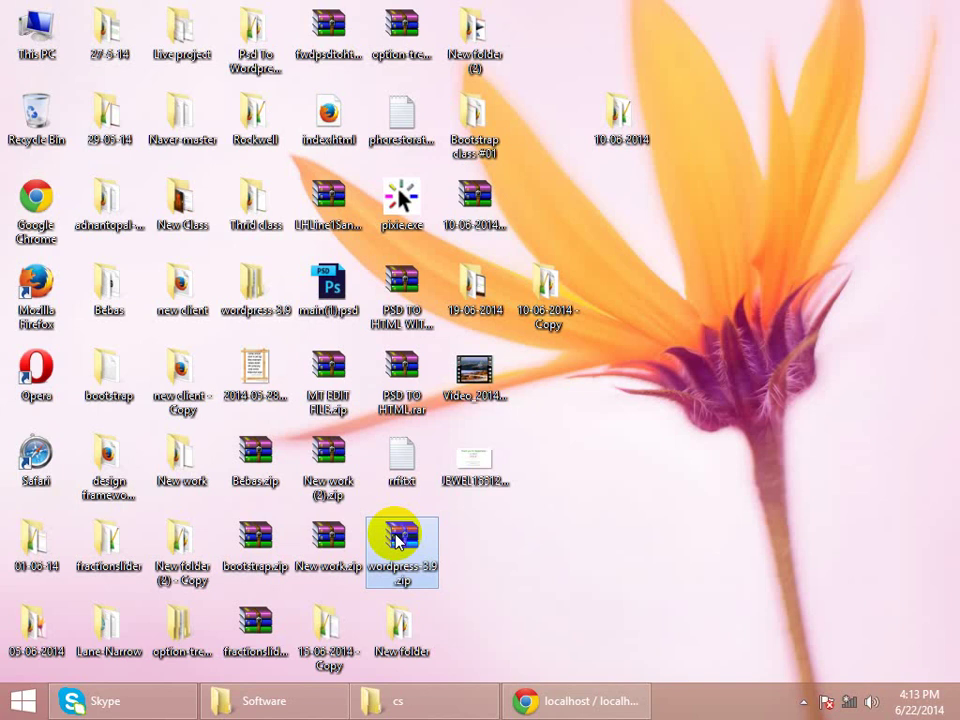
{"action": "right_click", "coordinate": [397, 540]}
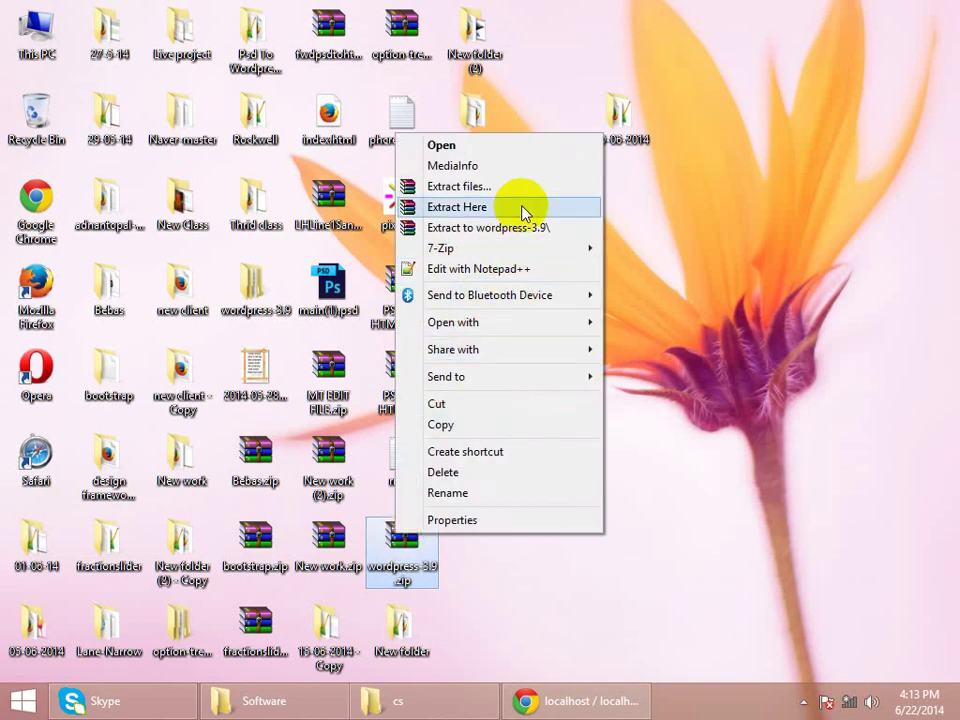
{"action": "left_click", "coordinate": [517, 242]}
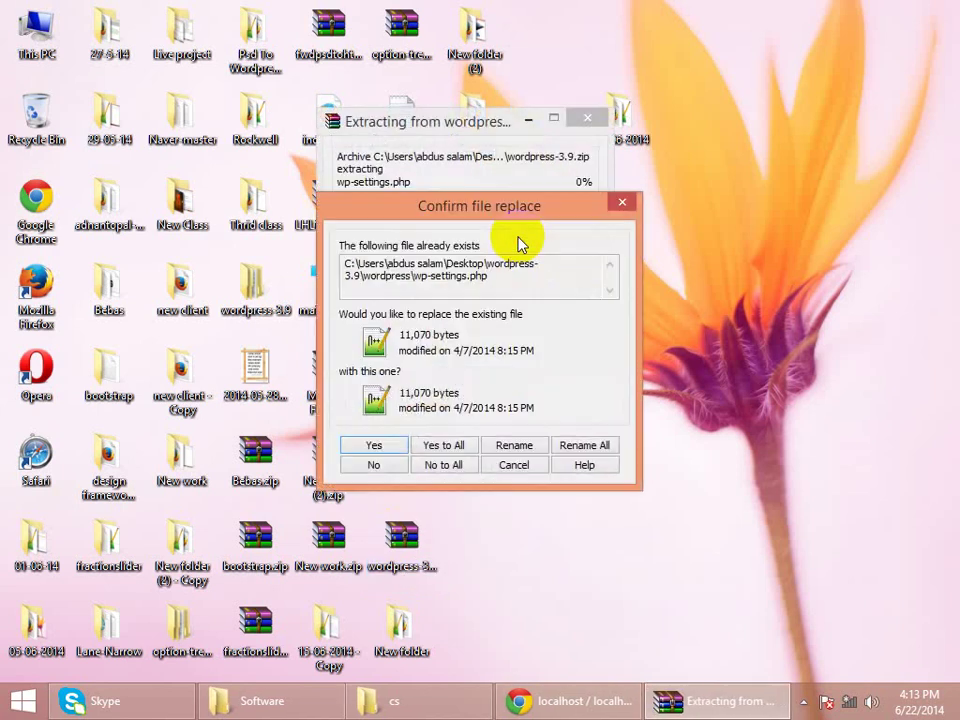
{"action": "left_click", "coordinate": [621, 204]}
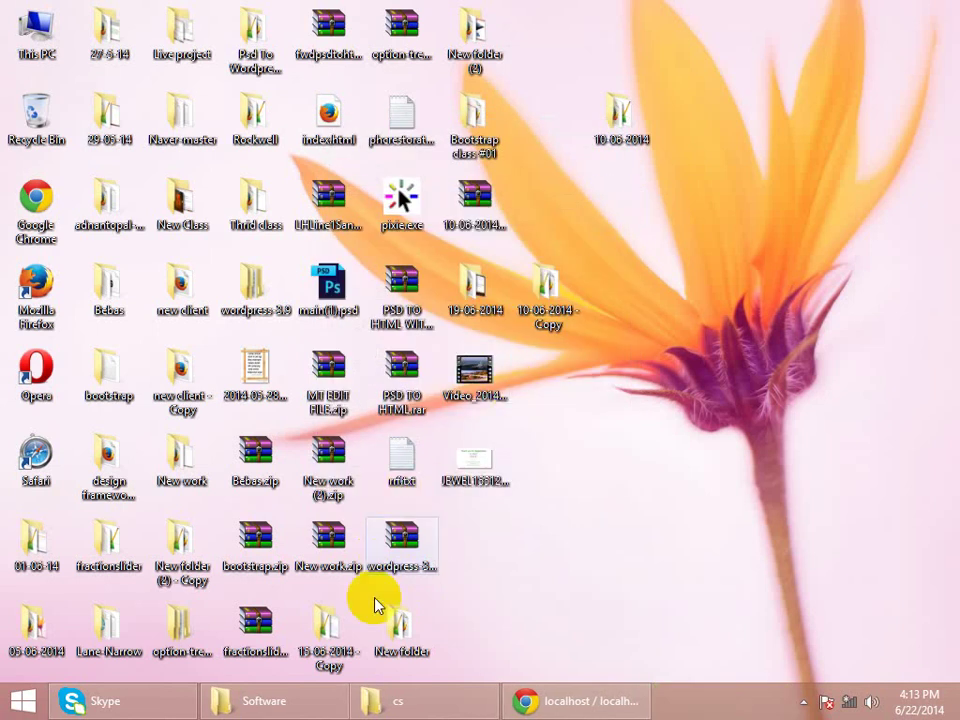
- Copy everything in the wordpress folder of wordpress-3.9.zip and return to the cs window
{"action": "double_click", "coordinate": [400, 548]}
{"action": "double_click", "coordinate": [90, 357]}
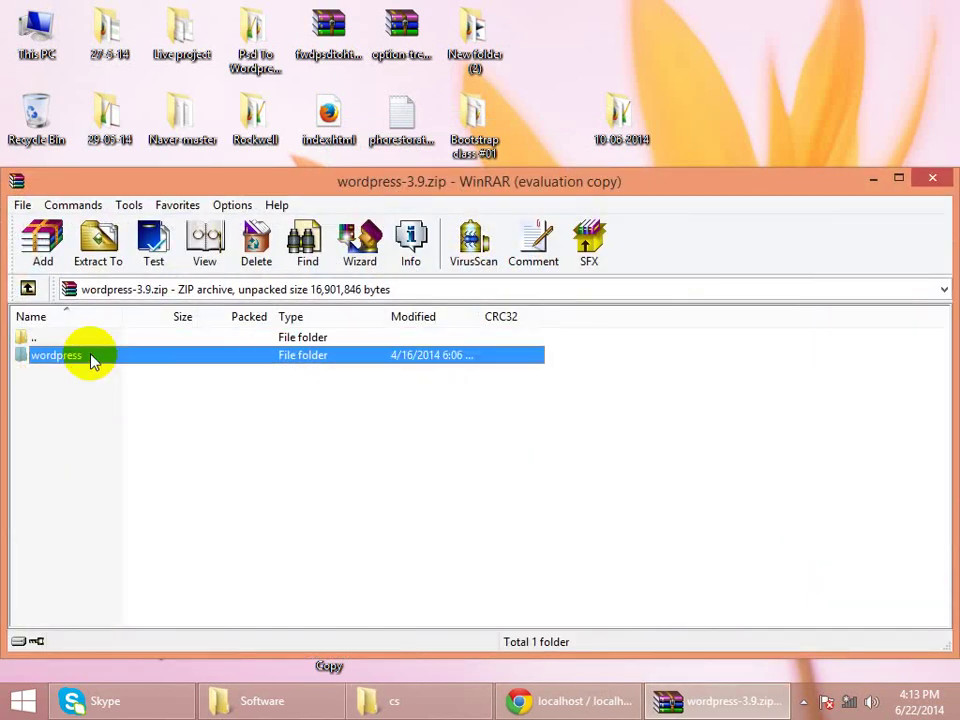
{"action": "left_click", "coordinate": [658, 426]}
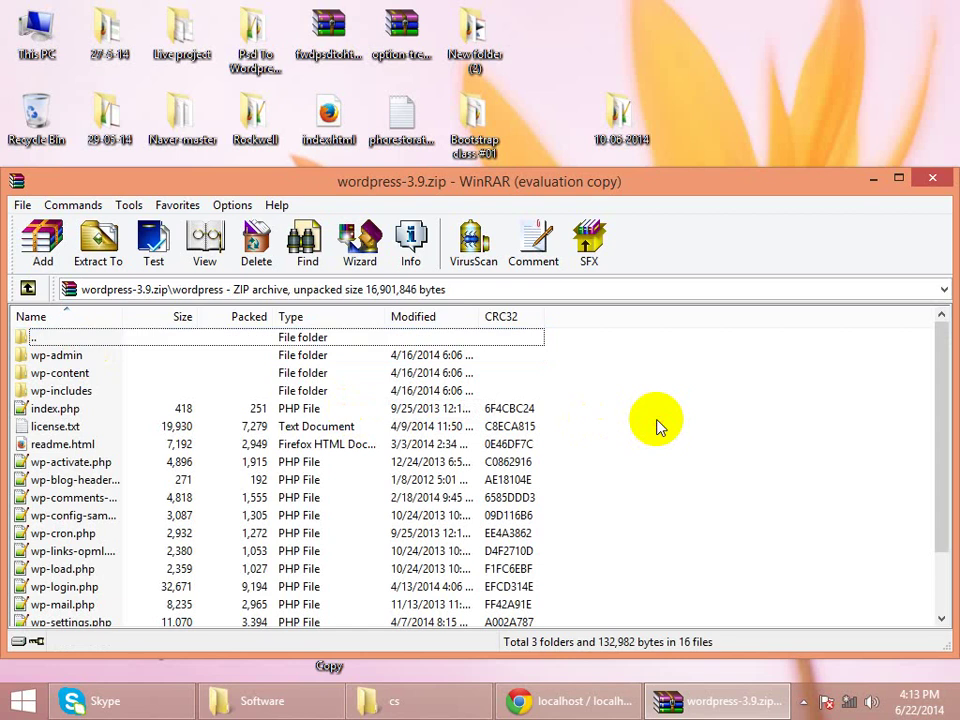
{"action": "key", "text": "ctrl+a"}
{"action": "key", "text": "alt+w"}
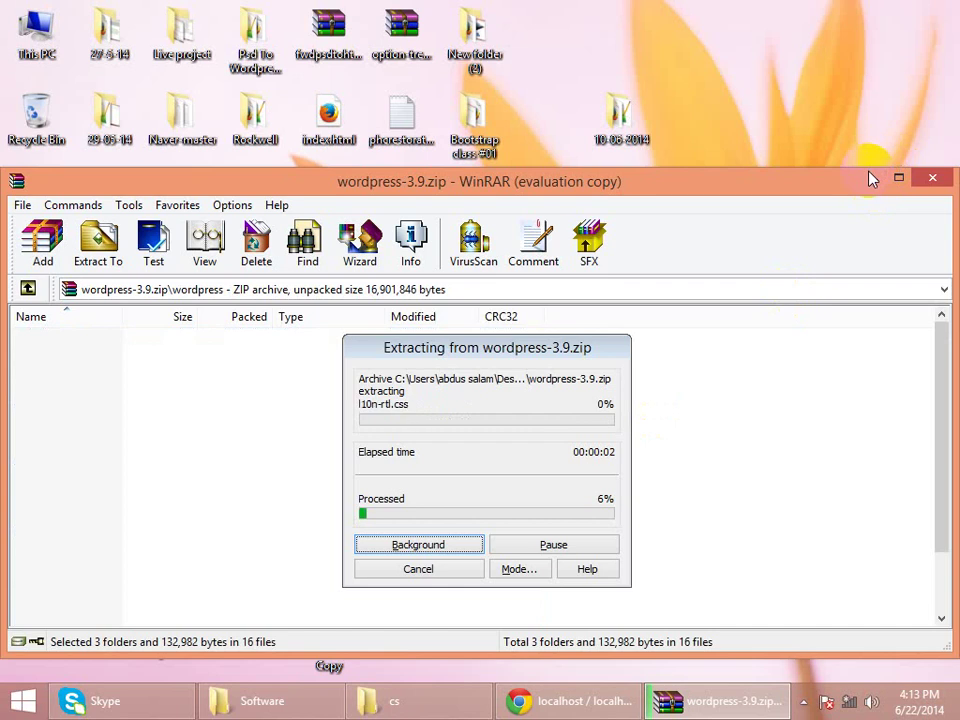
{"action": "left_click", "coordinate": [465, 700]}
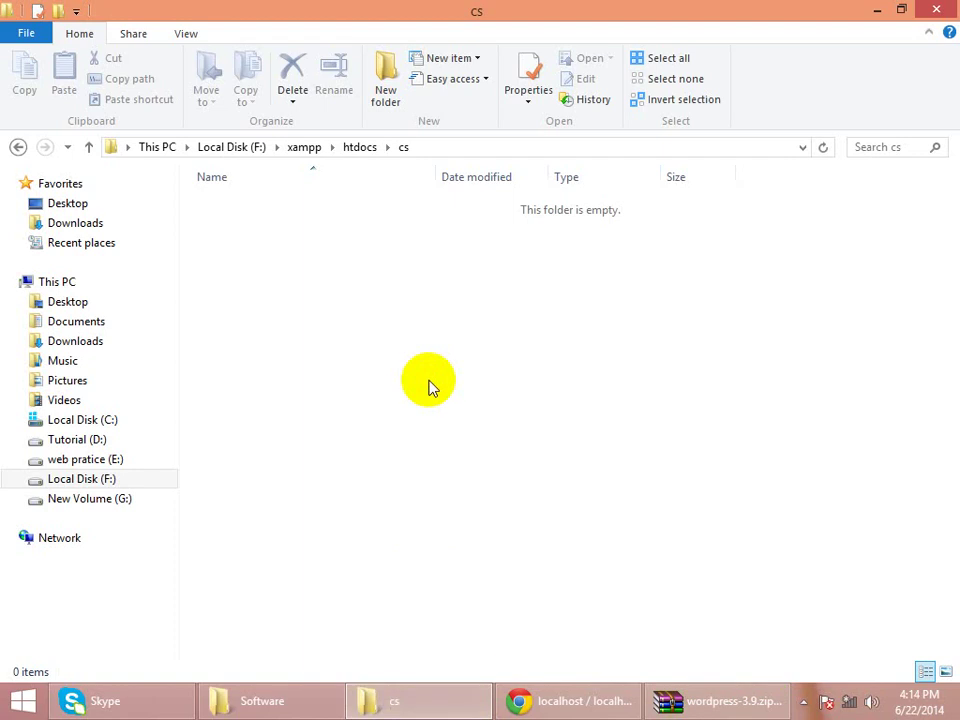
- Paste the copied WordPress files into cs and close WinRAR
{"action": "right_click", "coordinate": [428, 387]}
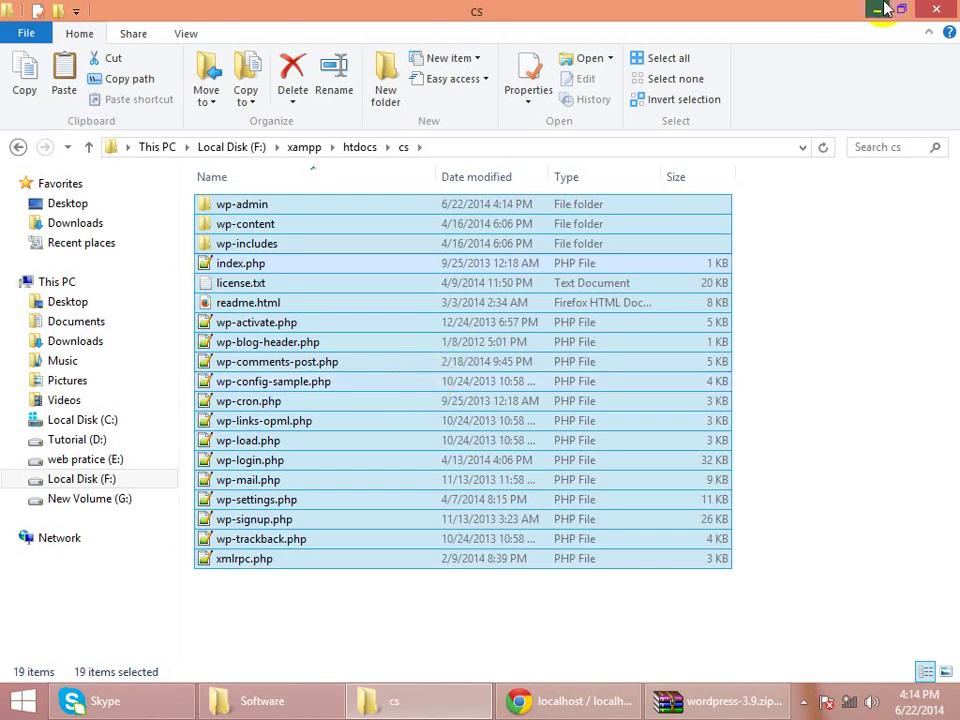
{"action": "left_click", "coordinate": [884, 9]}
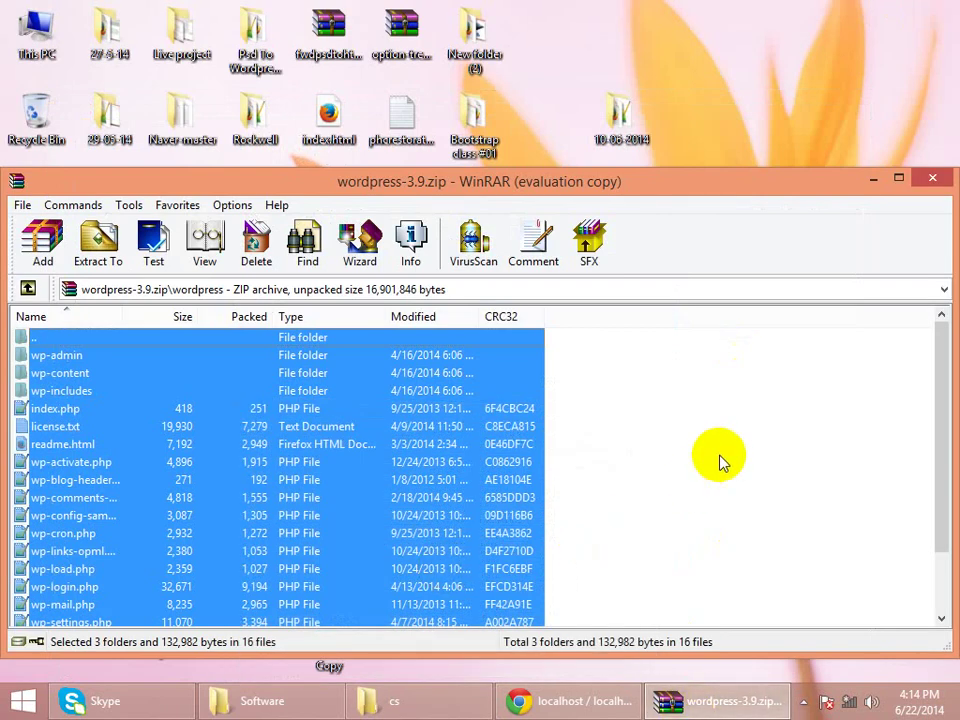
{"action": "left_click", "coordinate": [926, 182]}
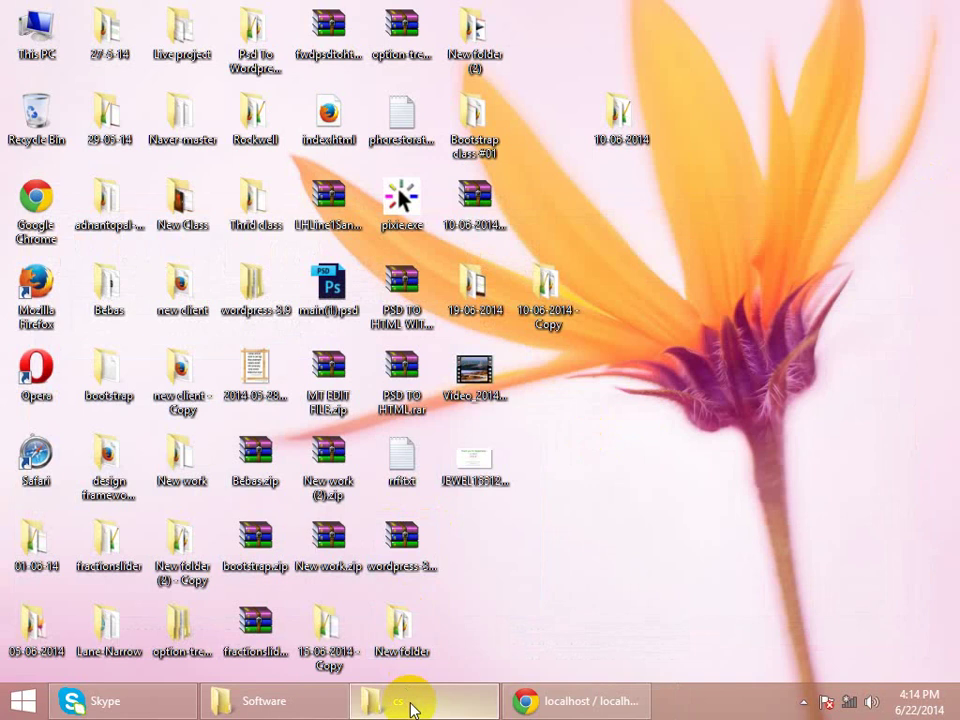
- Deselect the pasted files, minimize Explorer, and switch back to phpMyAdmin in Chrome
{"action": "left_click", "coordinate": [411, 702]}
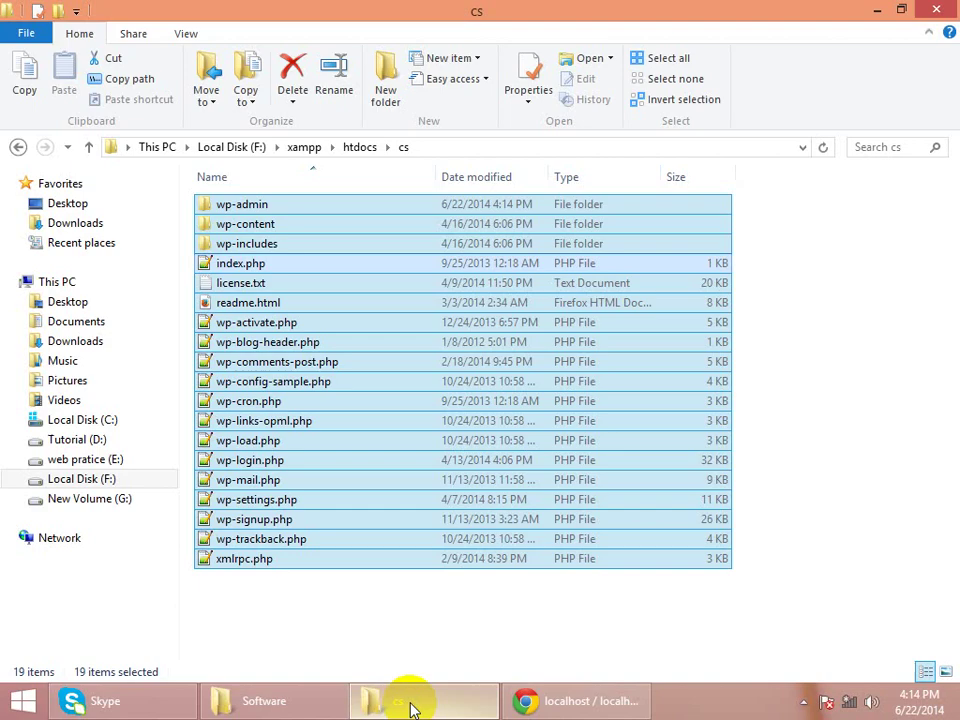
{"action": "left_click", "coordinate": [866, 358]}
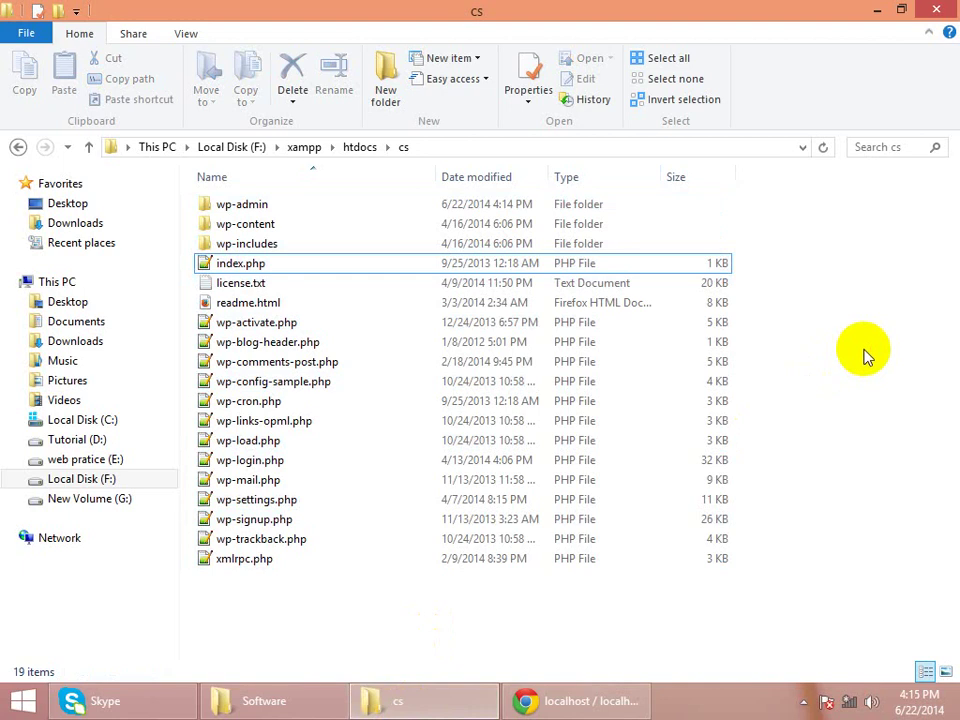
{"action": "left_click", "coordinate": [888, 10]}
{"action": "left_click", "coordinate": [597, 705]}
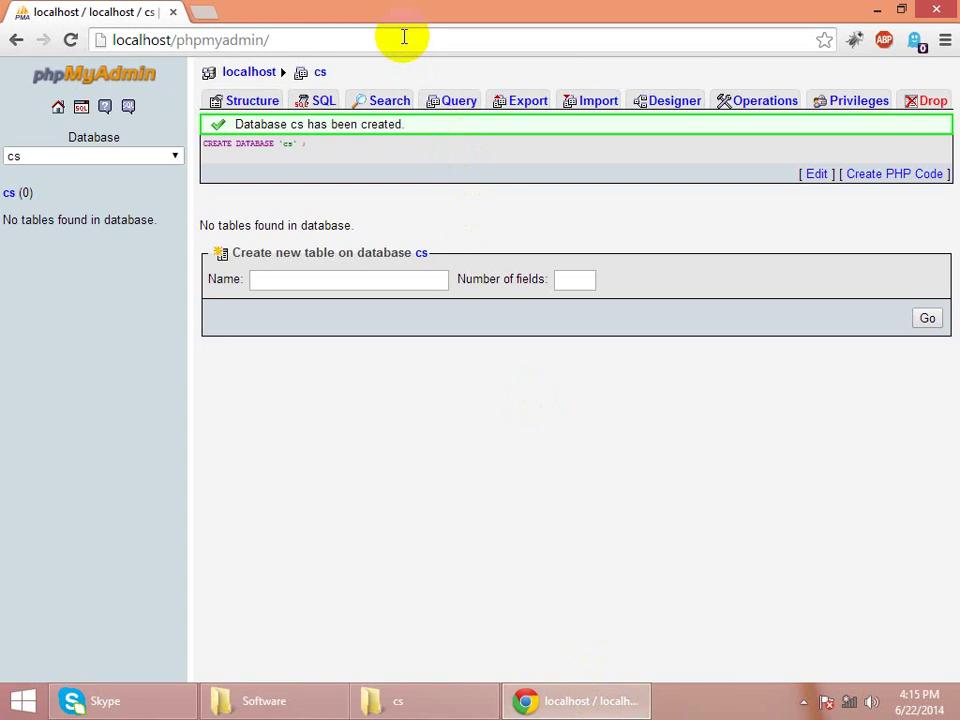
- Change Chrome's address from localhost/phpmyadmin to localhost/cs
{"action": "left_click", "coordinate": [404, 38]}
{"action": "left_click", "coordinate": [404, 38]}
{"action": "key", "text": "BackSpace"}
{"action": "key", "text": "BackSpace"}
{"action": "key", "text": "BackSpace"}
{"action": "key", "text": "BackSpace"}
{"action": "key", "text": "BackSpace"}
{"action": "key", "text": "BackSpace"}
{"action": "key", "text": "BackSpace"}
{"action": "key", "text": "BackSpace"}
{"action": "key", "text": "BackSpace"}
{"action": "key", "text": "BackSpace"}
{"action": "key", "text": "BackSpace"}
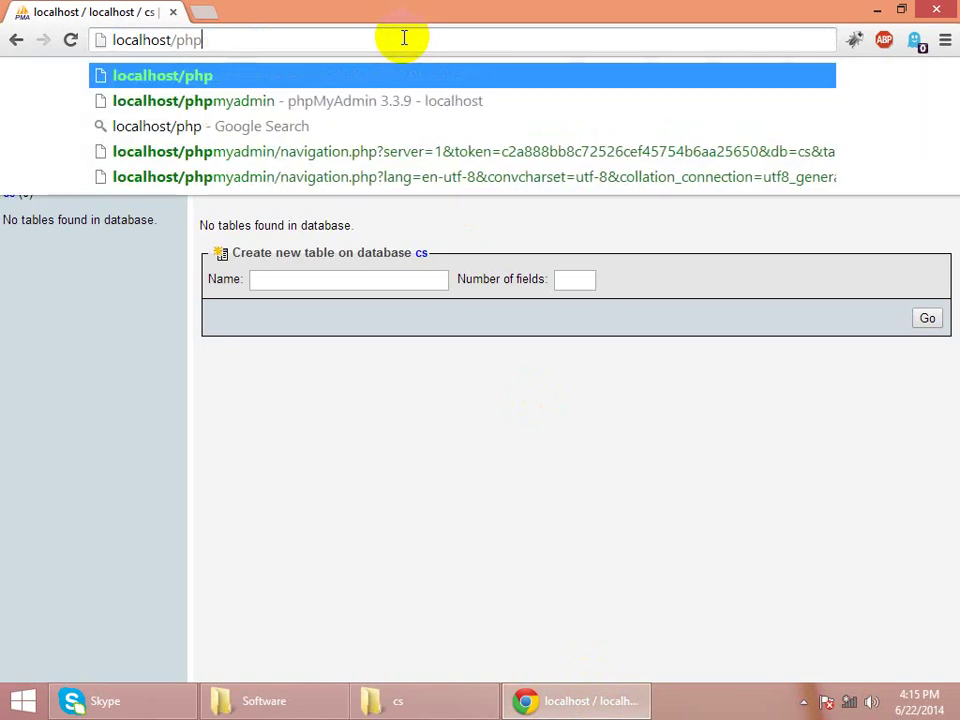
{"action": "type", "text": "cs"}
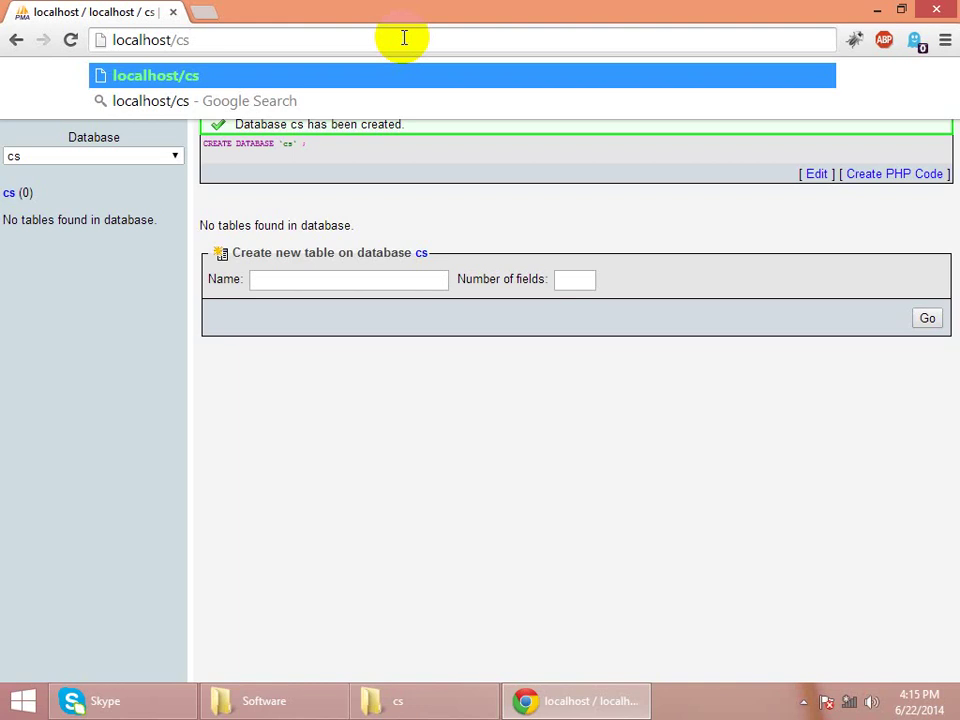
- Load localhost/cs and choose to create the wp-config configuration file
{"action": "key", "text": "Return"}
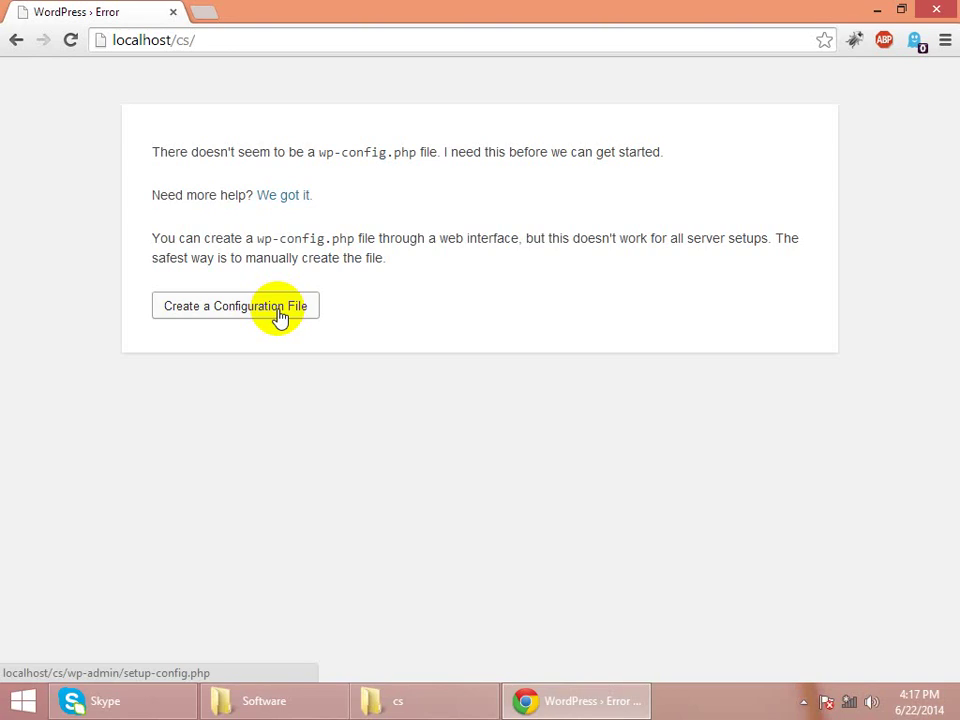
{"action": "left_click", "coordinate": [279, 316]}
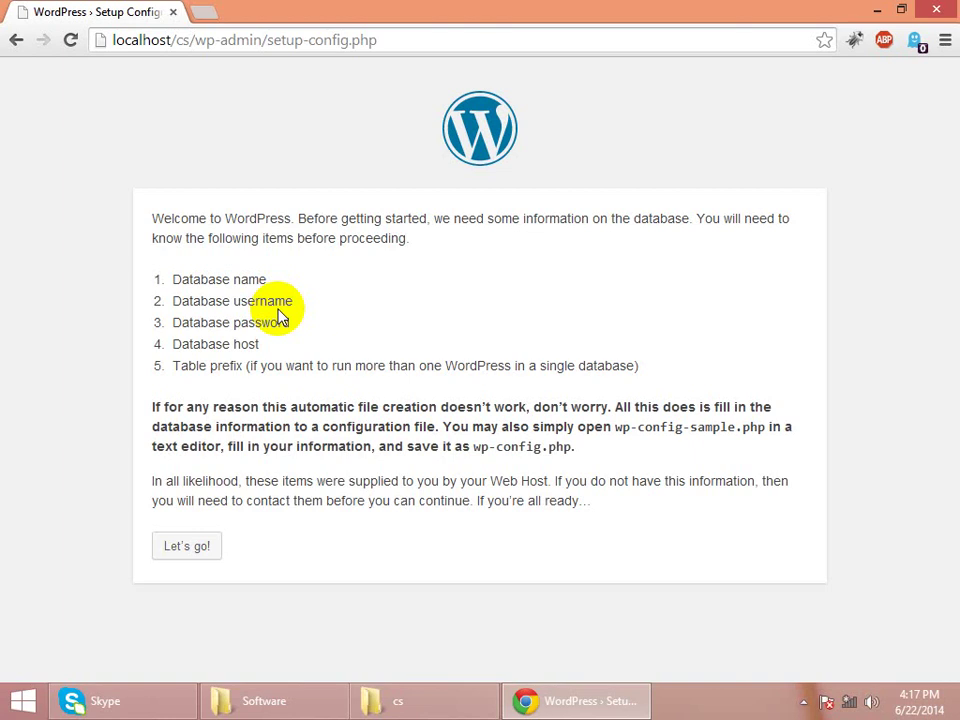
- Continue to the database form and set Database Name to cs
{"action": "left_click", "coordinate": [190, 551]}
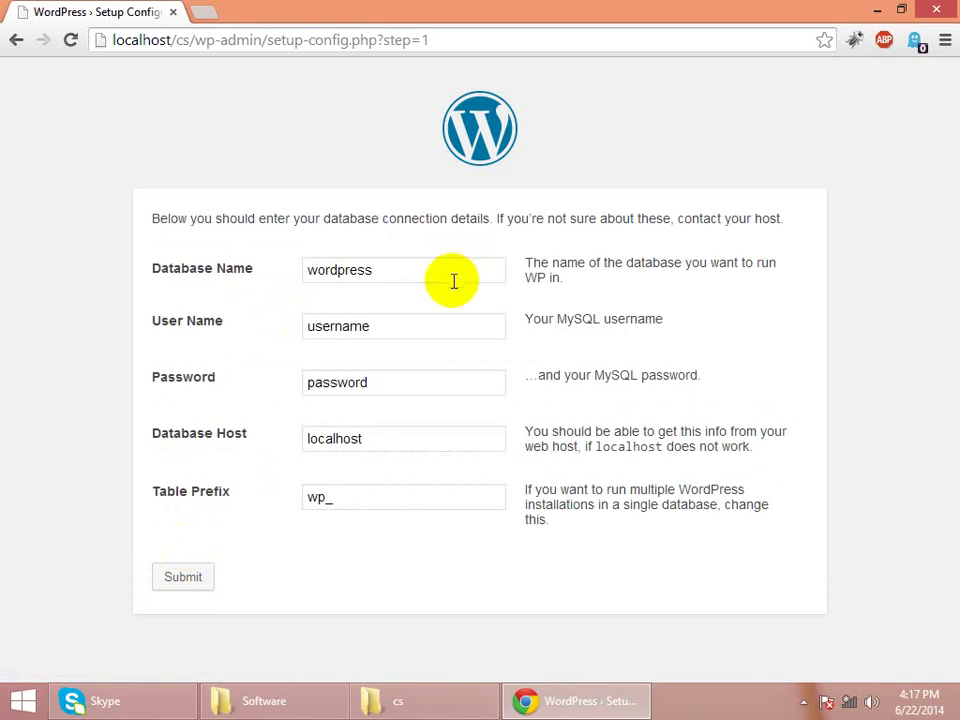
{"action": "left_click", "coordinate": [453, 276]}
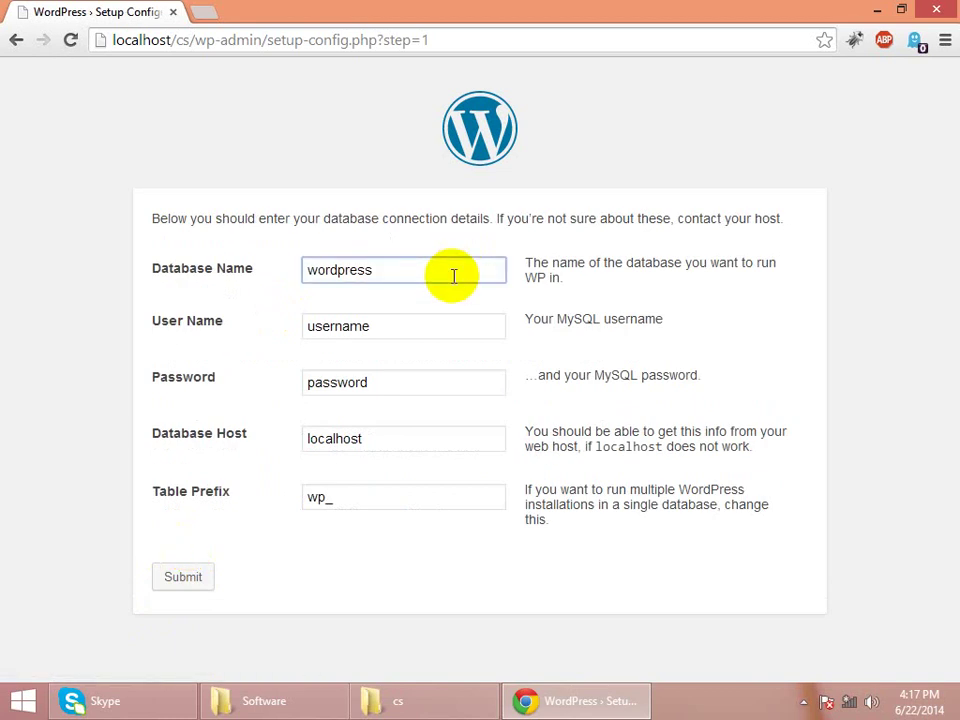
{"action": "key", "text": "BackSpace"}
{"action": "key", "text": "BackSpace"}
{"action": "key", "text": "BackSpace"}
{"action": "key", "text": "BackSpace"}
{"action": "key", "text": "BackSpace"}
{"action": "key", "text": "BackSpace"}
{"action": "key", "text": "BackSpace"}
{"action": "key", "text": "BackSpace"}
{"action": "key", "text": "BackSpace"}
{"action": "type", "text": "cs"}
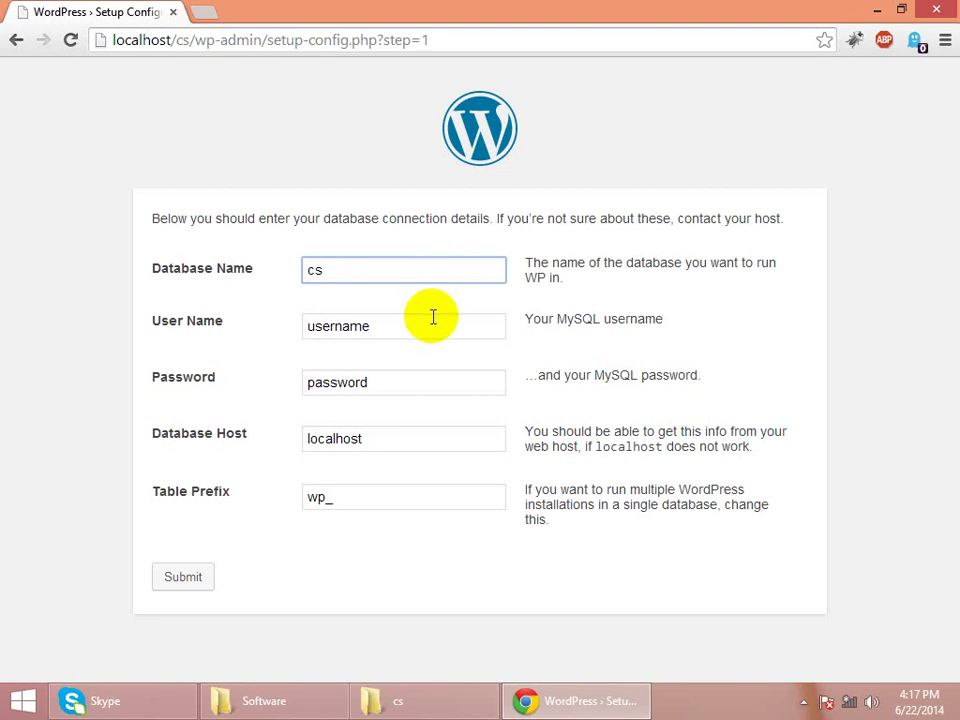
- Set User Name root, leave Password blank, keep prefix wp_, and submit
{"action": "left_click", "coordinate": [433, 317]}
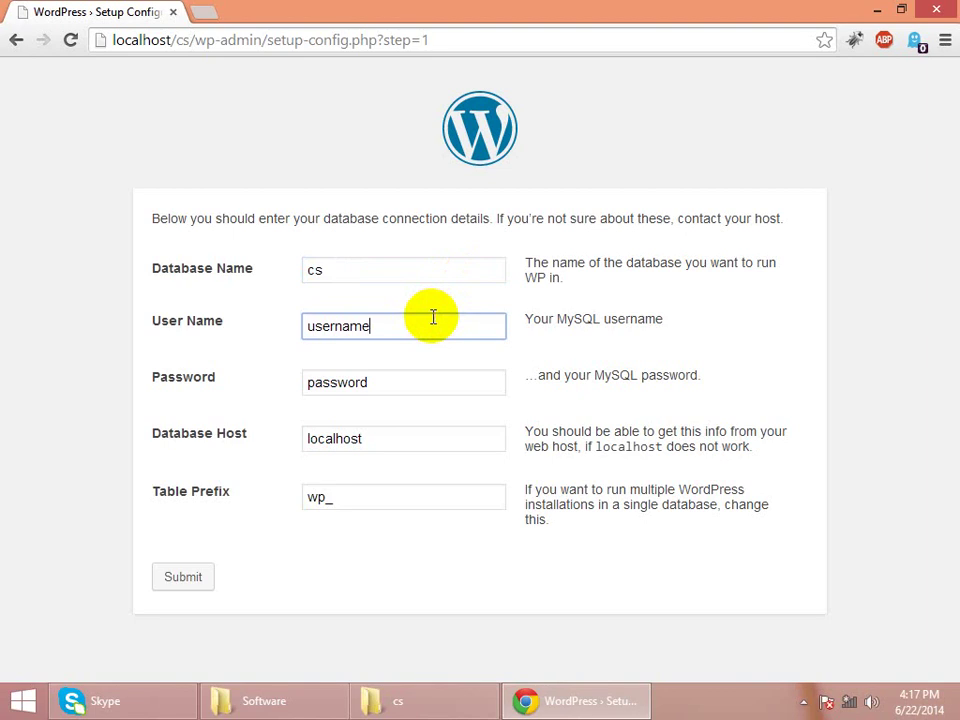
{"action": "key", "text": "BackSpace"}
{"action": "key", "text": "BackSpace"}
{"action": "key", "text": "BackSpace"}
{"action": "key", "text": "BackSpace"}
{"action": "key", "text": "BackSpace"}
{"action": "key", "text": "BackSpace"}
{"action": "key", "text": "BackSpace"}
{"action": "key", "text": "BackSpace"}
{"action": "type", "text": "r"}
{"action": "type", "text": "oop"}
{"action": "key", "text": "BackSpace"}
{"action": "type", "text": "t"}
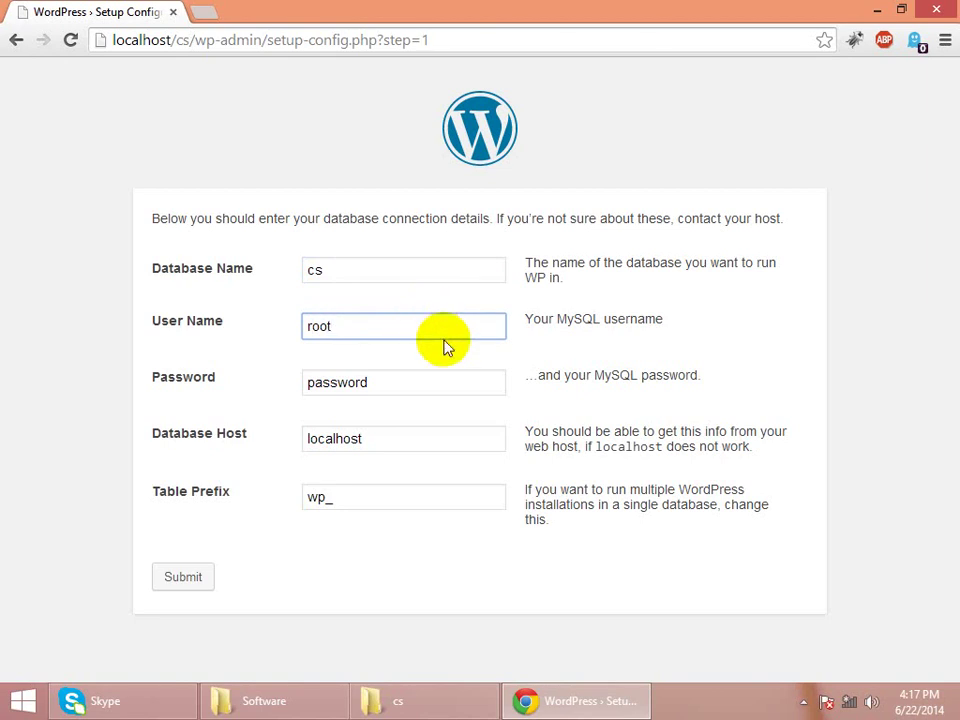
{"action": "left_click", "coordinate": [440, 378]}
{"action": "key", "text": "BackSpace"}
{"action": "key", "text": "BackSpace"}
{"action": "key", "text": "BackSpace"}
{"action": "key", "text": "BackSpace"}
{"action": "key", "text": "BackSpace"}
{"action": "key", "text": "BackSpace"}
{"action": "key", "text": "BackSpace"}
{"action": "key", "text": "BackSpace"}
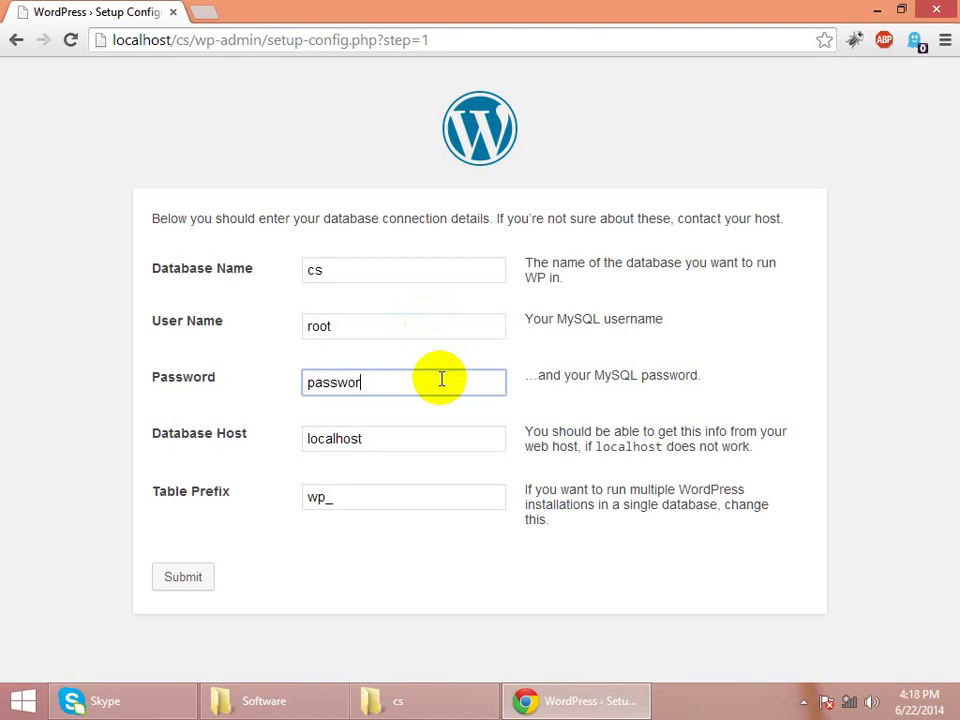
{"action": "left_click", "coordinate": [407, 501]}
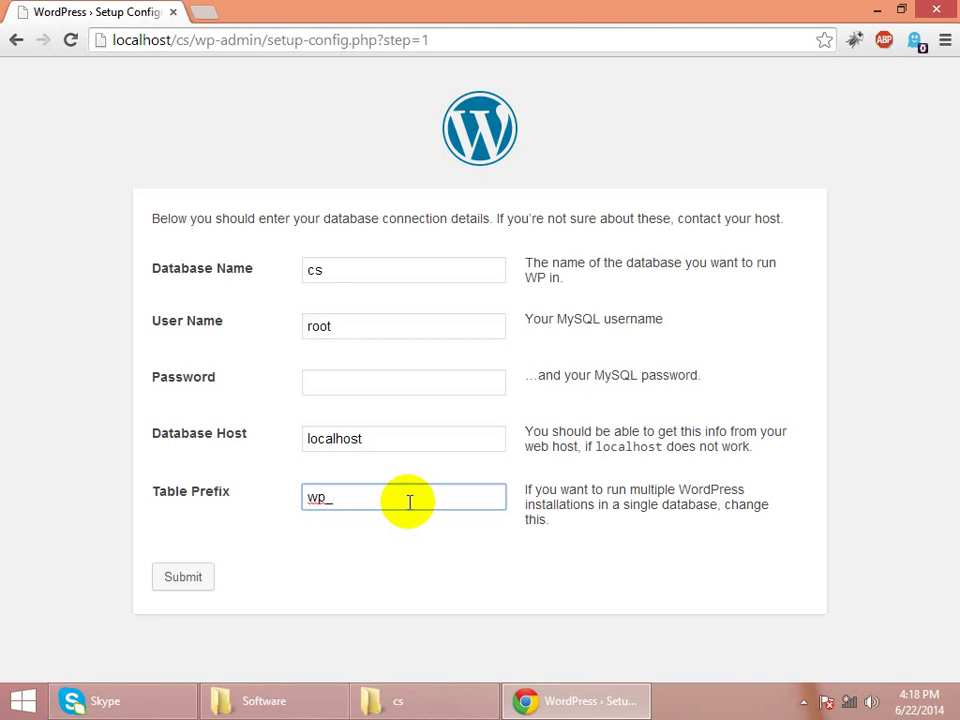
{"action": "left_click", "coordinate": [180, 586]}
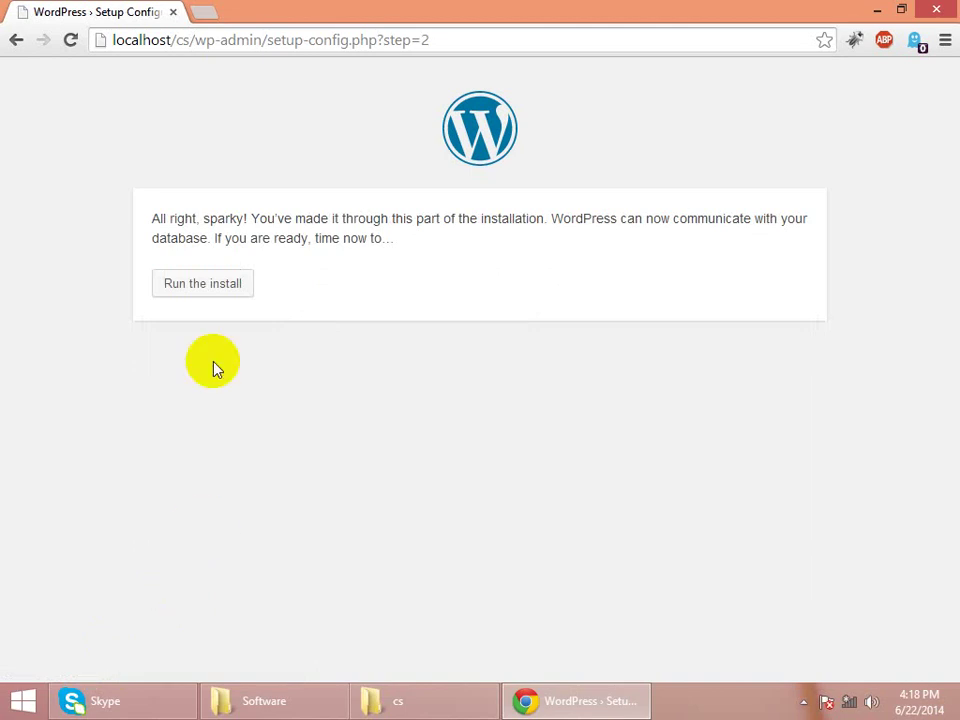
- Enter 'New title' as the site title and fill in the admin username
{"action": "left_click", "coordinate": [227, 288]}
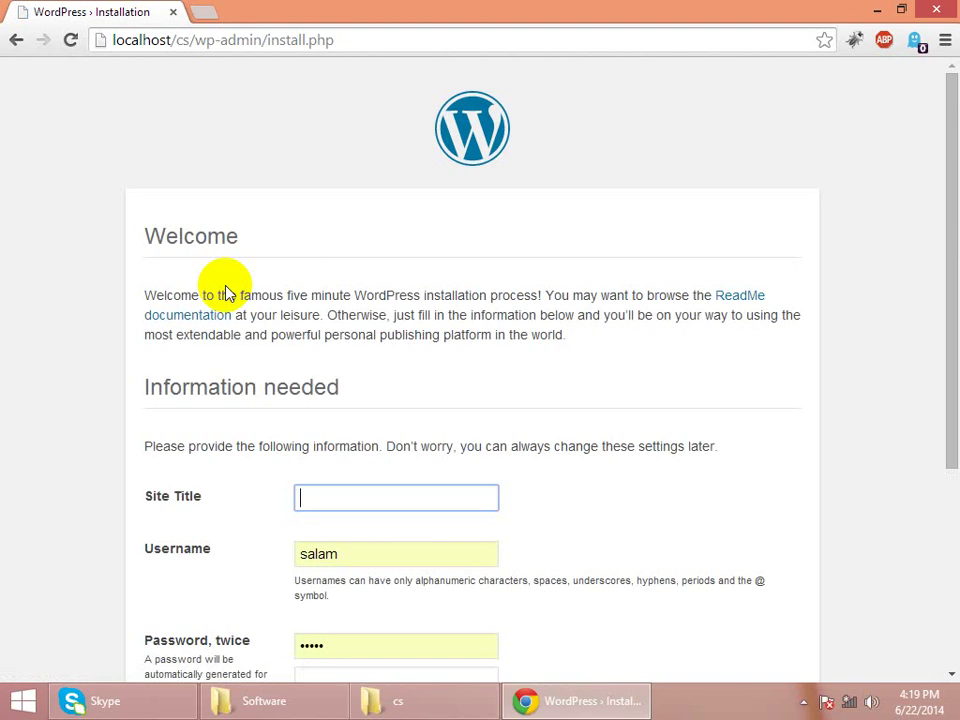
{"action": "type", "text": "T"}
{"action": "key", "text": "BackSpace"}
{"action": "type", "text": "New title"}
{"action": "left_click", "coordinate": [366, 555]}
{"action": "key", "text": "BackSpace"}
{"action": "key", "text": "BackSpace"}
{"action": "key", "text": "BackSpace"}
{"action": "key", "text": "BackSpace"}
{"action": "key", "text": "BackSpace"}
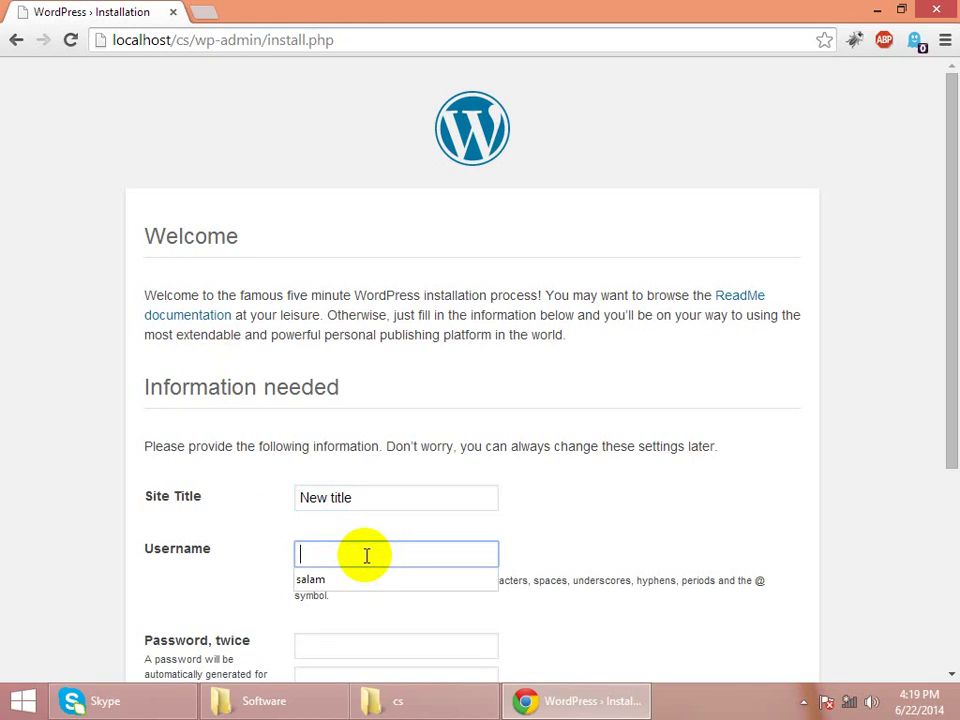
{"action": "type", "text": "cs"}
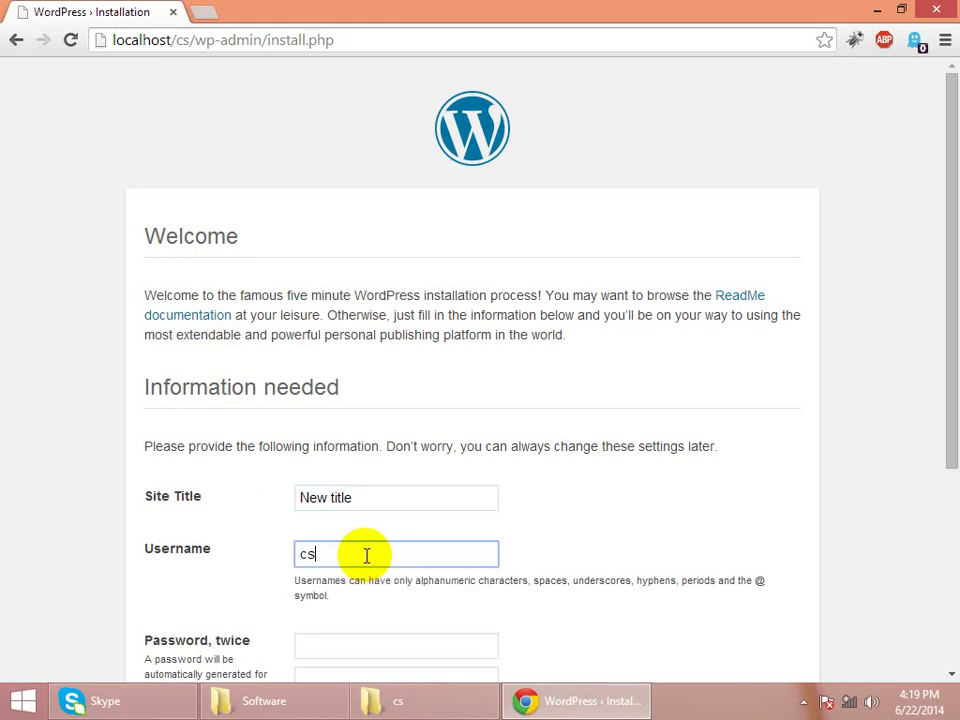
{"action": "key", "text": "BackSpace"}
{"action": "key", "text": "BackSpace"}
{"action": "type", "text": "salam"}
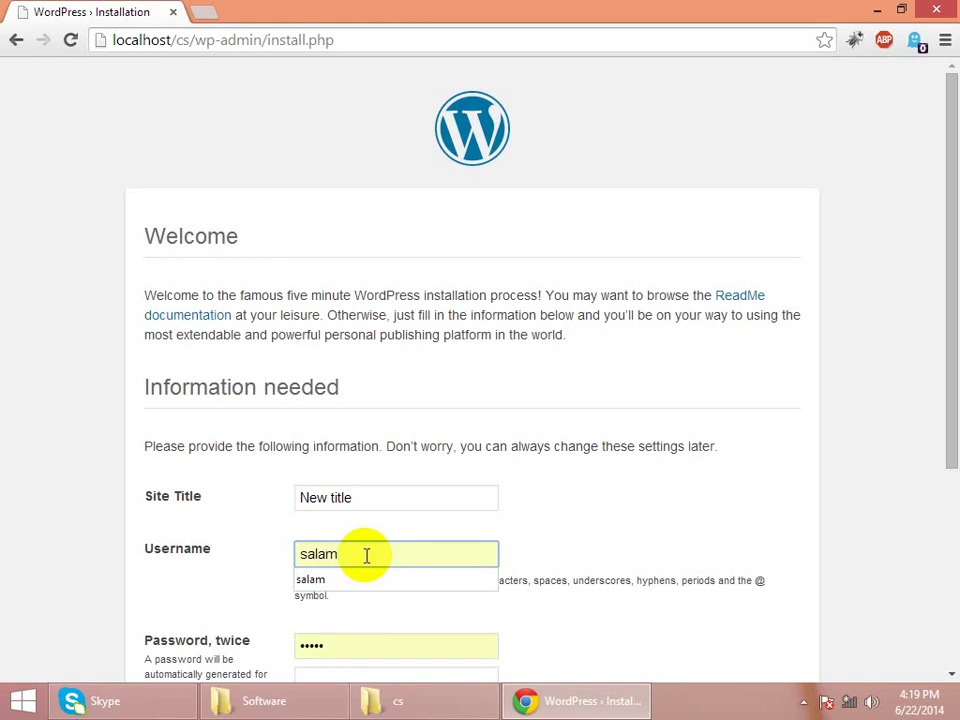
- Enter the admin password and its confirmation
{"action": "key", "text": "Tab"}
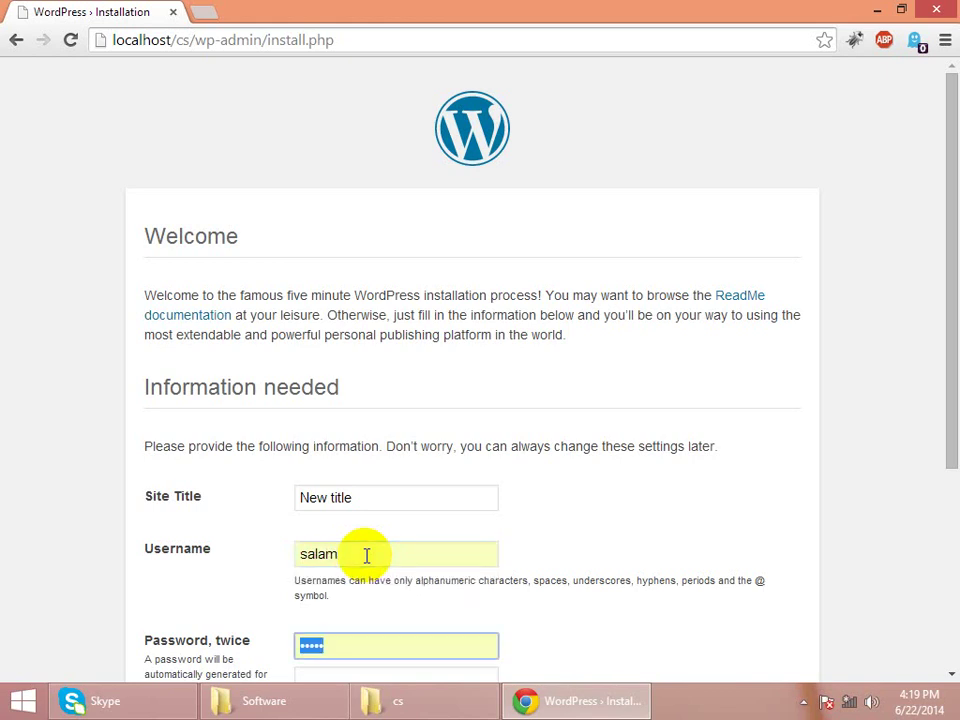
{"action": "type", "text": "••••"}
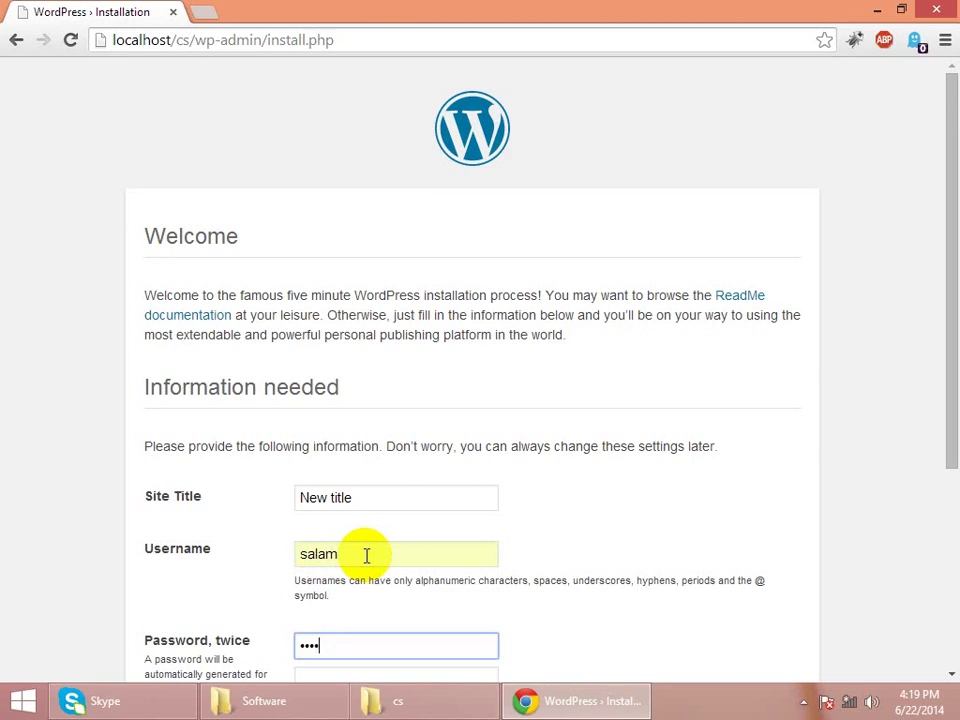
{"action": "left_click_drag", "start_coordinate": [948, 410], "coordinate": [948, 557]}
{"action": "key", "text": "super+c"}
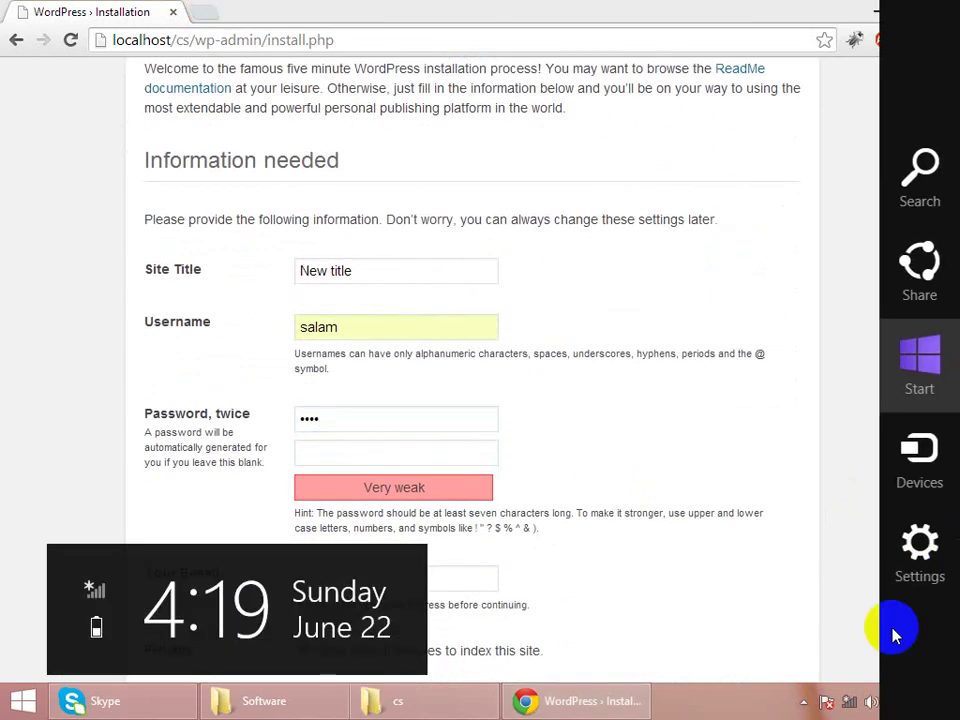
{"action": "left_click", "coordinate": [409, 456]}
{"action": "left_click", "coordinate": [409, 456]}
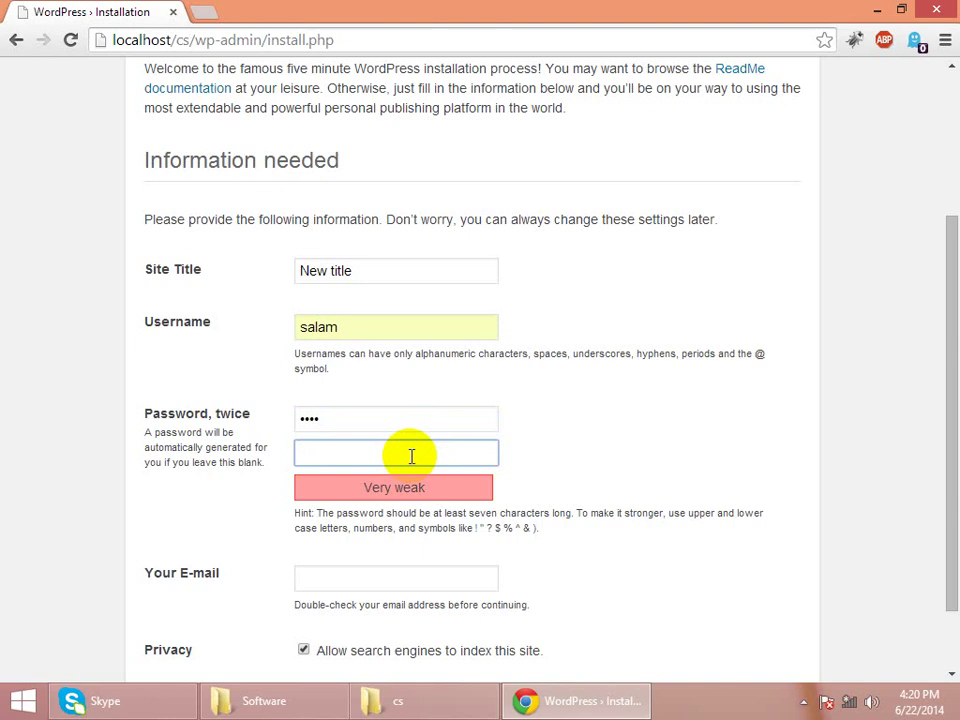
{"action": "type", "text": "1234"}
- Fill in the admin e-mail address and untick search-engine indexing
{"action": "left_click", "coordinate": [374, 587]}
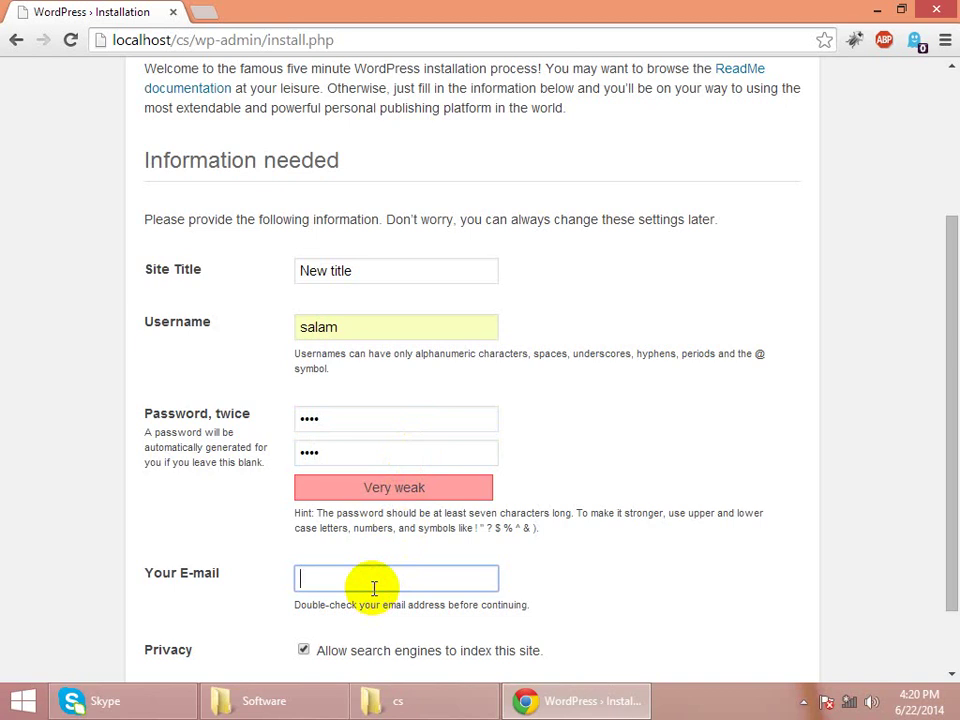
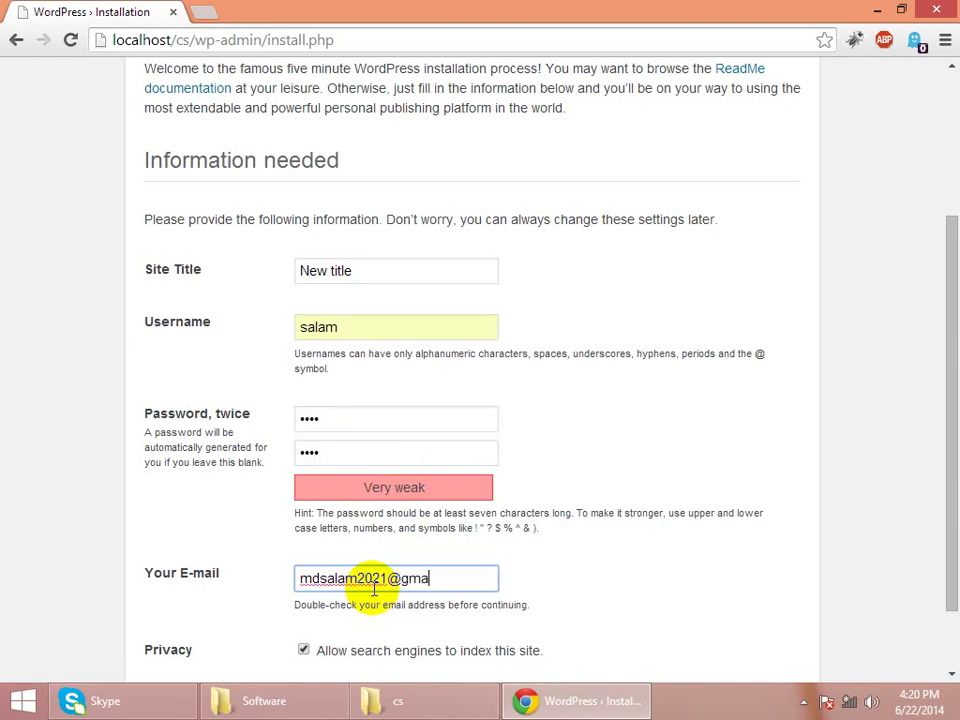
{"action": "left_click_drag", "start_coordinate": [943, 392], "coordinate": [951, 546]}
{"action": "left_click", "coordinate": [304, 565]}
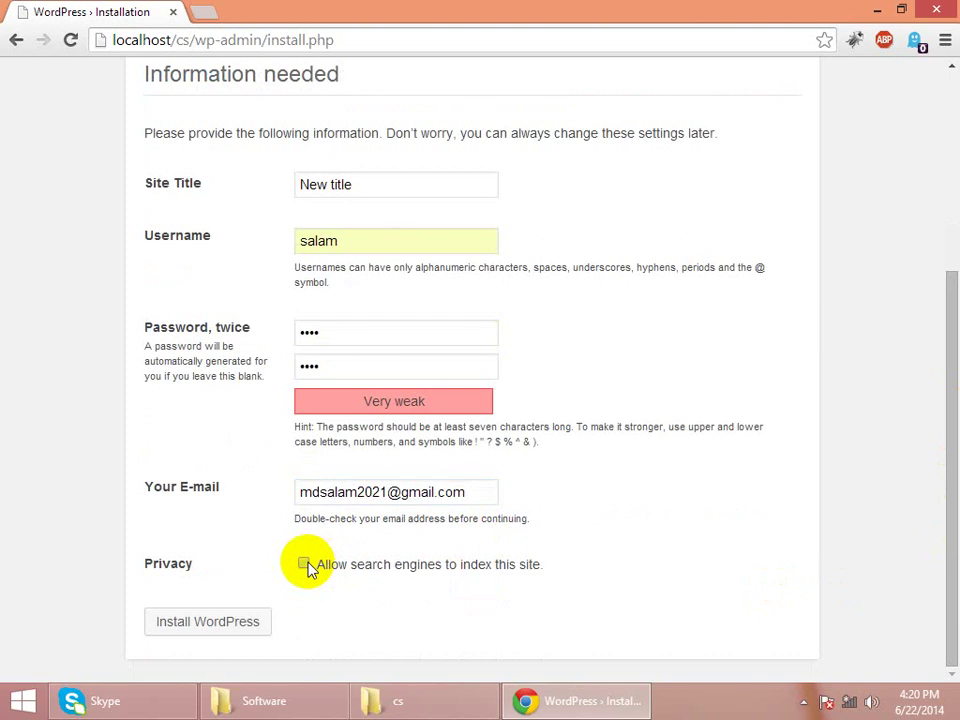
- Run the WordPress installation with the entered details
{"action": "left_click", "coordinate": [207, 625]}
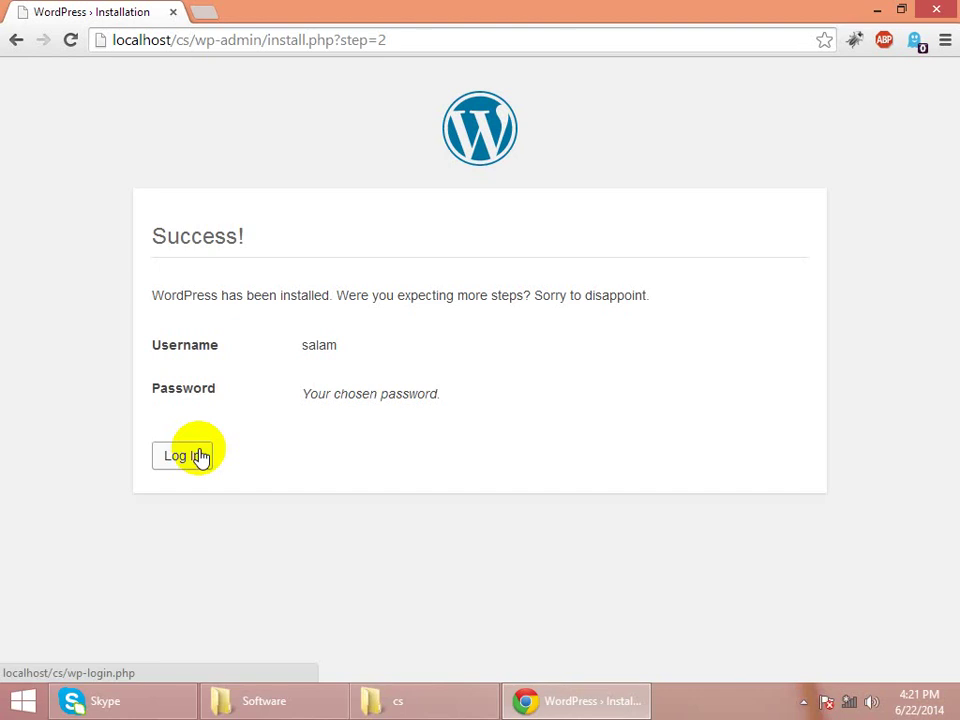
- Log in as the admin with Remember Me ticked to reach the Dashboard
{"action": "left_click", "coordinate": [186, 456]}
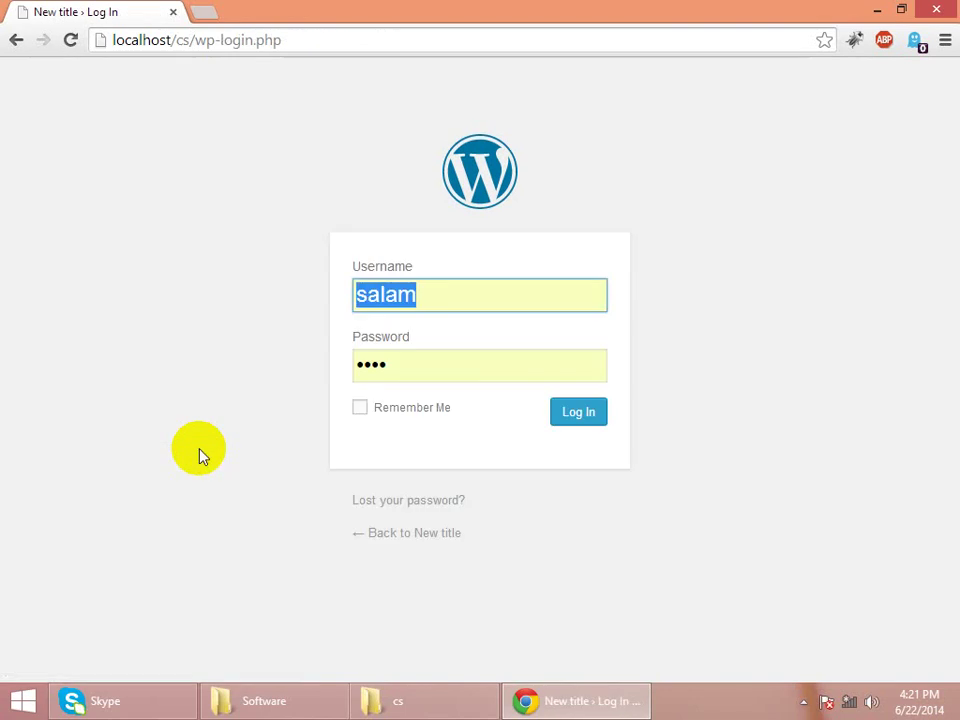
{"action": "left_click", "coordinate": [452, 285]}
{"action": "left_click", "coordinate": [435, 367]}
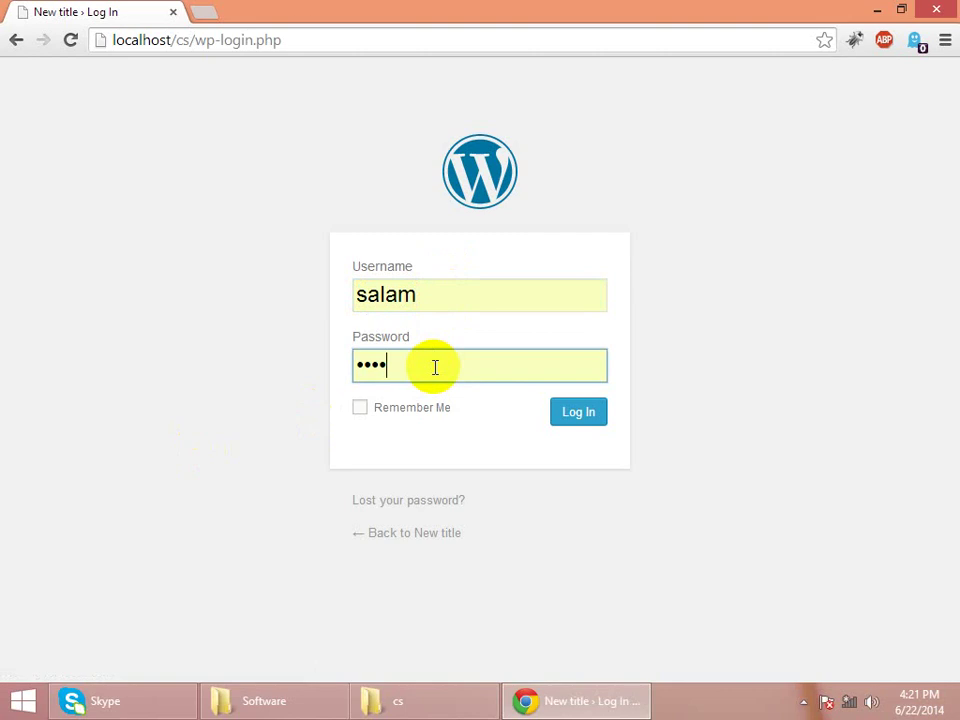
{"action": "left_click", "coordinate": [404, 413]}
{"action": "left_click", "coordinate": [579, 425]}
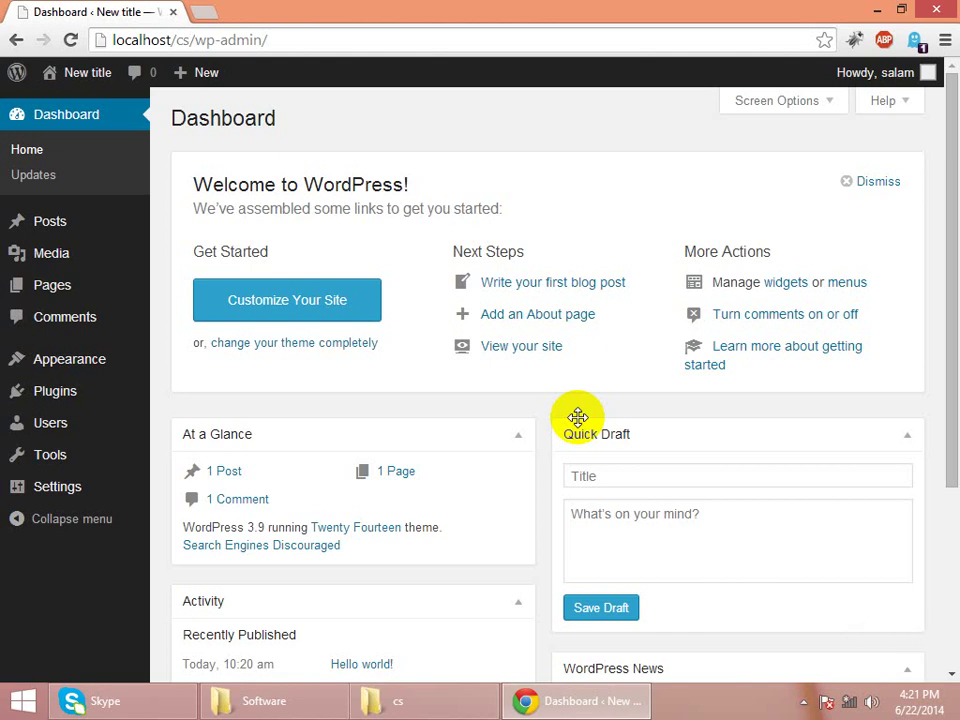
{"action": "left_click", "coordinate": [118, 369]}
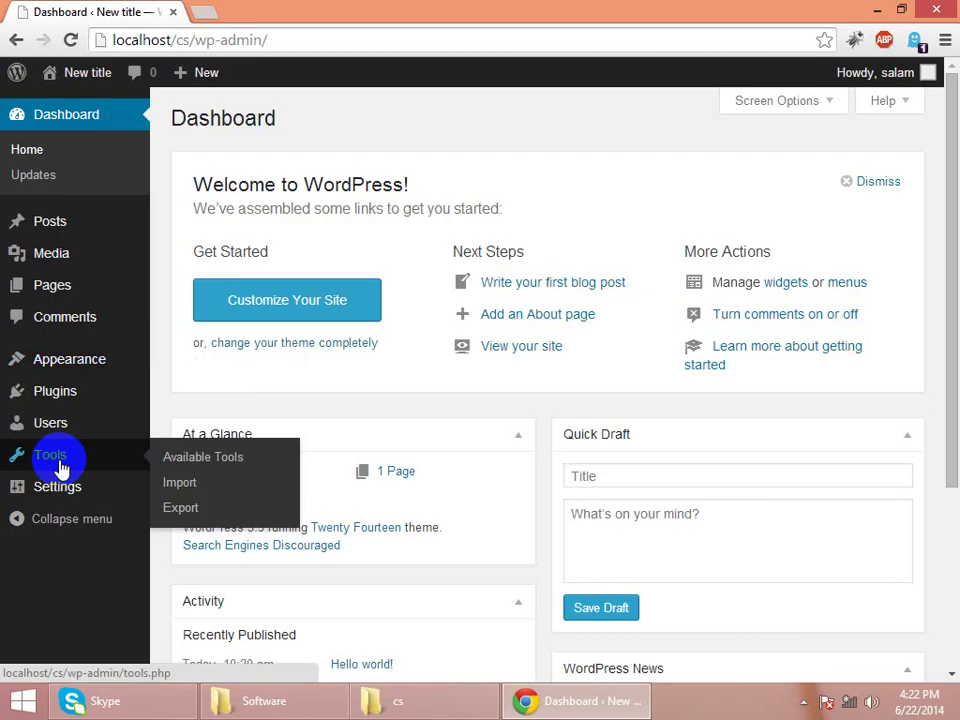
{"action": "mouse_move", "coordinate": [70, 366]}
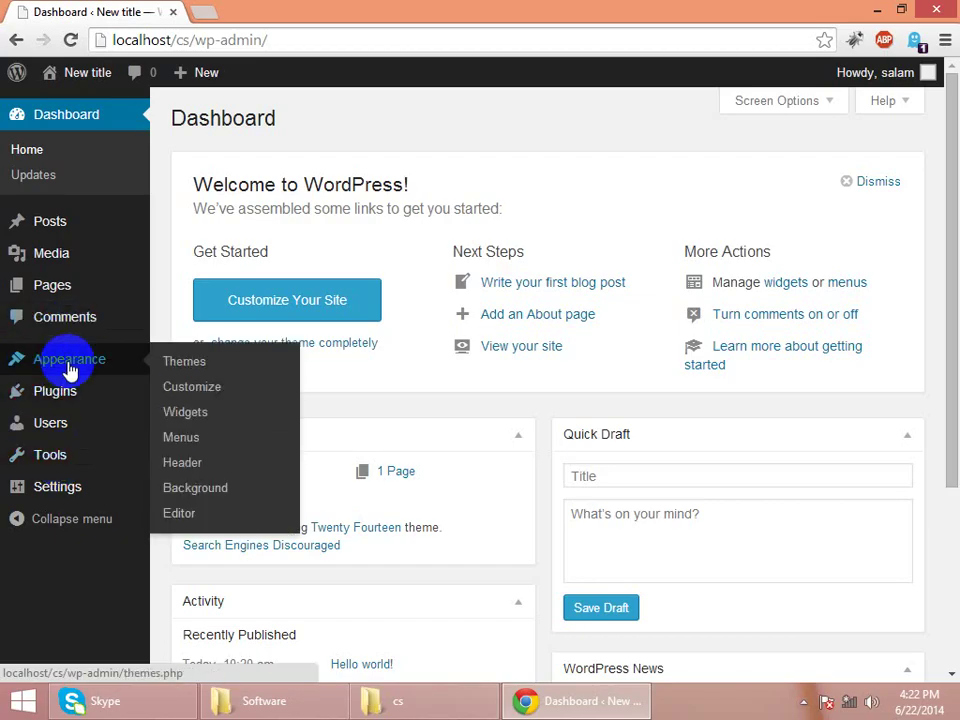
- Activate the Twenty Twelve theme from the Appearance > Themes page
{"action": "left_click", "coordinate": [167, 373]}
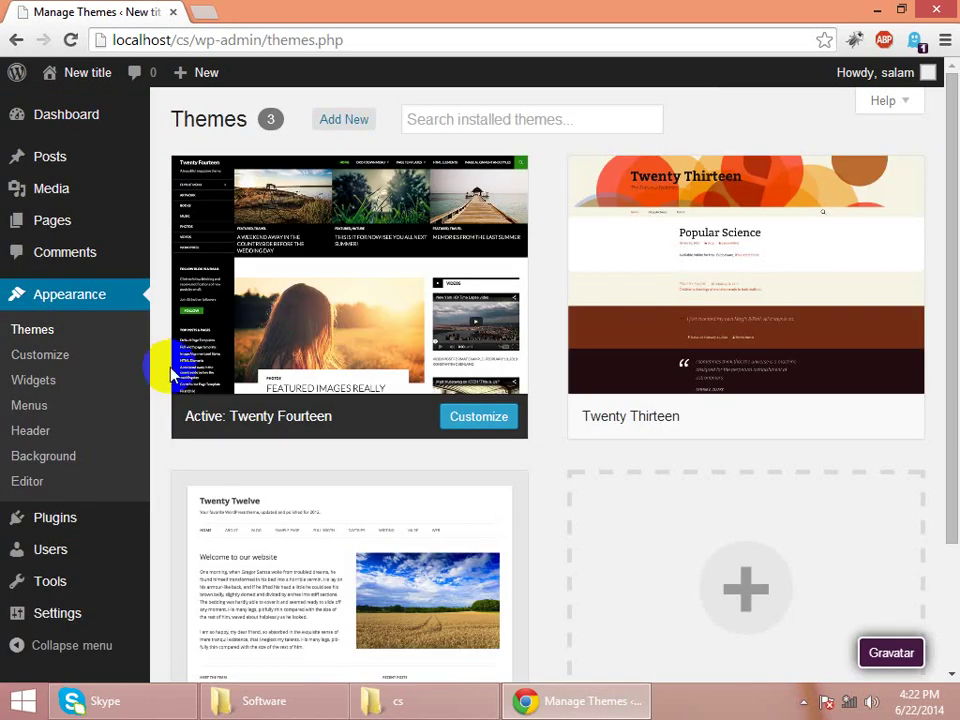
{"action": "left_click_drag", "start_coordinate": [955, 483], "coordinate": [945, 589]}
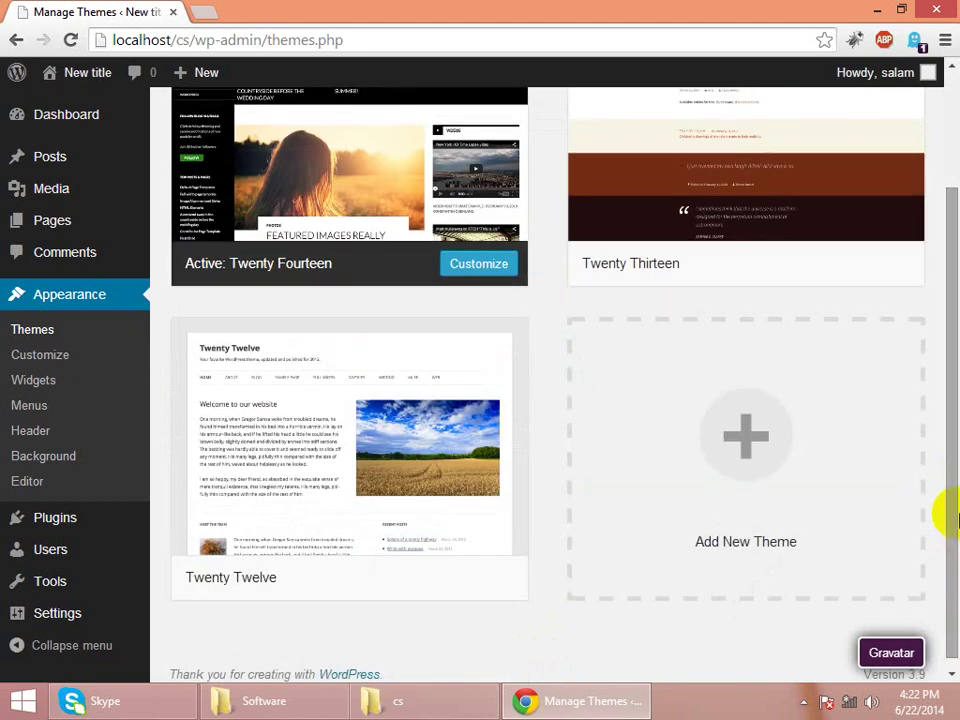
{"action": "mouse_move", "coordinate": [653, 236]}
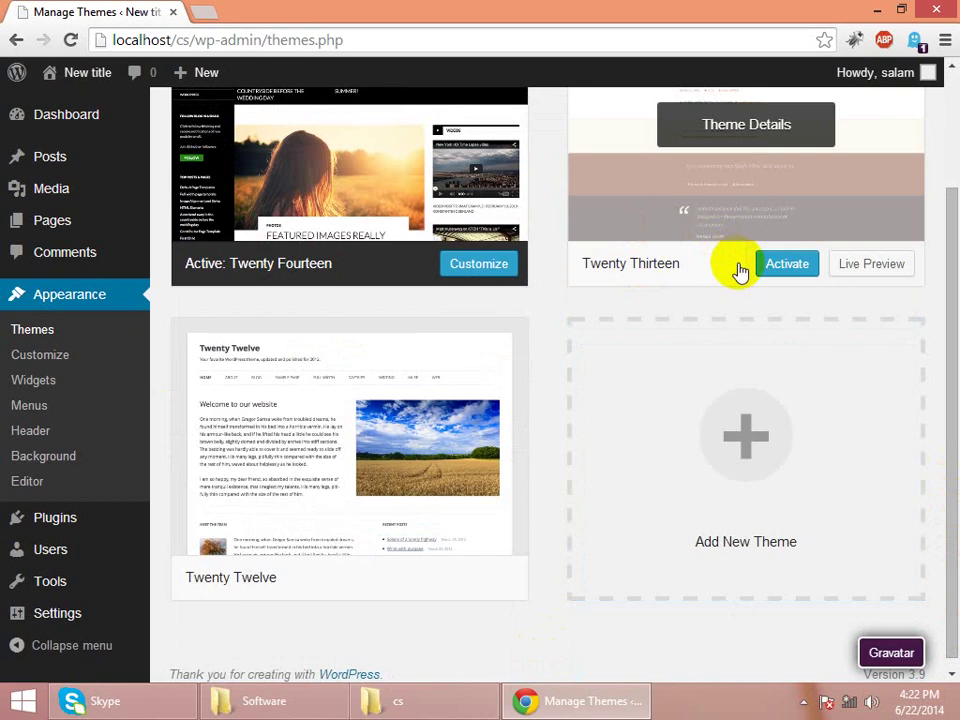
{"action": "mouse_move", "coordinate": [435, 579]}
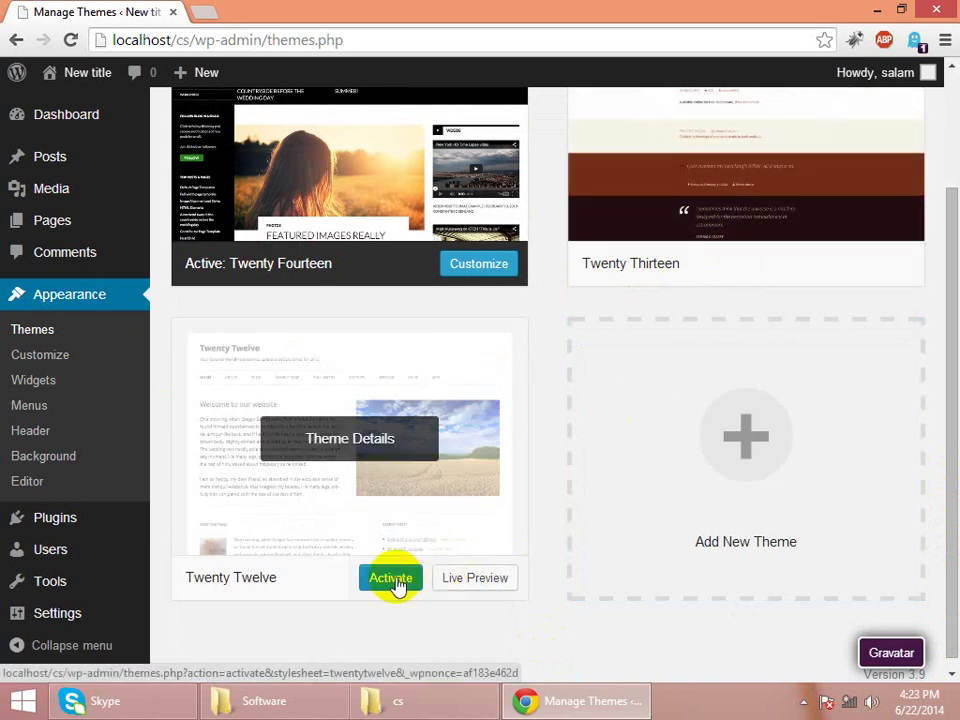
{"action": "left_click", "coordinate": [396, 582]}
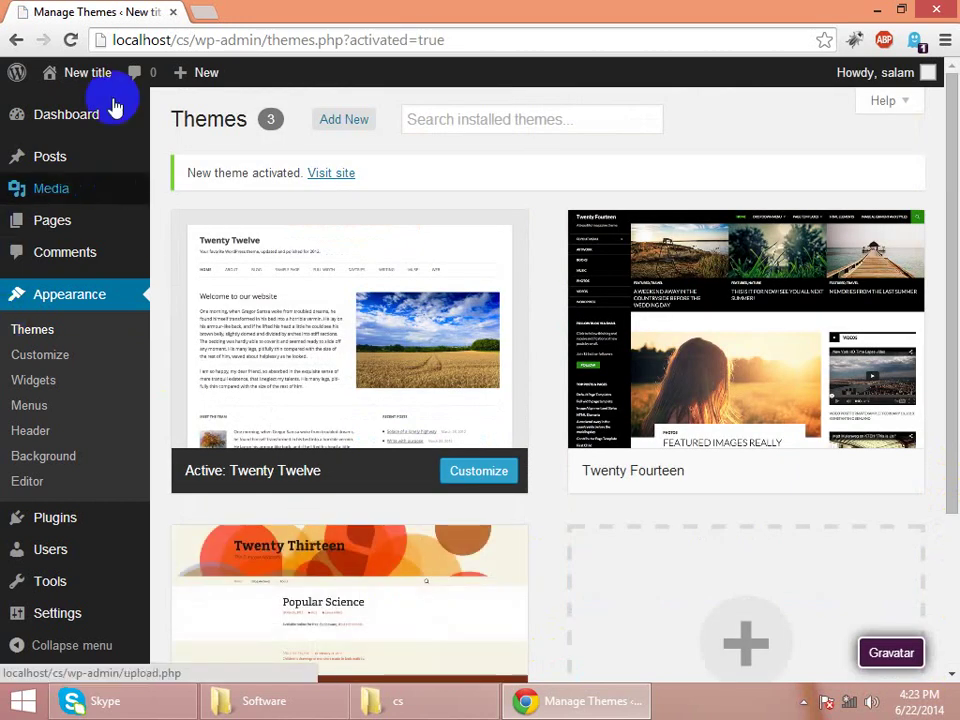
- Open the live site in a new tab to view its Twenty Twelve home page
{"action": "mouse_move", "coordinate": [45, 76]}
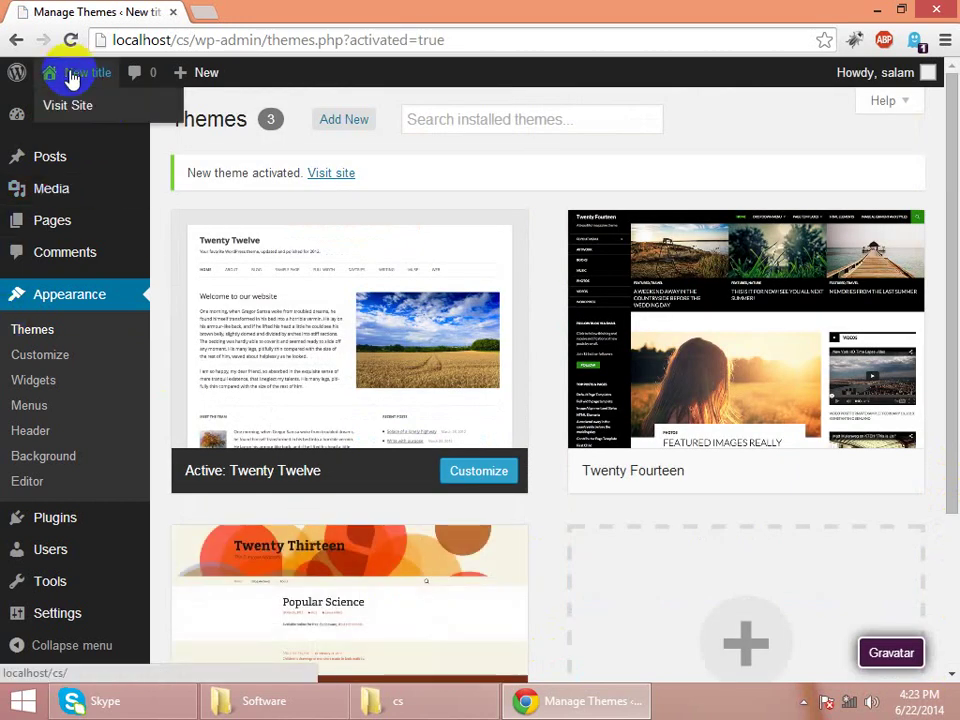
{"action": "right_click", "coordinate": [72, 103]}
{"action": "left_click", "coordinate": [86, 110]}
{"action": "left_click", "coordinate": [255, 13]}
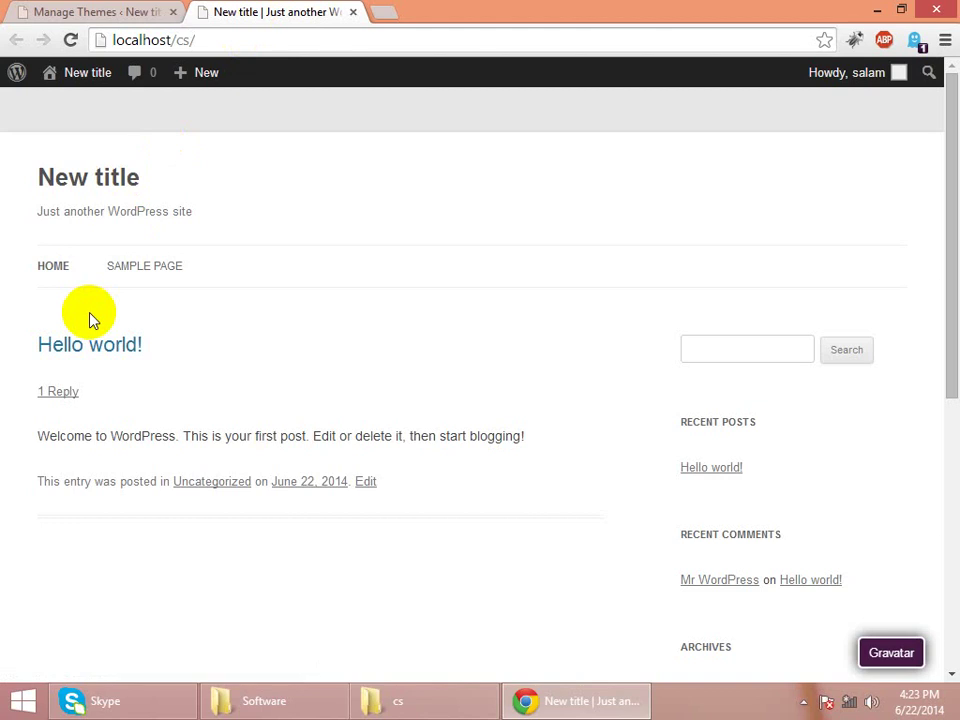
{"action": "left_click", "coordinate": [94, 14]}
- Browse the site's Sample Page and home page, then go back to Manage Themes
{"action": "mouse_move", "coordinate": [80, 168]}
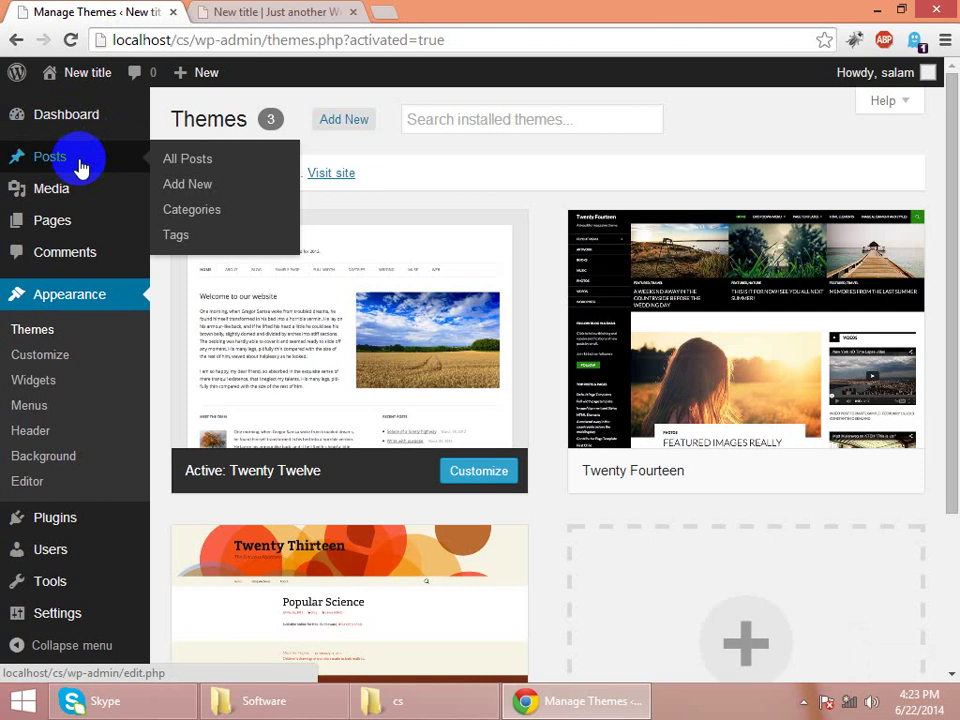
{"action": "left_click", "coordinate": [253, 10]}
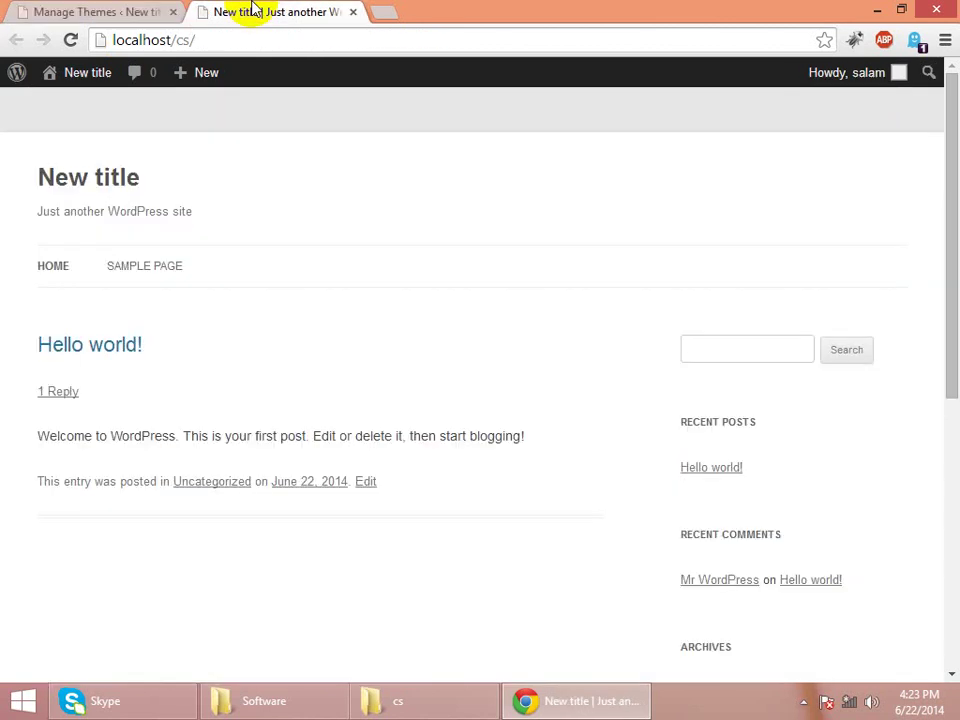
{"action": "left_click", "coordinate": [165, 260]}
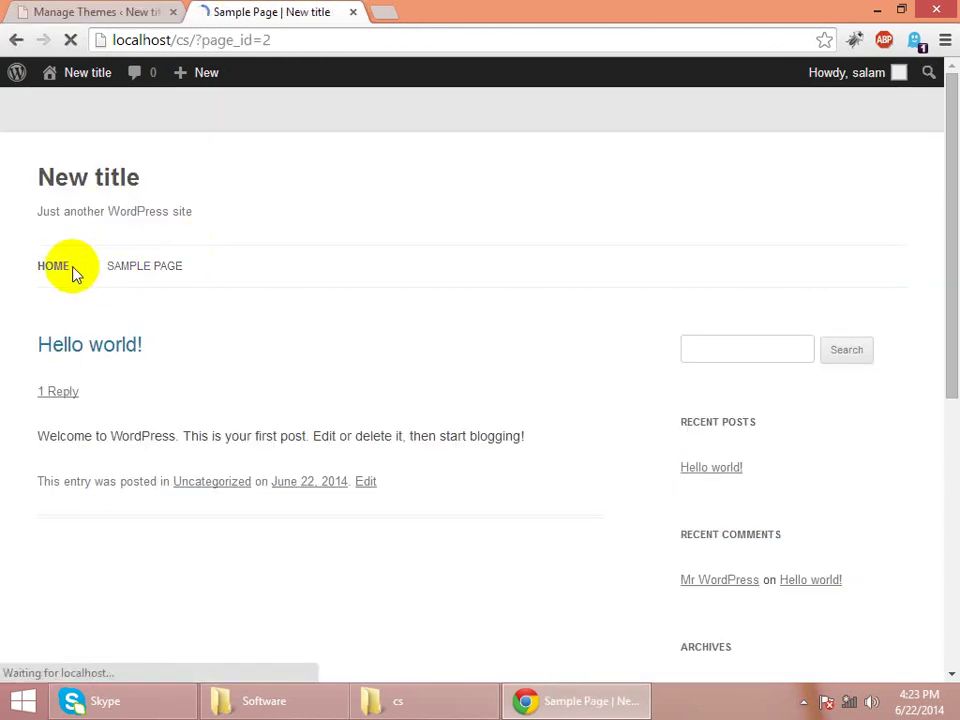
{"action": "left_click", "coordinate": [64, 272]}
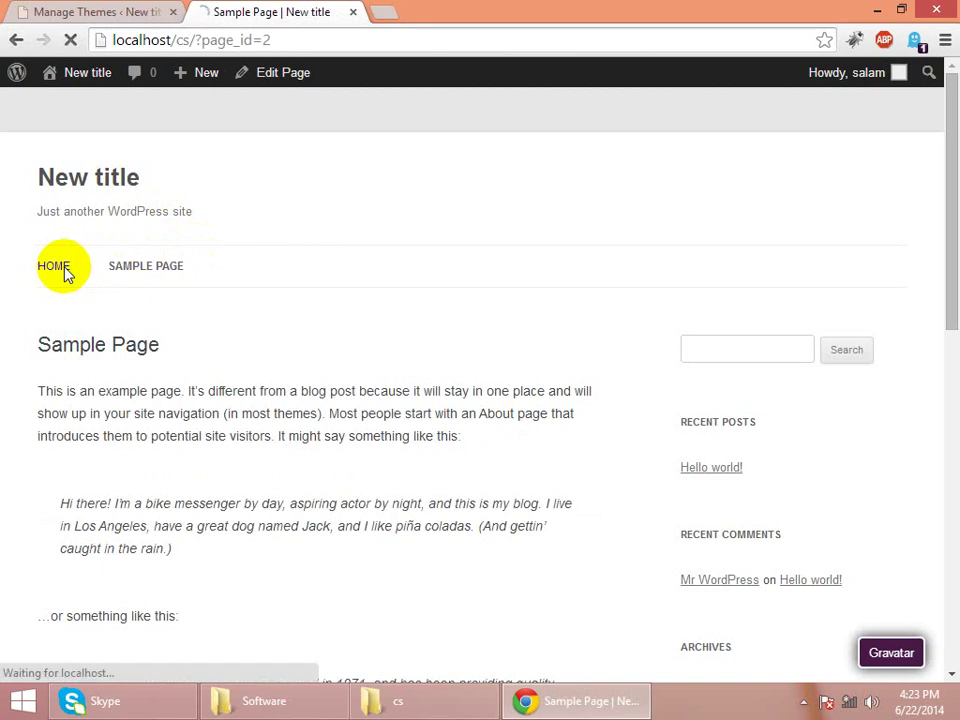
{"action": "left_click", "coordinate": [154, 11]}
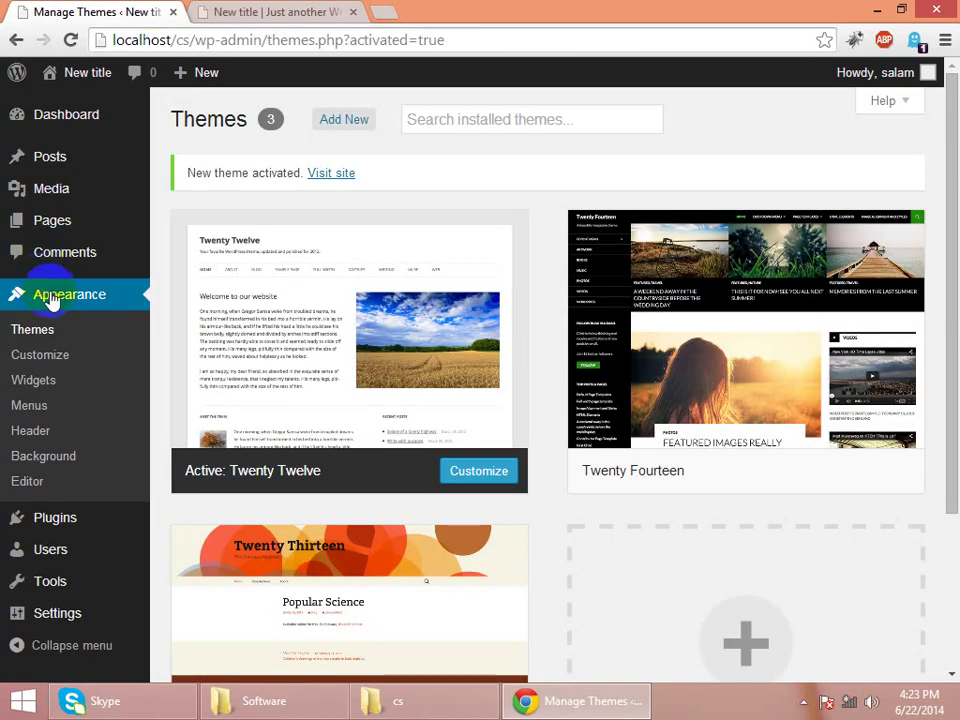
- Create a new navigation menu named 'Main menu' in Appearance > Menus
{"action": "left_click", "coordinate": [28, 408]}
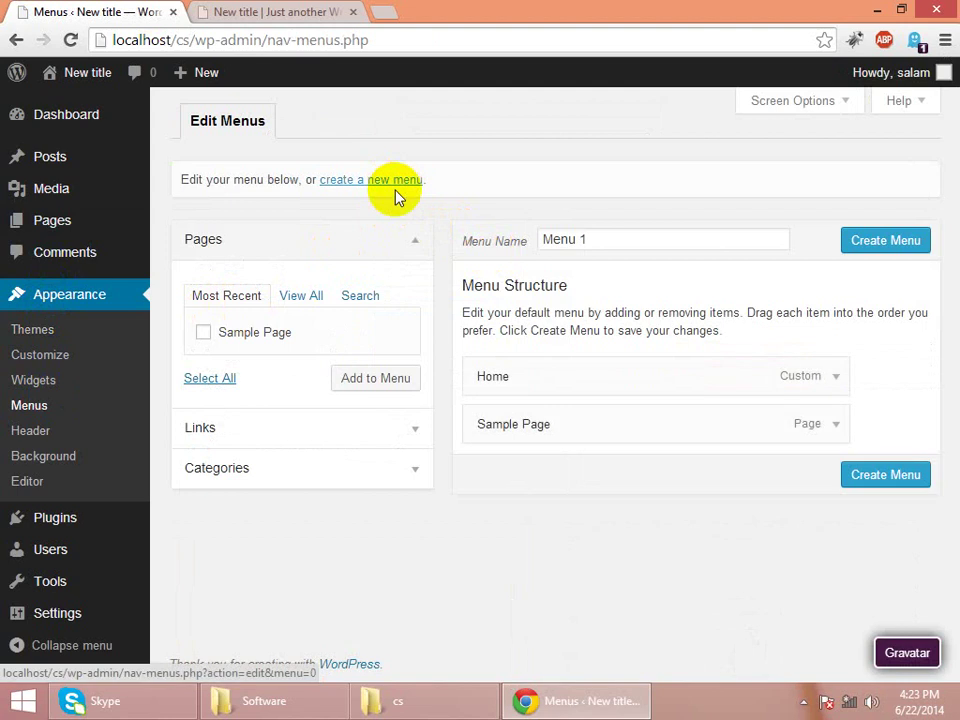
{"action": "left_click", "coordinate": [291, 305]}
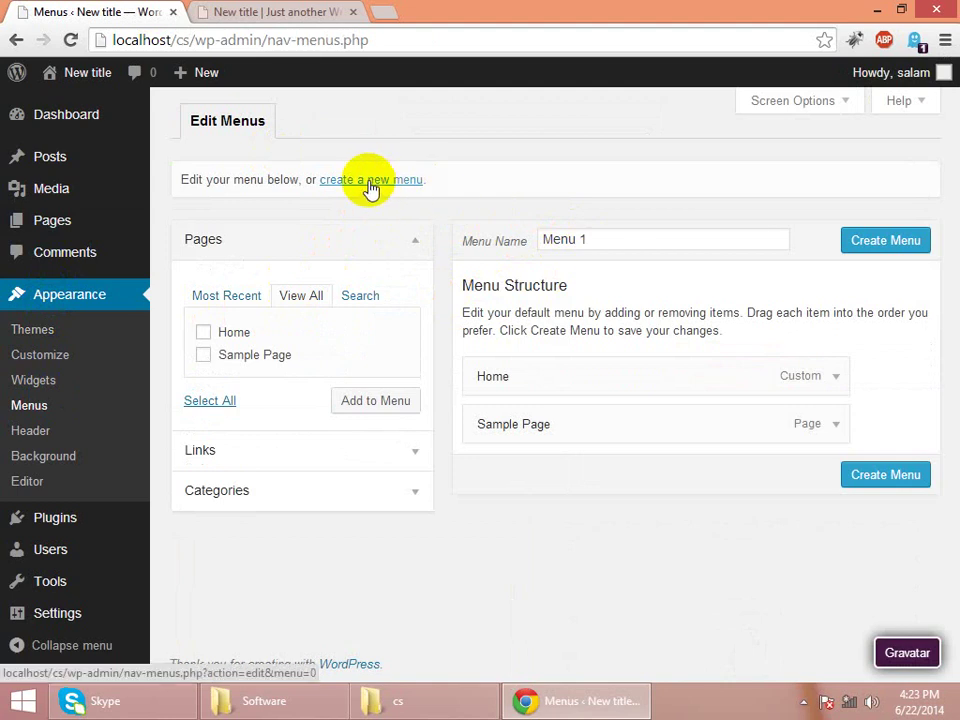
{"action": "left_click", "coordinate": [370, 180]}
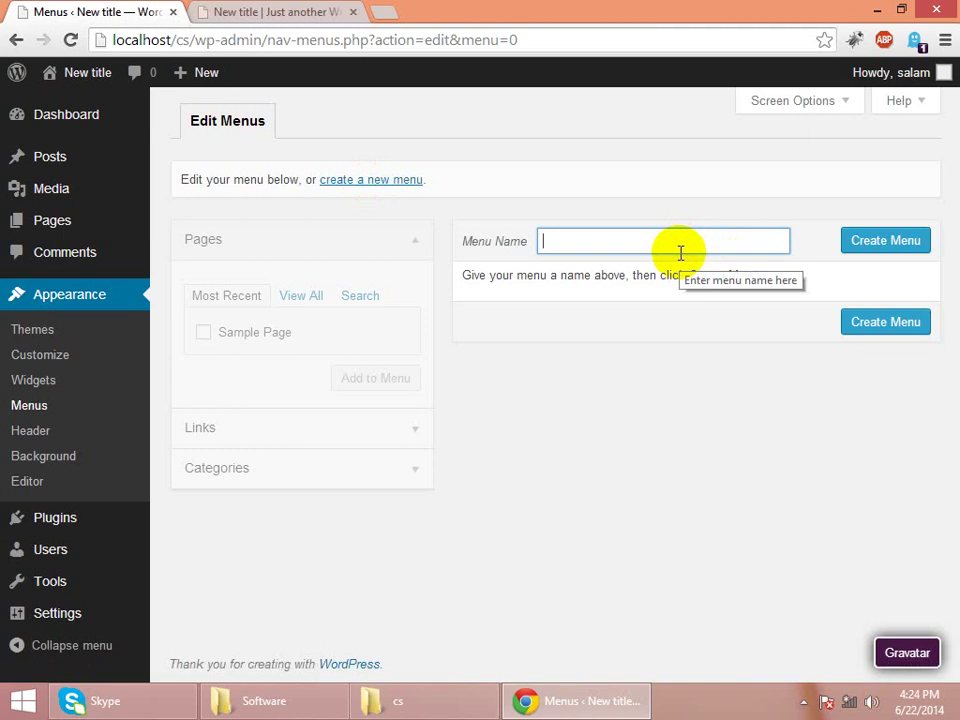
{"action": "type", "text": "Main men"}
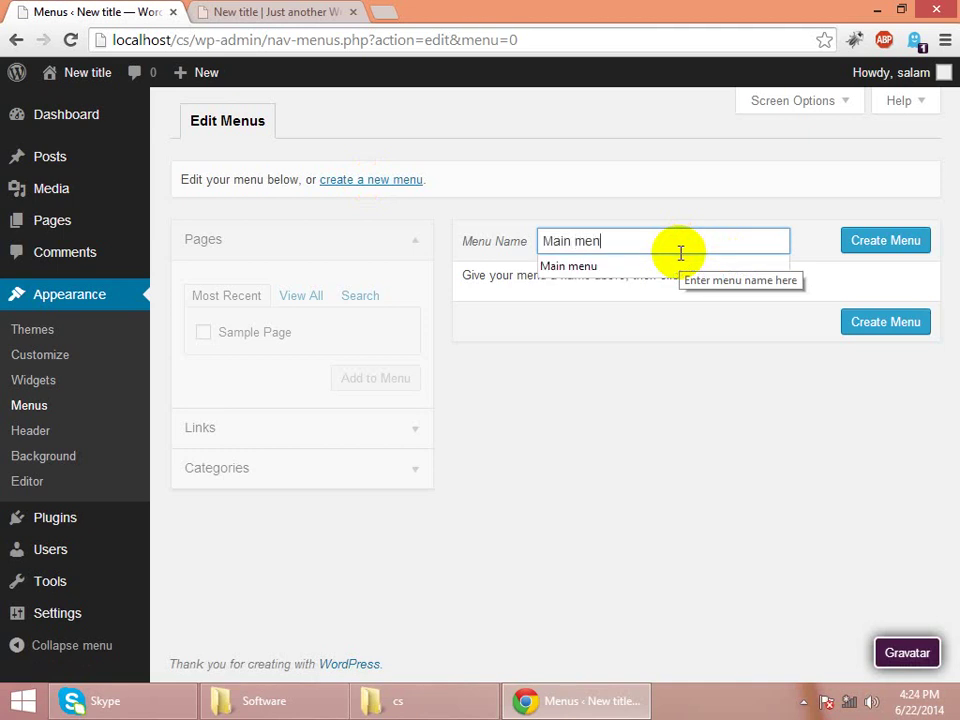
{"action": "type", "text": "u"}
{"action": "key", "text": "Return"}
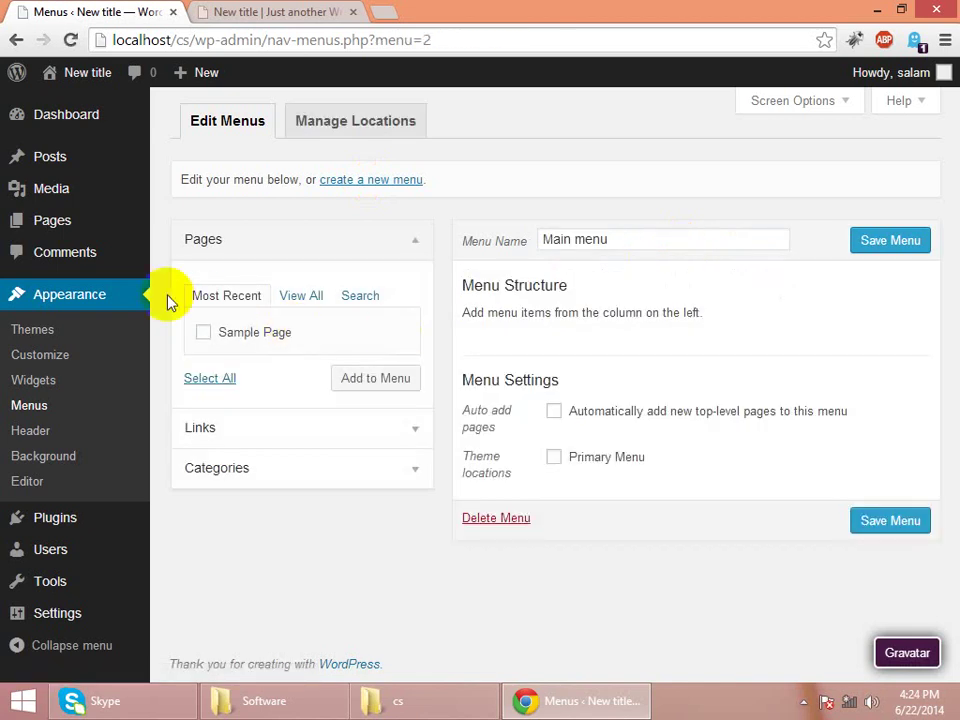
- Enable automatic adding of new top-level pages and save the Main menu
{"action": "mouse_move", "coordinate": [70, 229]}
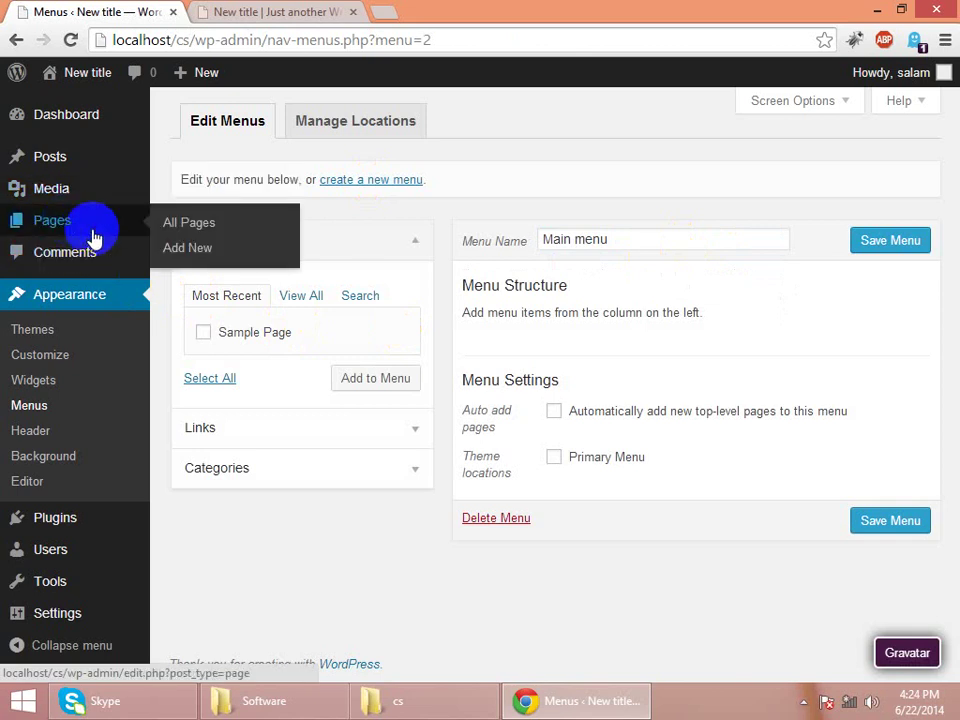
{"action": "left_click", "coordinate": [554, 413]}
{"action": "left_click", "coordinate": [870, 521]}
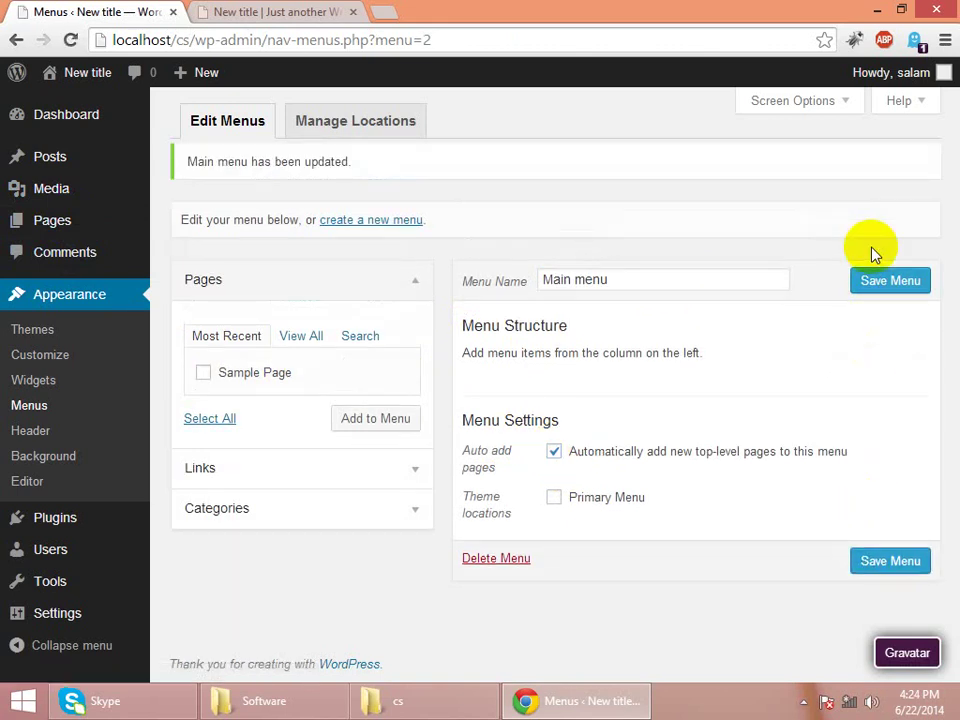
{"action": "left_click", "coordinate": [880, 286]}
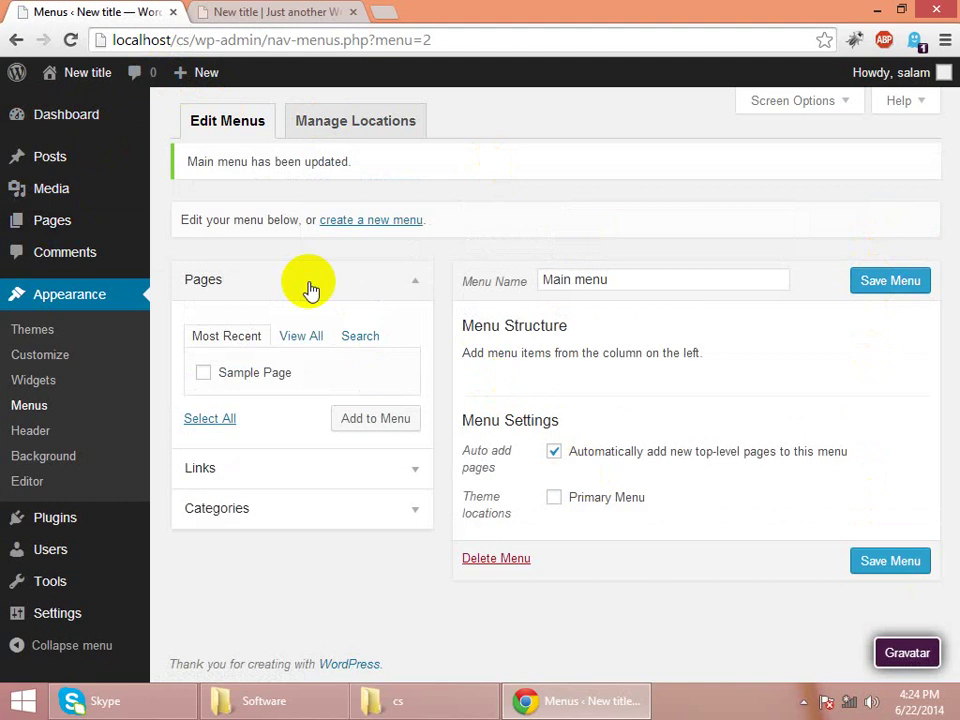
{"action": "mouse_move", "coordinate": [60, 227]}
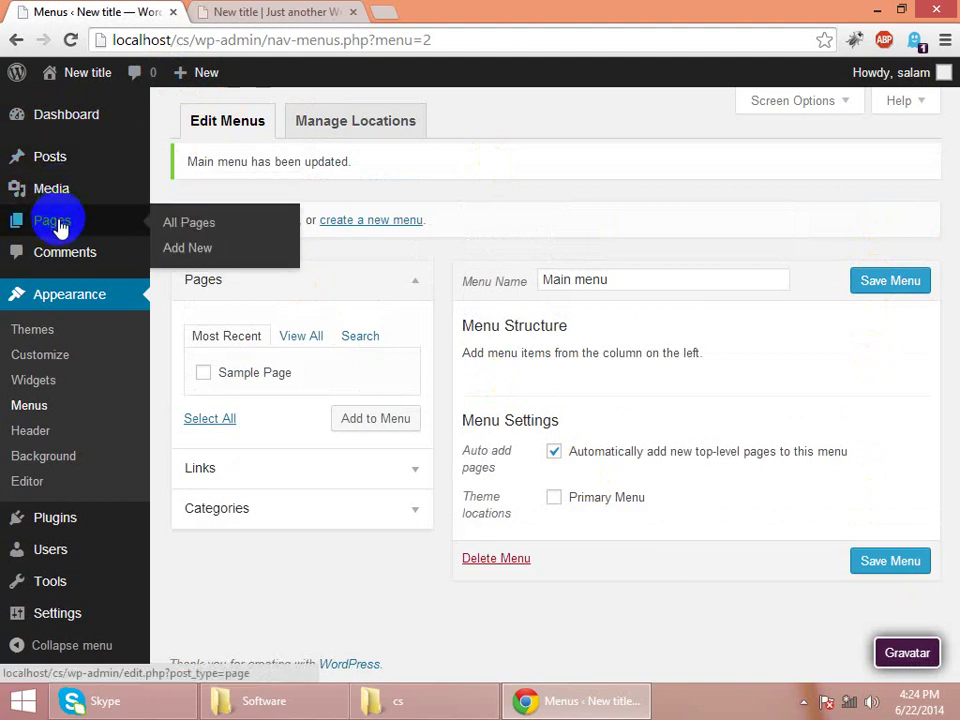
- Create a new page titled 'Contact us' and publish it
{"action": "left_click", "coordinate": [190, 250]}
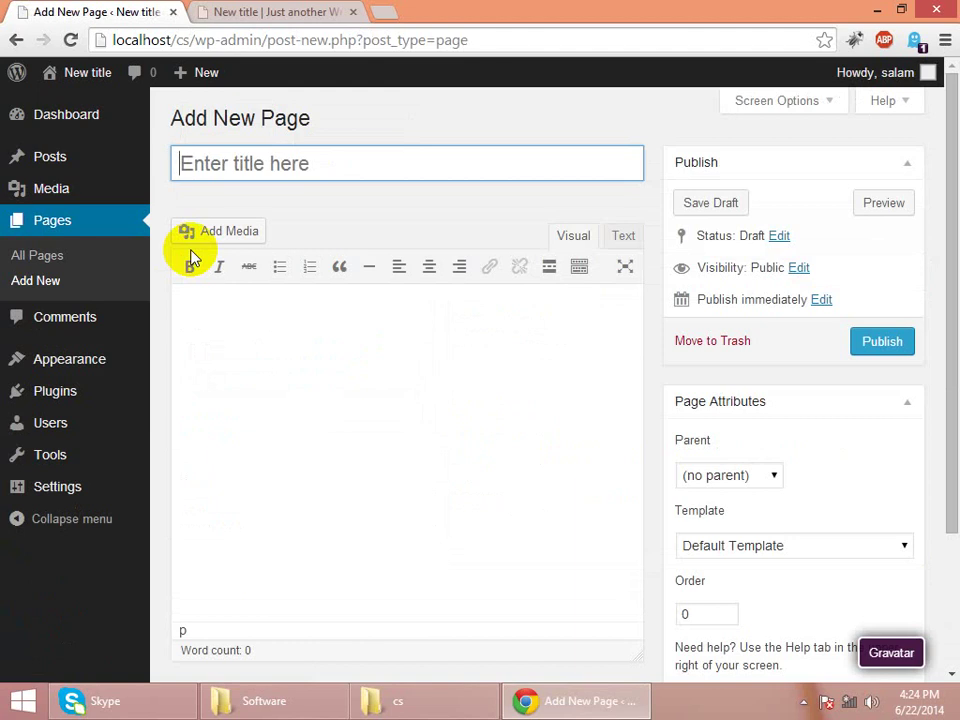
{"action": "type", "text": "Contact"}
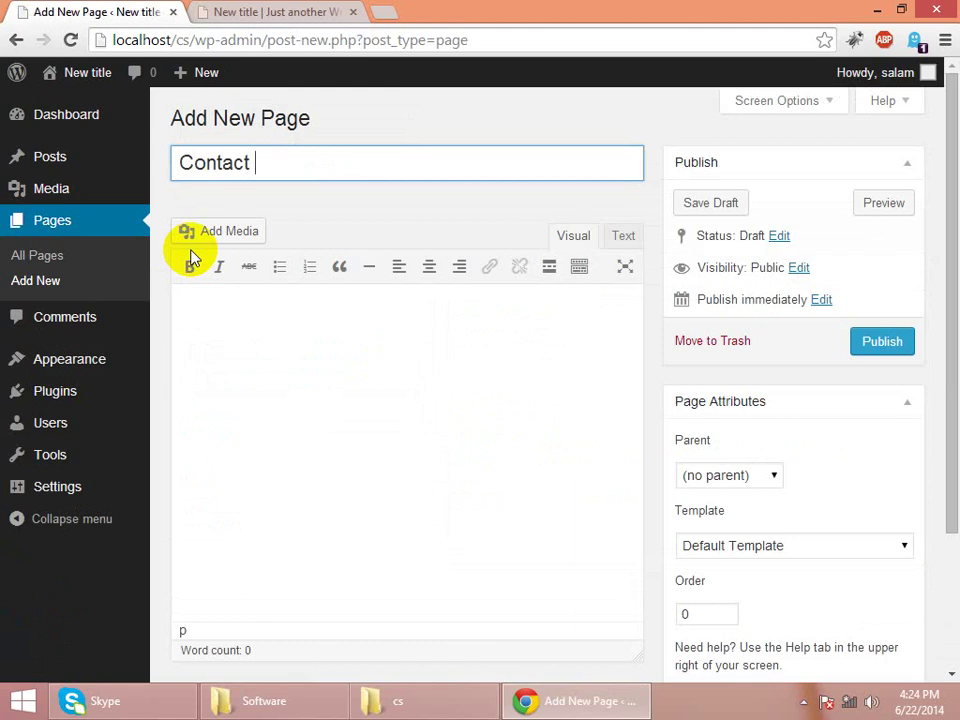
{"action": "type", "text": " us"}
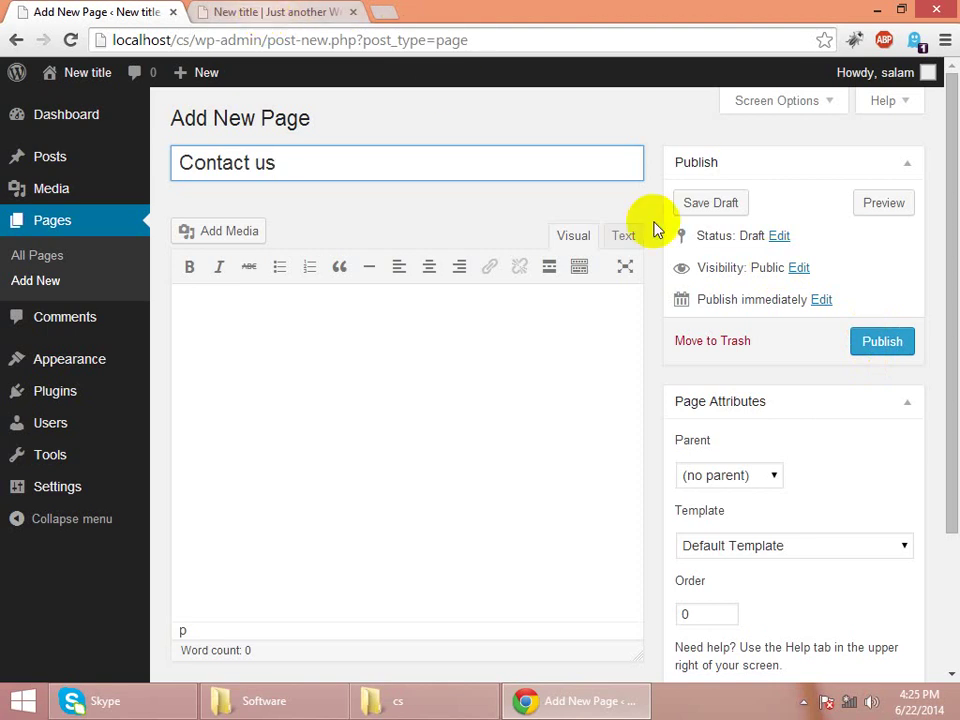
{"action": "left_click", "coordinate": [882, 344]}
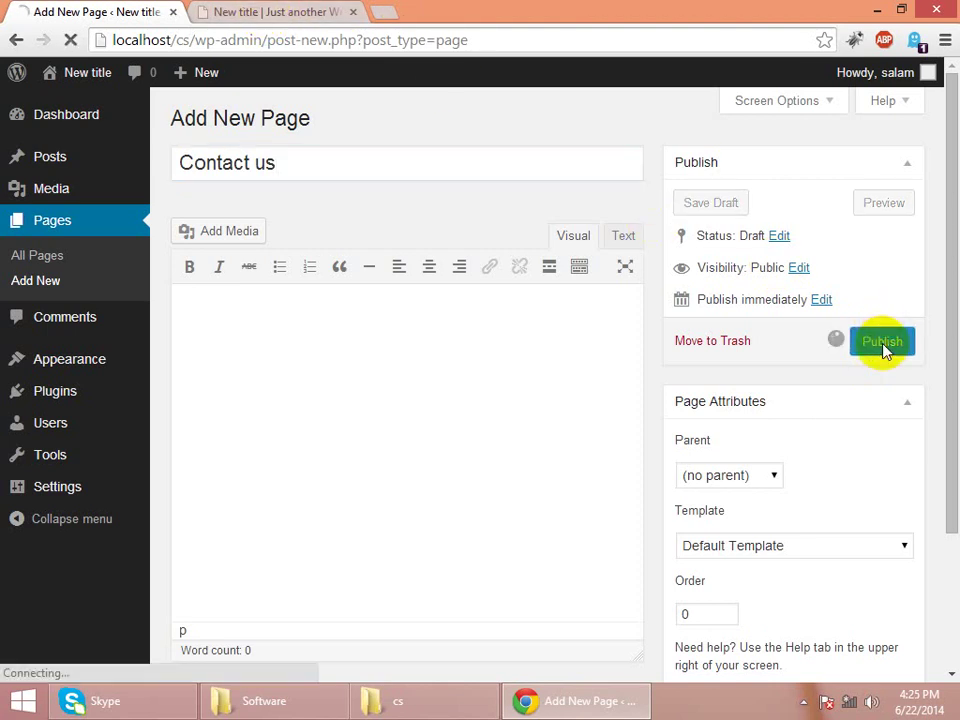
- Reload the live site, open CONTACT US from its nav bar, then return to the editor
{"action": "left_click", "coordinate": [261, 17]}
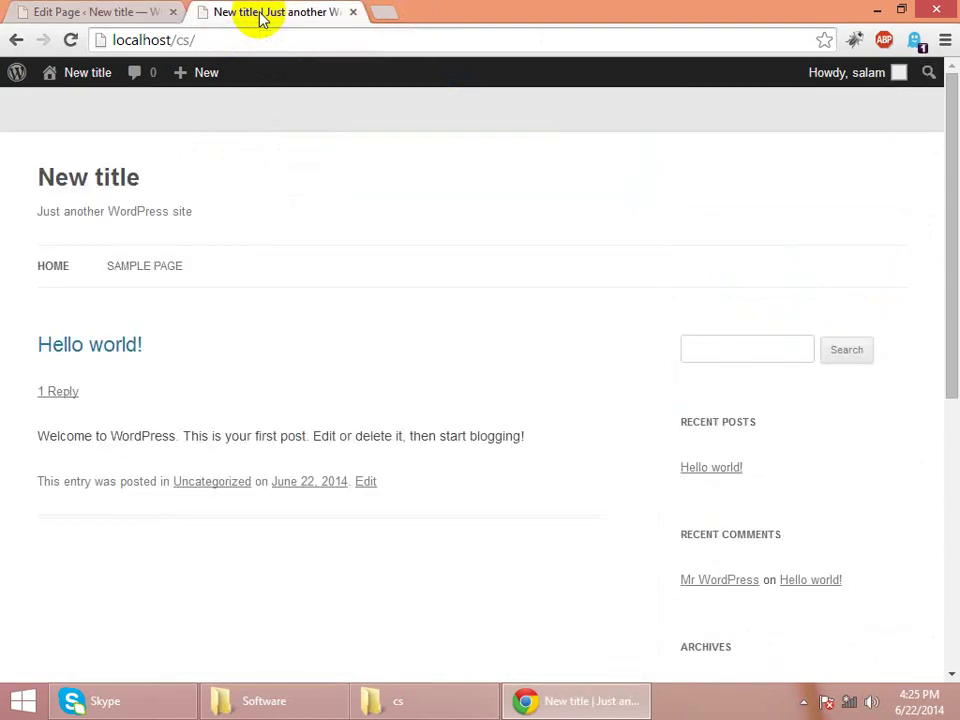
{"action": "key", "text": "F5"}
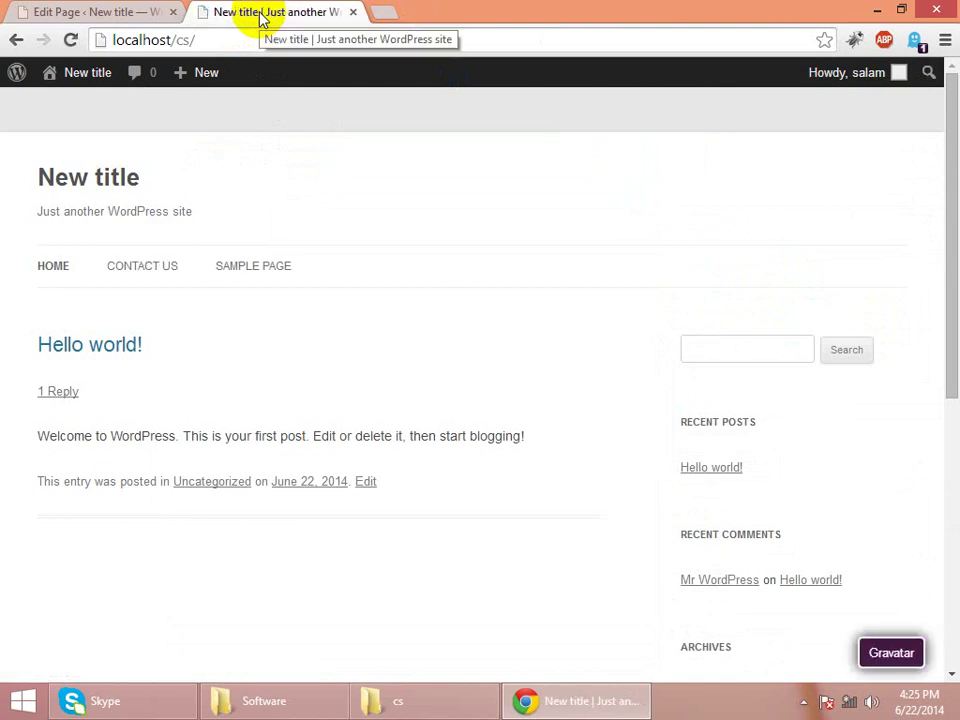
{"action": "left_click", "coordinate": [146, 266]}
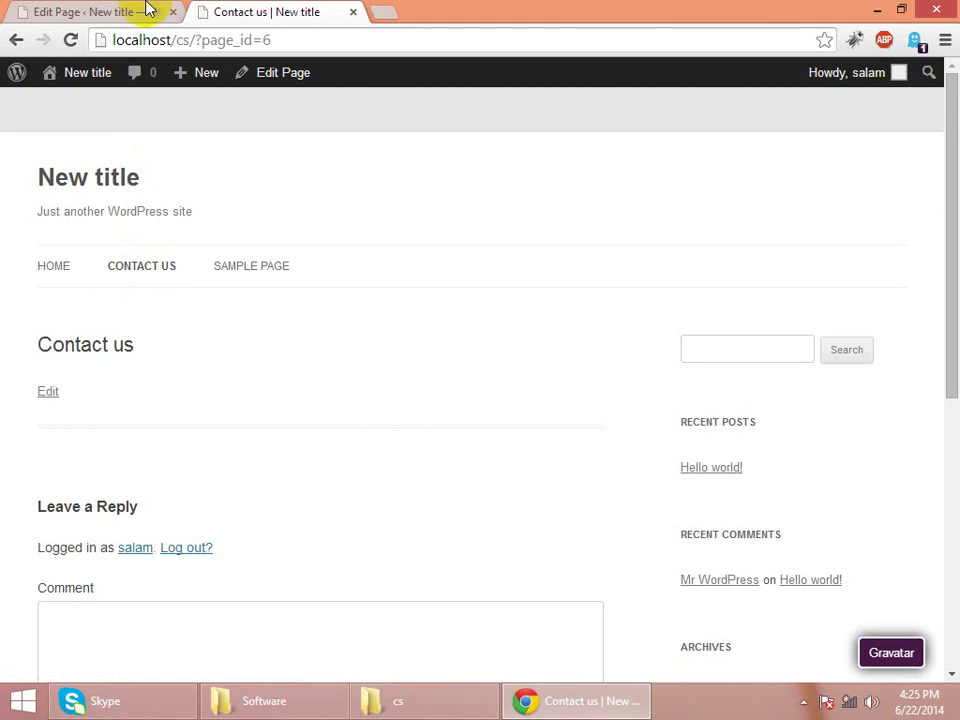
{"action": "left_click", "coordinate": [133, 10]}
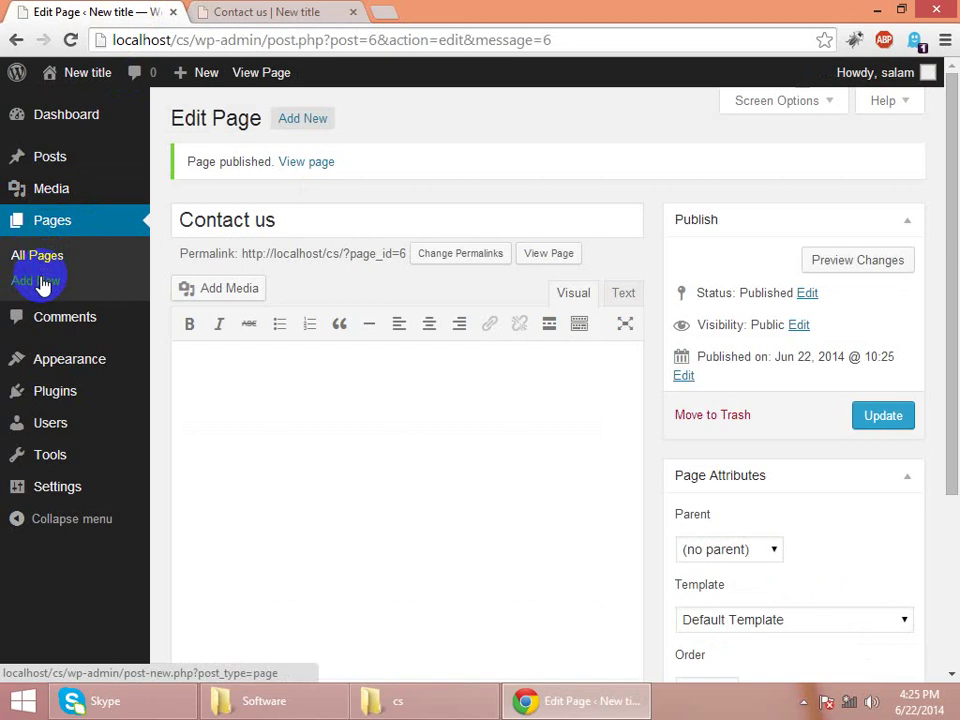
- Publish a new page titled 'Service'
{"action": "left_click_drag", "start_coordinate": [40, 285], "coordinate": [157, 145]}
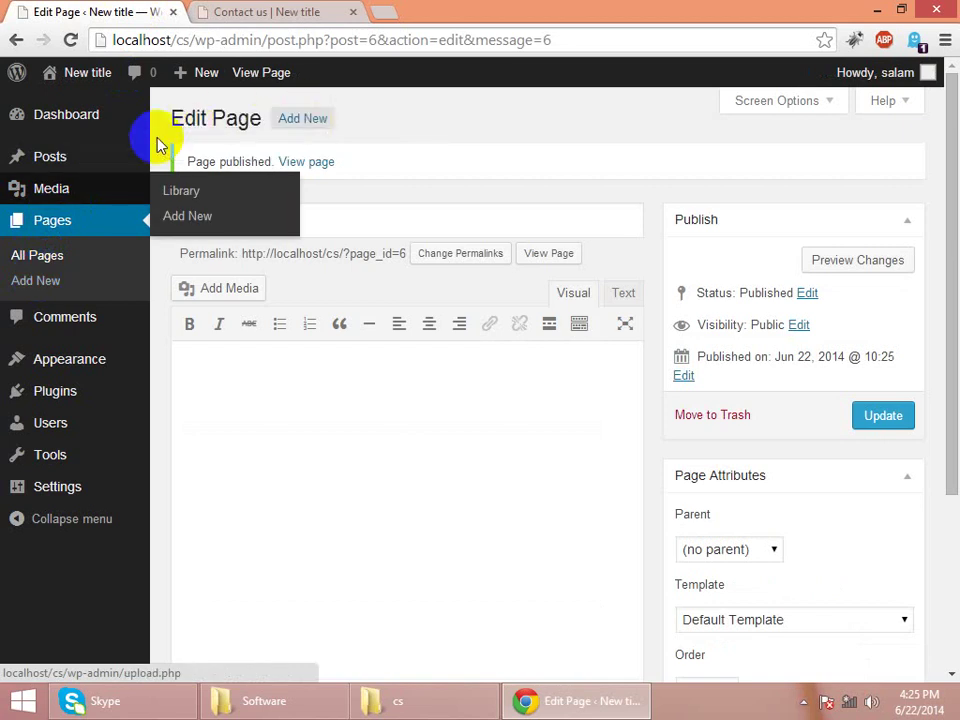
{"action": "left_click", "coordinate": [308, 121]}
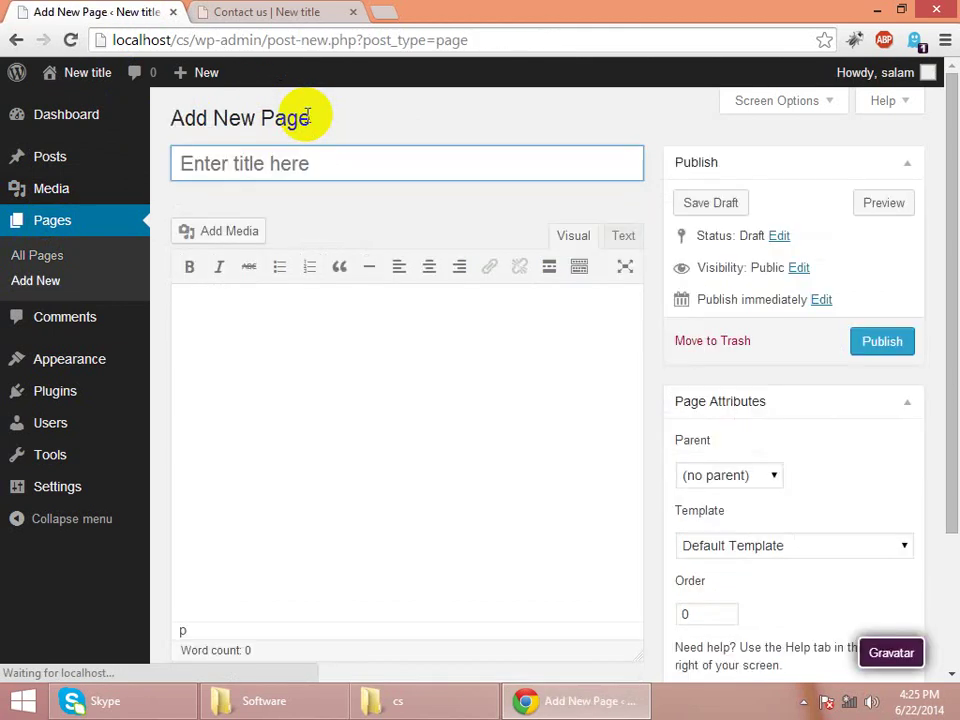
{"action": "left_click", "coordinate": [299, 168]}
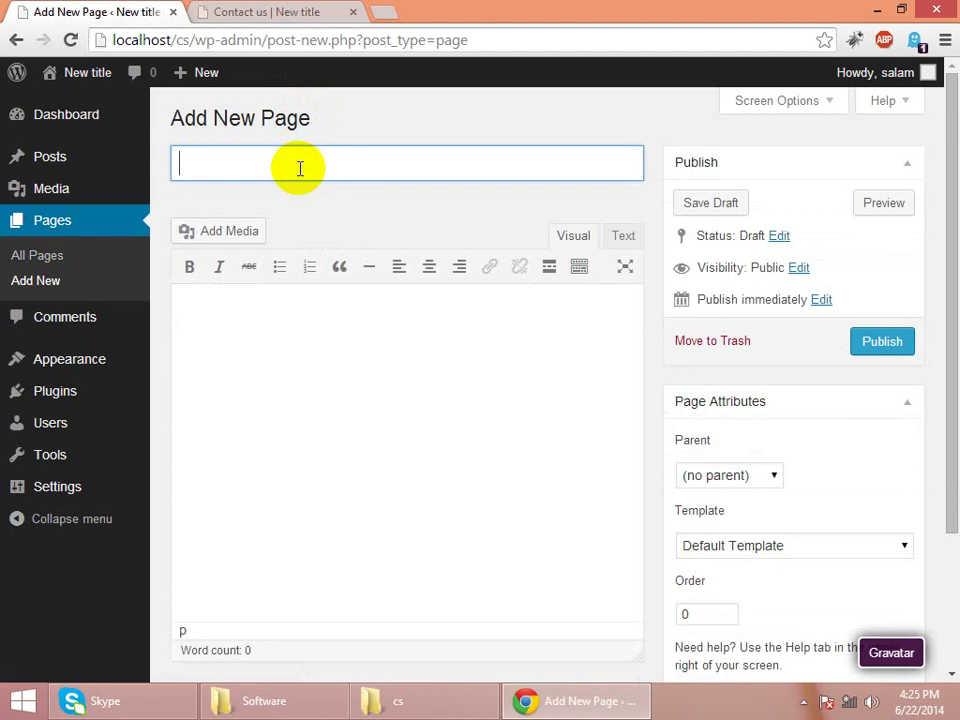
{"action": "type", "text": "Service"}
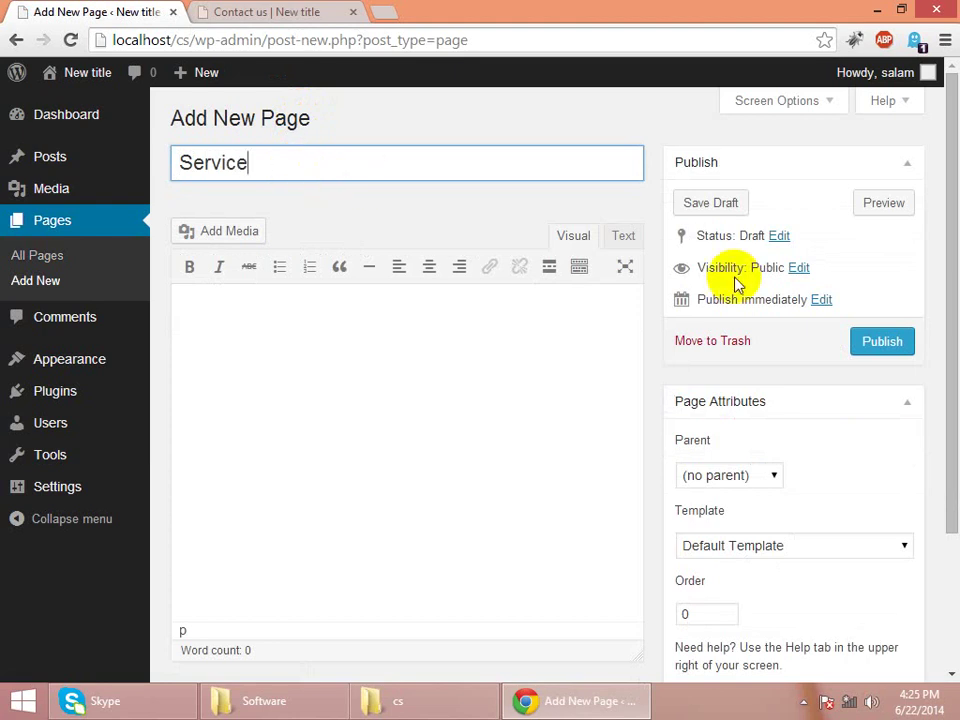
{"action": "left_click", "coordinate": [887, 344]}
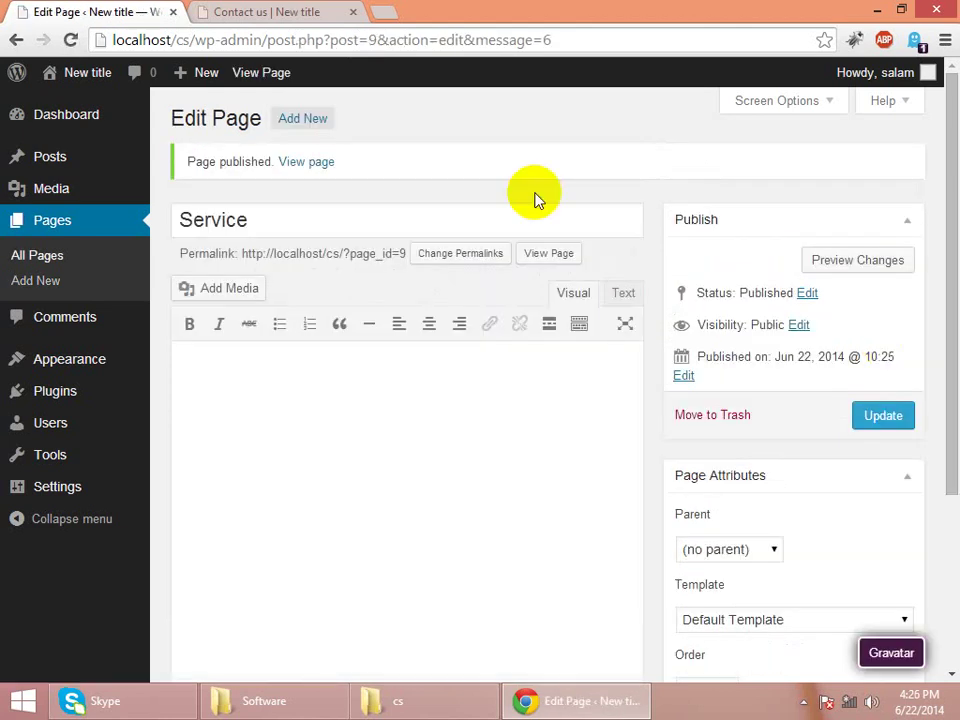
- Publish a new 'Login' page and reload the live site to see the new menu items
{"action": "left_click", "coordinate": [305, 119]}
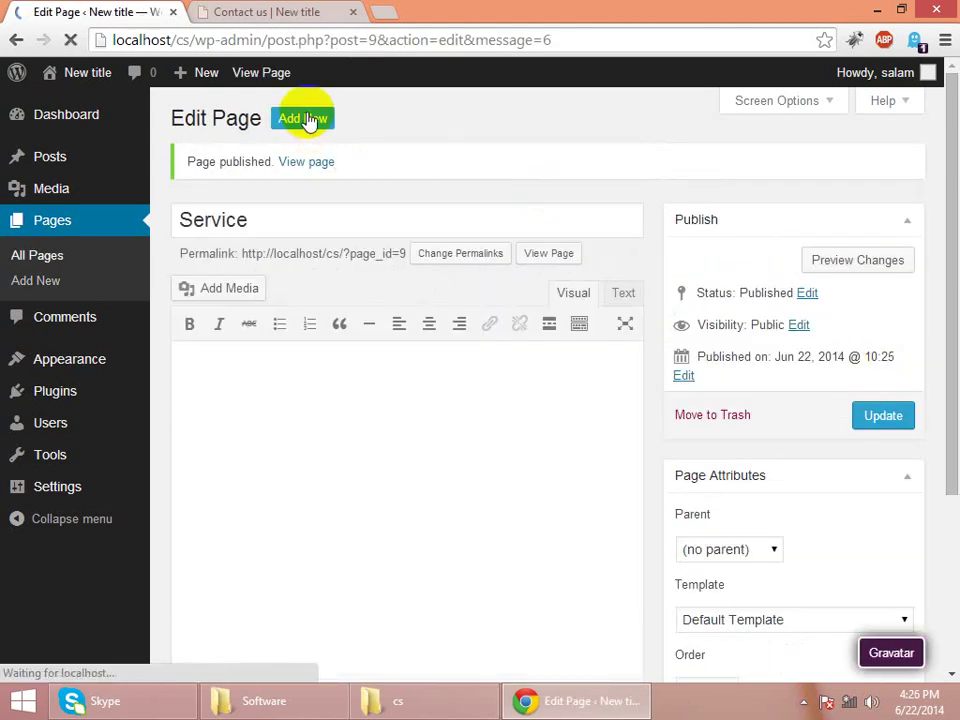
{"action": "left_click", "coordinate": [320, 160]}
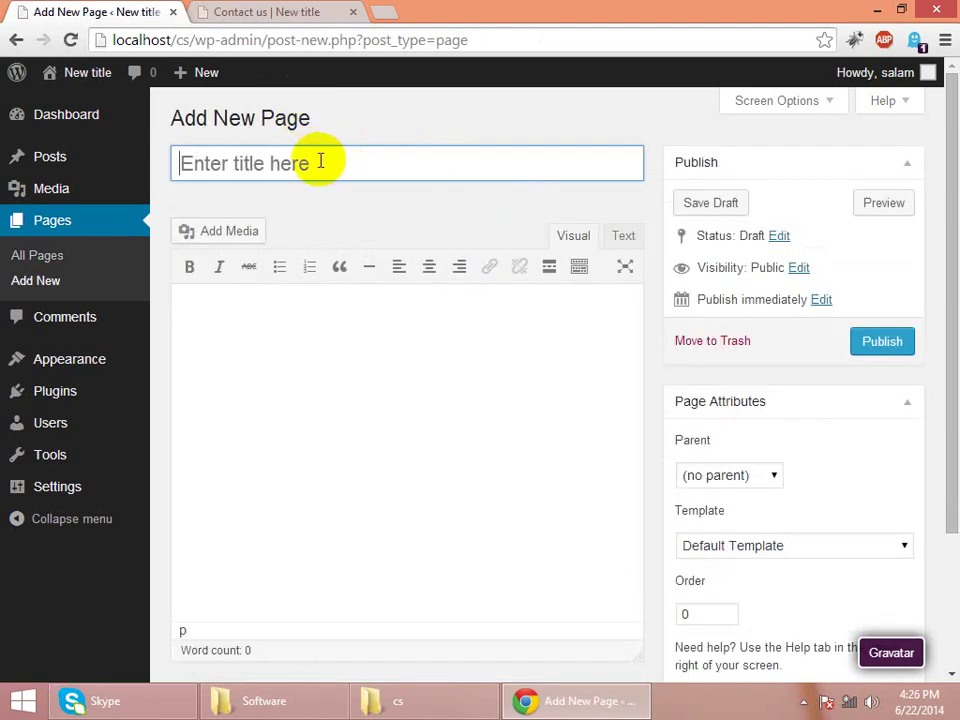
{"action": "type", "text": "Login"}
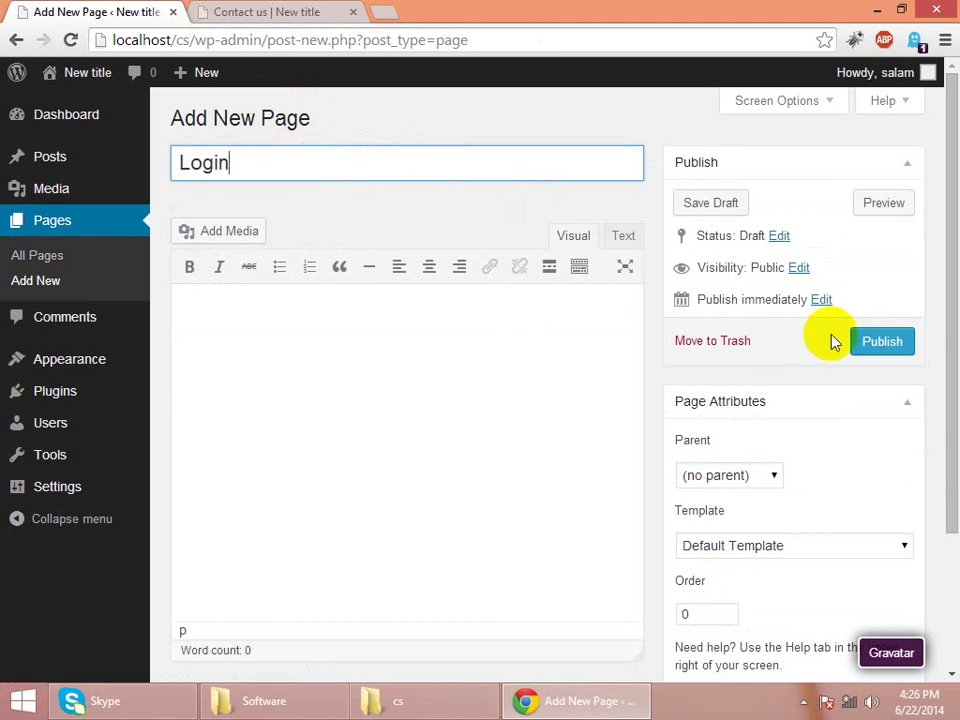
{"action": "left_click", "coordinate": [866, 344]}
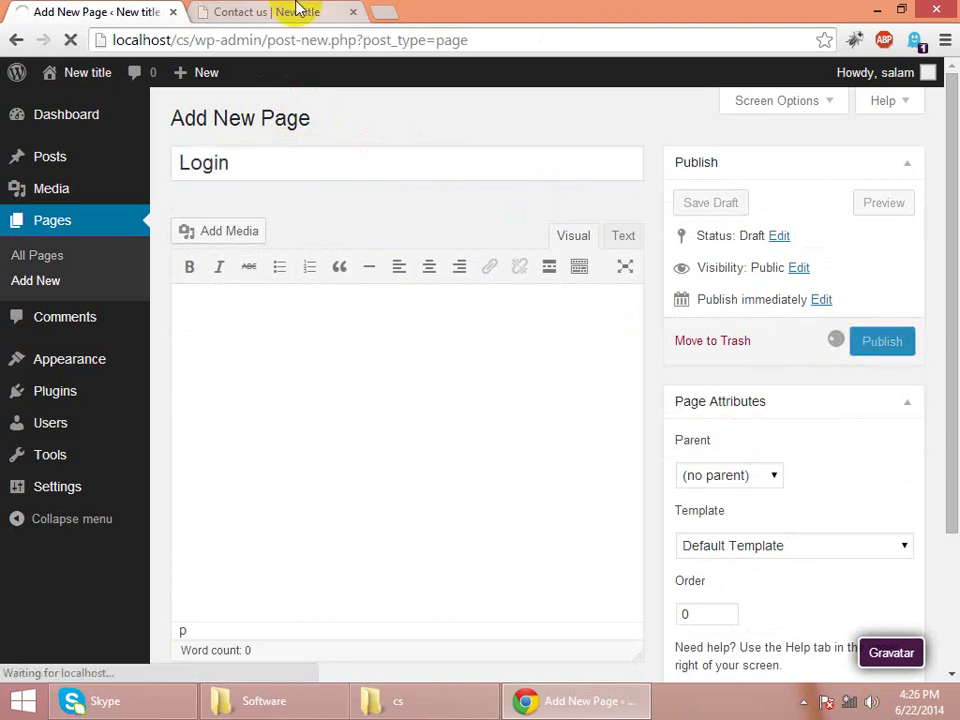
{"action": "left_click", "coordinate": [298, 11]}
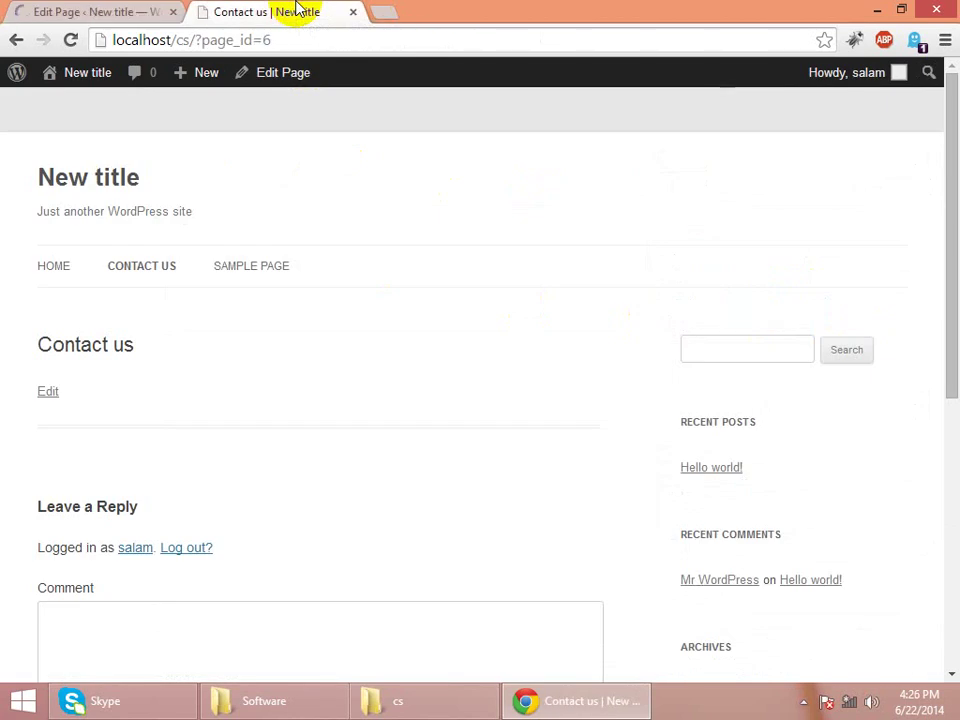
{"action": "key", "text": "F5"}
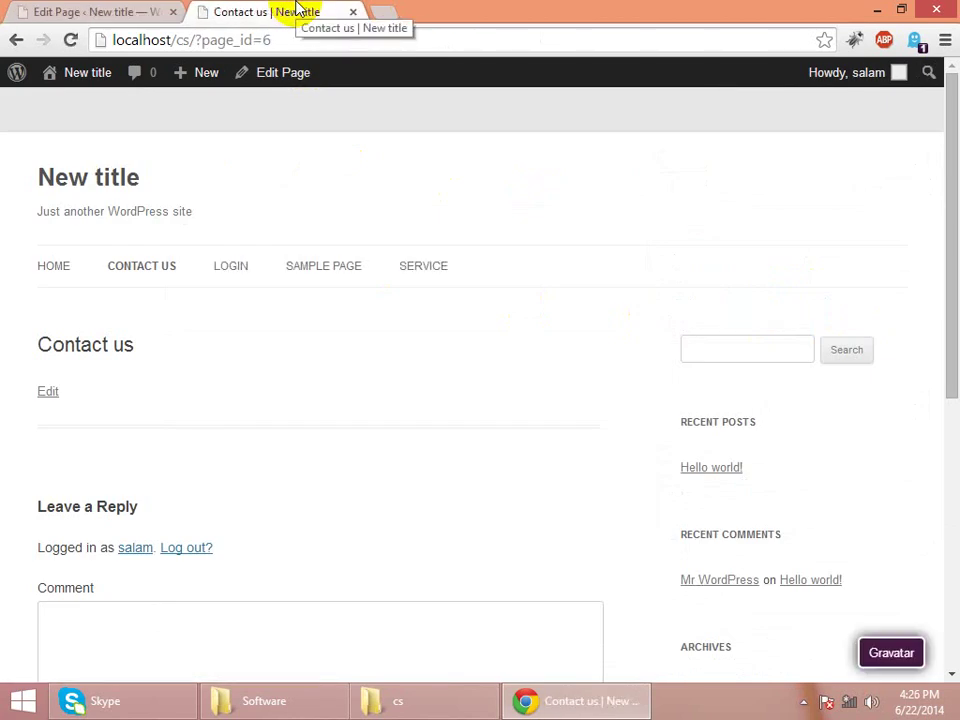
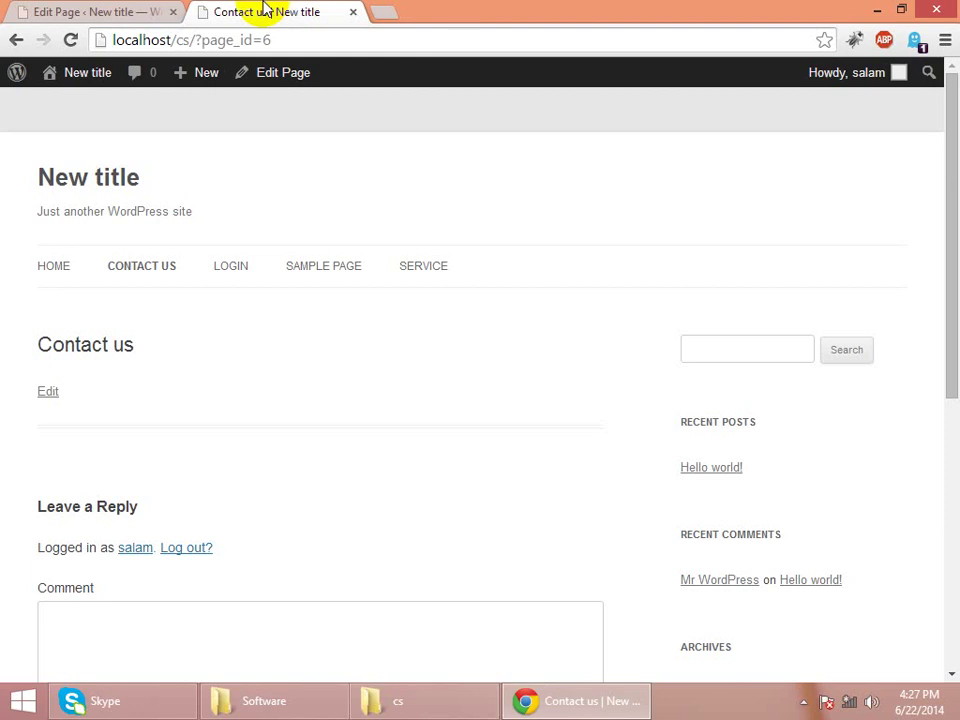
- Leave the Login page editor for All Posts and start a new blank post
{"action": "left_click", "coordinate": [26, 6]}
{"action": "mouse_move", "coordinate": [58, 156]}
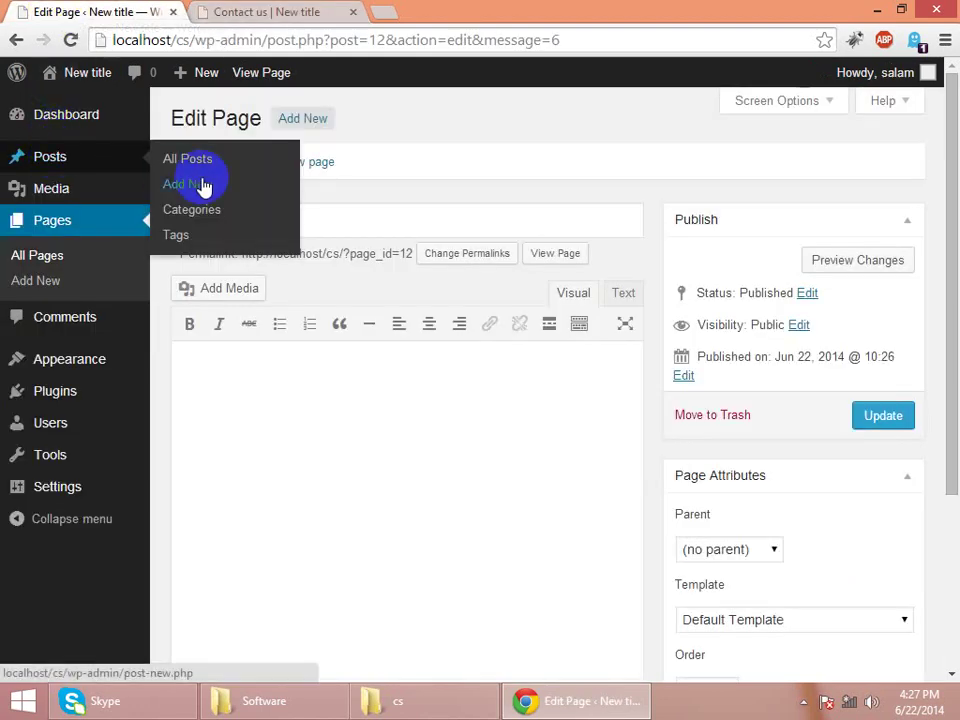
{"action": "left_click", "coordinate": [105, 160]}
{"action": "left_click", "coordinate": [107, 160]}
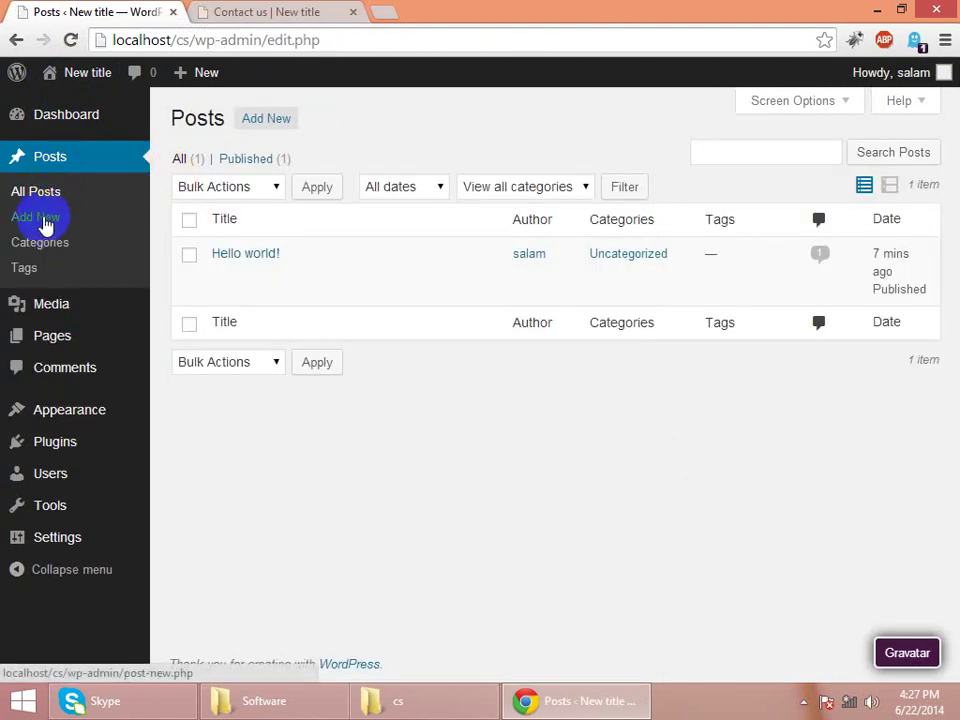
{"action": "left_click", "coordinate": [45, 227]}
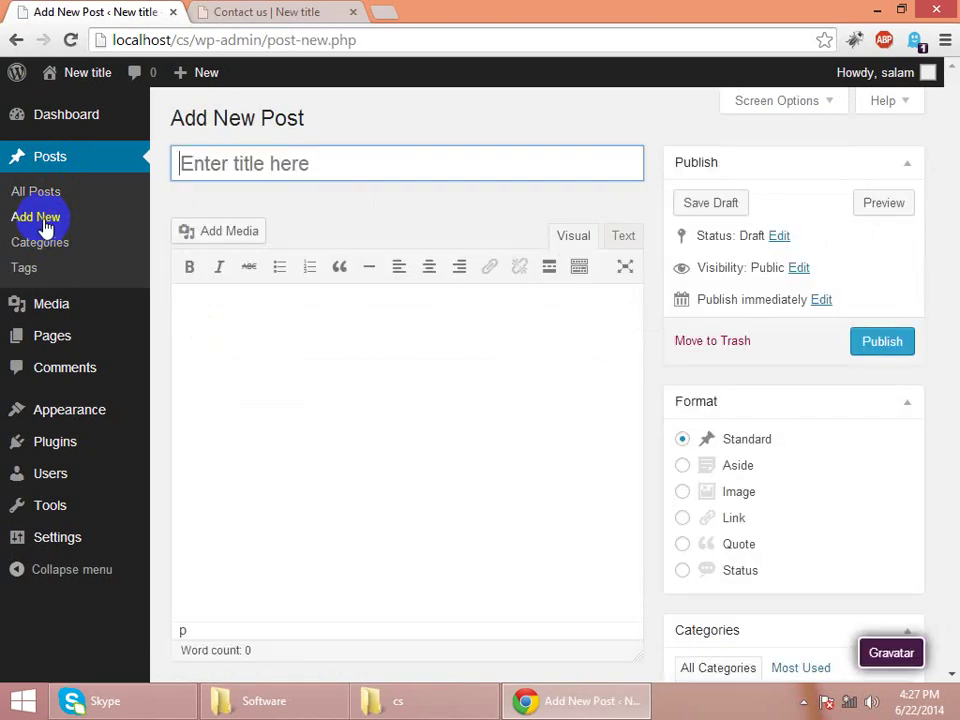
- Copy the Sample Page's first sentence and paste it as the title 'This is an example page. It's'
{"action": "left_click", "coordinate": [274, 11]}
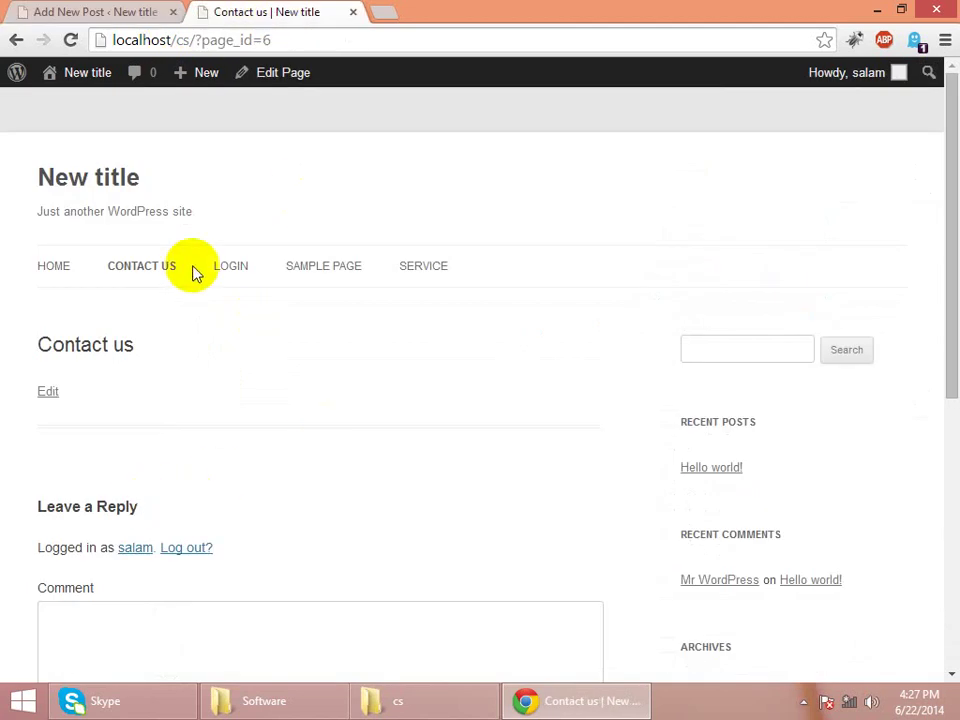
{"action": "left_click", "coordinate": [350, 272]}
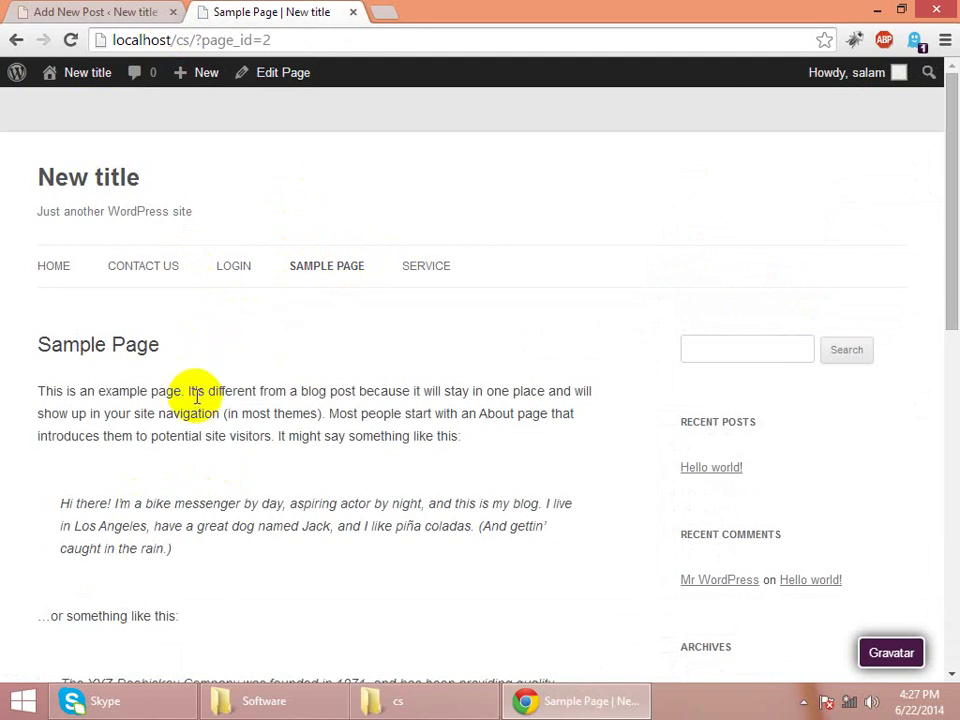
{"action": "left_click", "coordinate": [199, 390]}
{"action": "left_click_drag", "start_coordinate": [199, 390], "coordinate": [3, 392]}
{"action": "key", "text": "ctrl+c"}
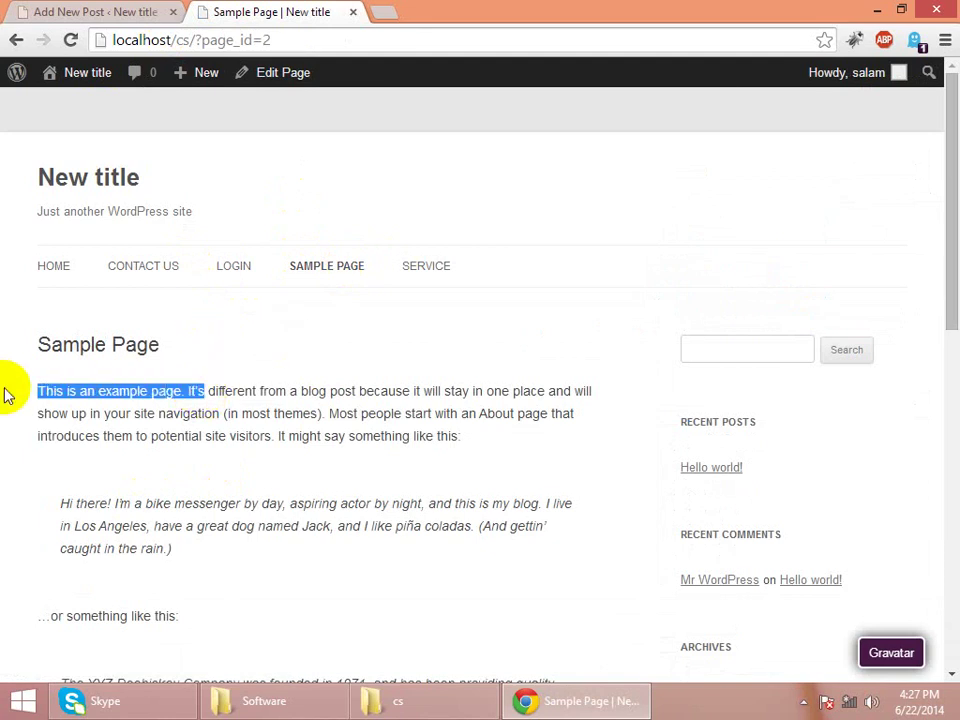
{"action": "left_click", "coordinate": [65, 14]}
{"action": "key", "text": "ctrl+v"}
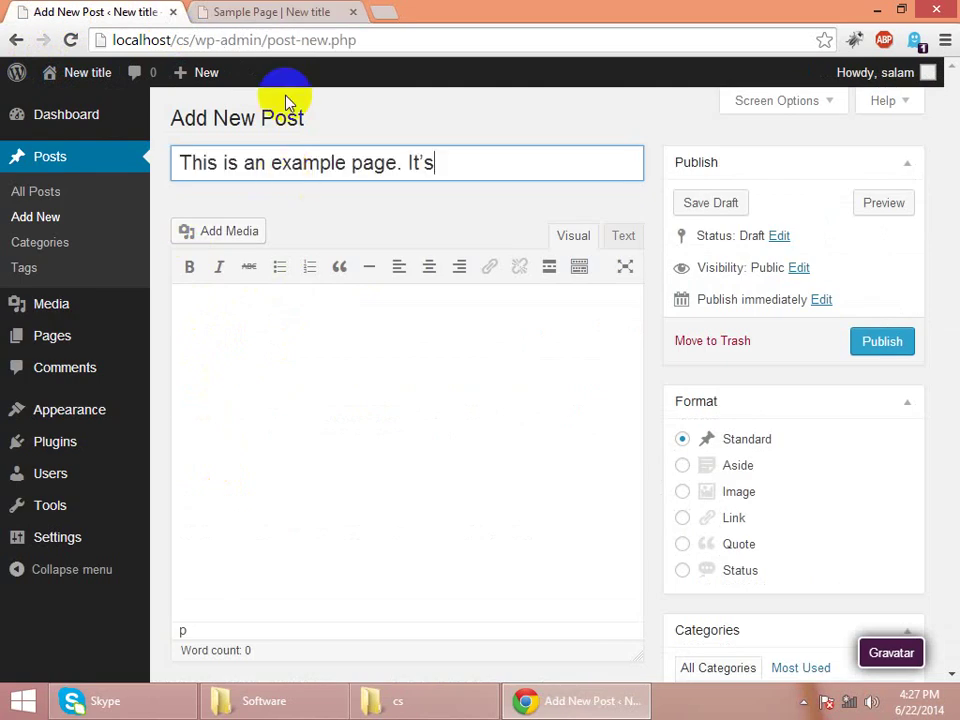
- Paste the Sample Page's first paragraph twice into the body and publish the post
{"action": "left_click", "coordinate": [296, 16]}
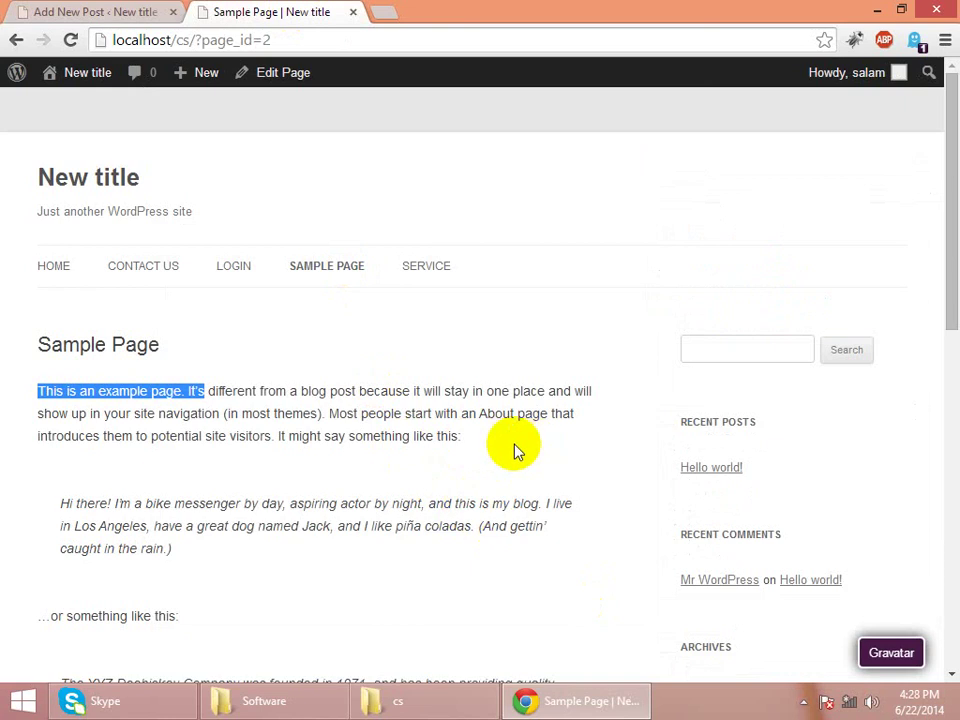
{"action": "left_click_drag", "start_coordinate": [478, 445], "coordinate": [18, 401]}
{"action": "left_click", "coordinate": [17, 398]}
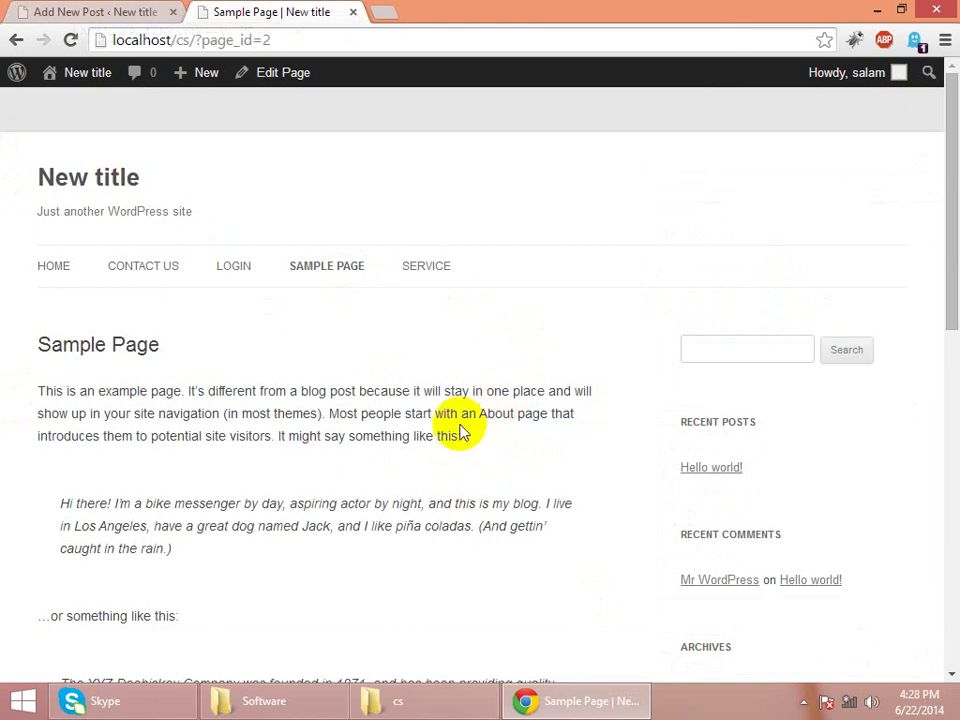
{"action": "left_click_drag", "start_coordinate": [460, 437], "coordinate": [18, 402]}
{"action": "key", "text": "ctrl+c"}
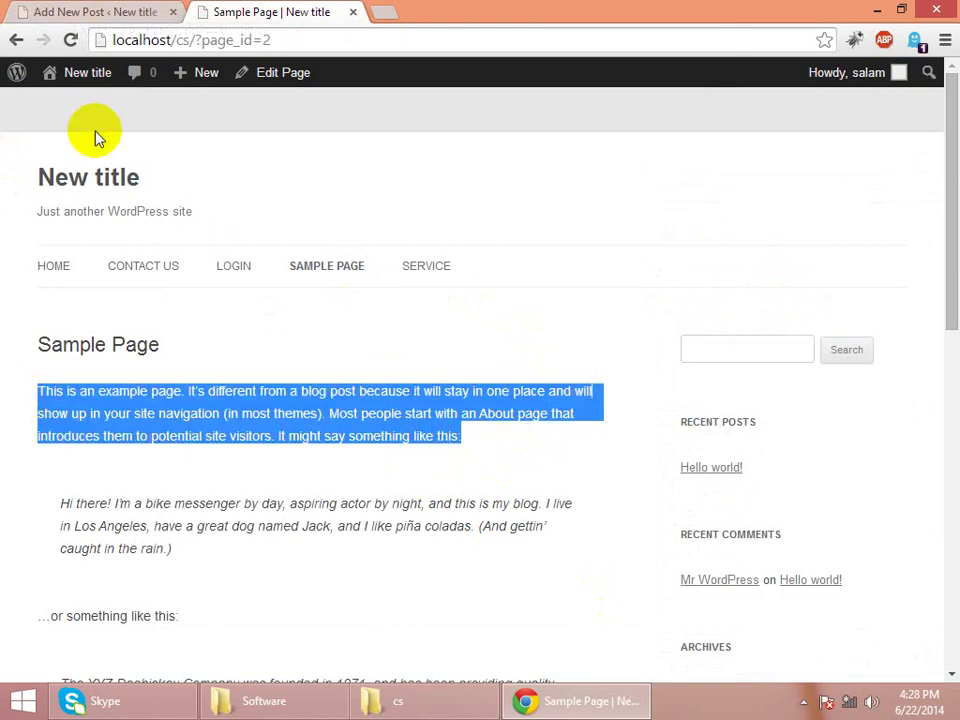
{"action": "left_click", "coordinate": [92, 18]}
{"action": "left_click", "coordinate": [272, 340]}
{"action": "key", "text": "ctrl+v"}
{"action": "key", "text": "ctrl+v"}
{"action": "key", "text": "ctrl+v"}
{"action": "key", "text": "ctrl+v"}
{"action": "key", "text": "ctrl+v"}
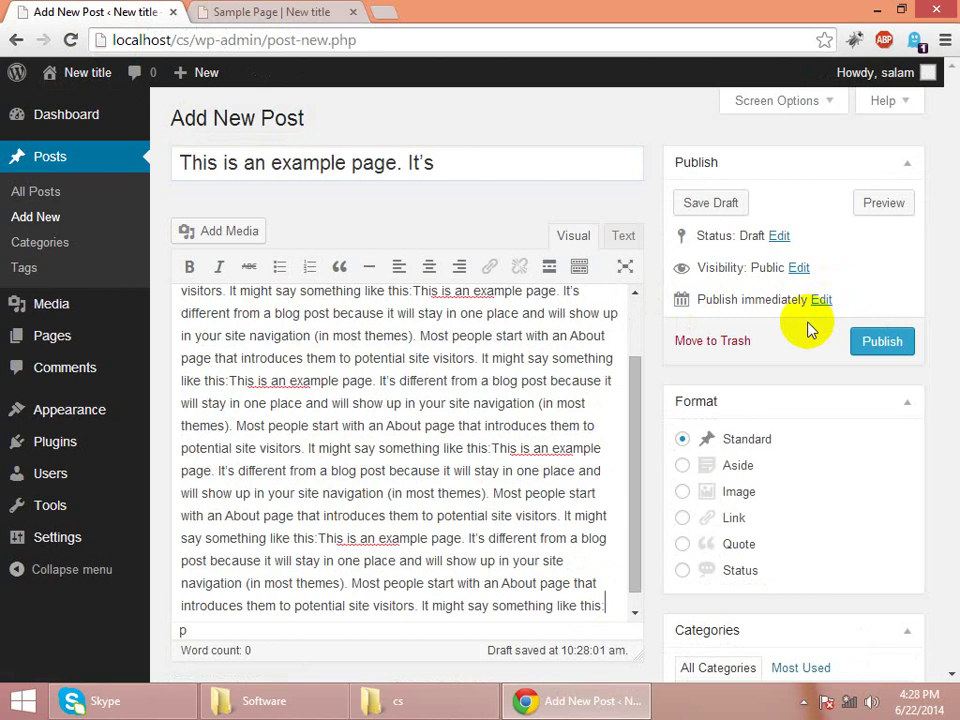
{"action": "key", "text": "ctrl+v"}
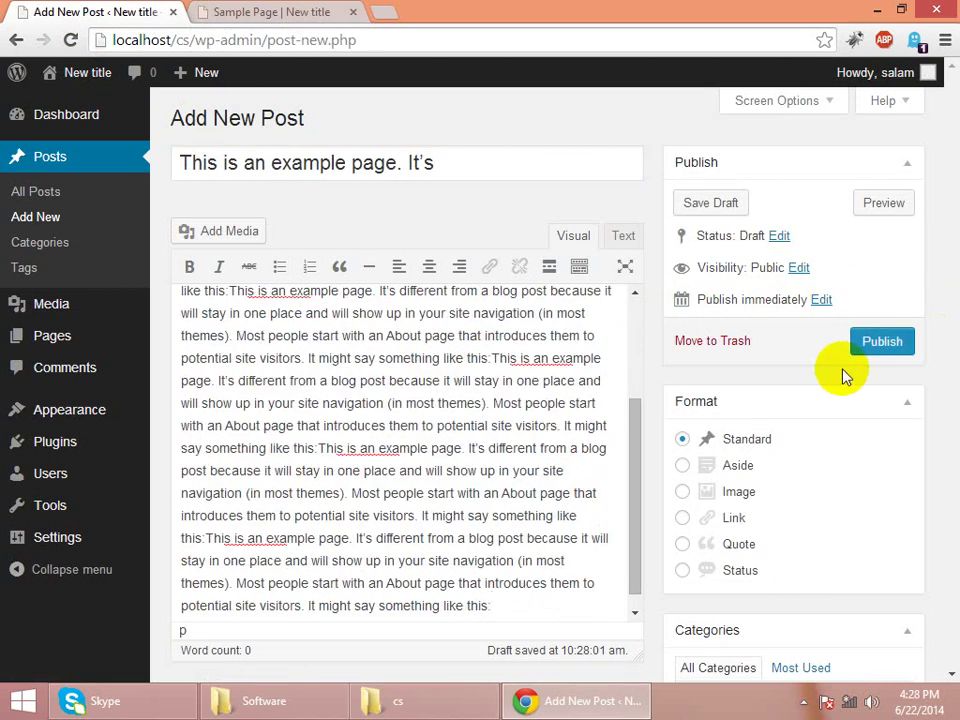
{"action": "left_click", "coordinate": [880, 342]}
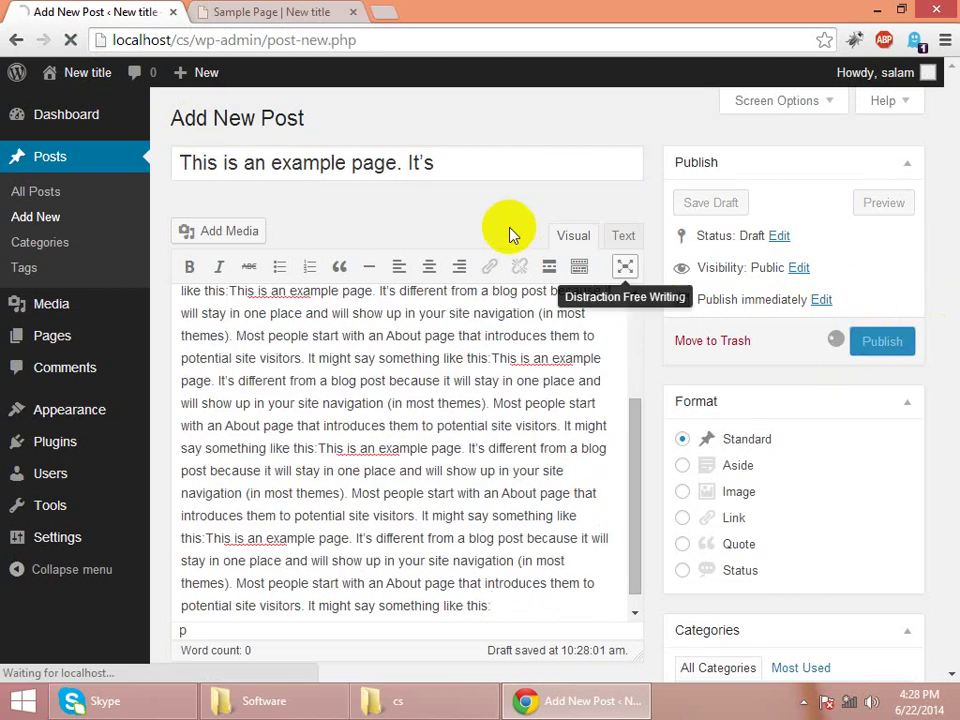
- Reload the live site and confirm the new post on the home page, then return to the editor
{"action": "left_click", "coordinate": [276, 12]}
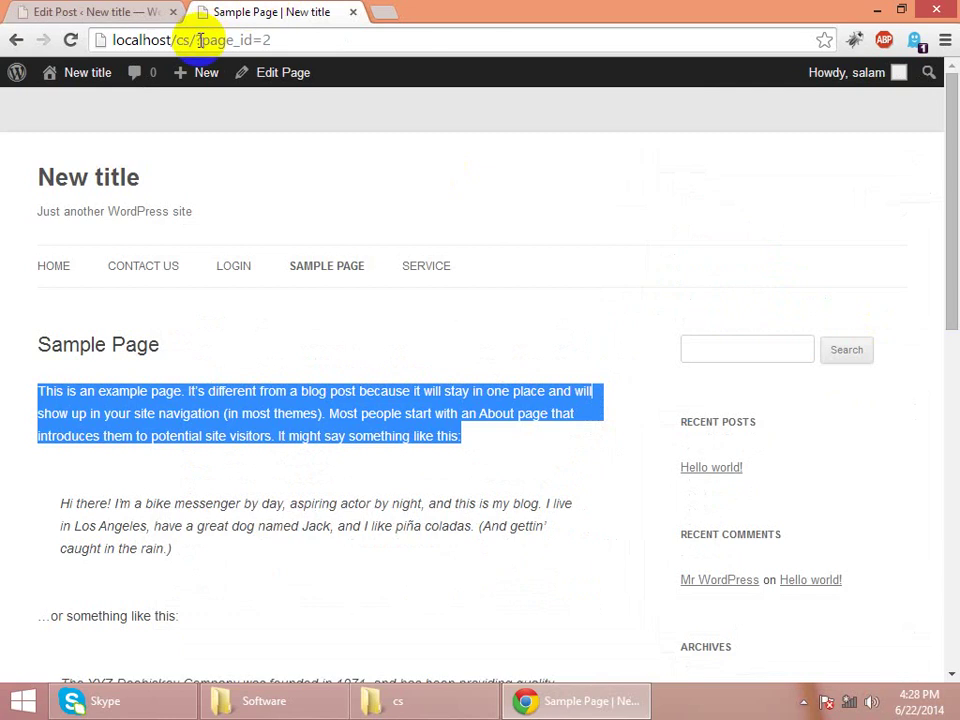
{"action": "key", "text": "F5"}
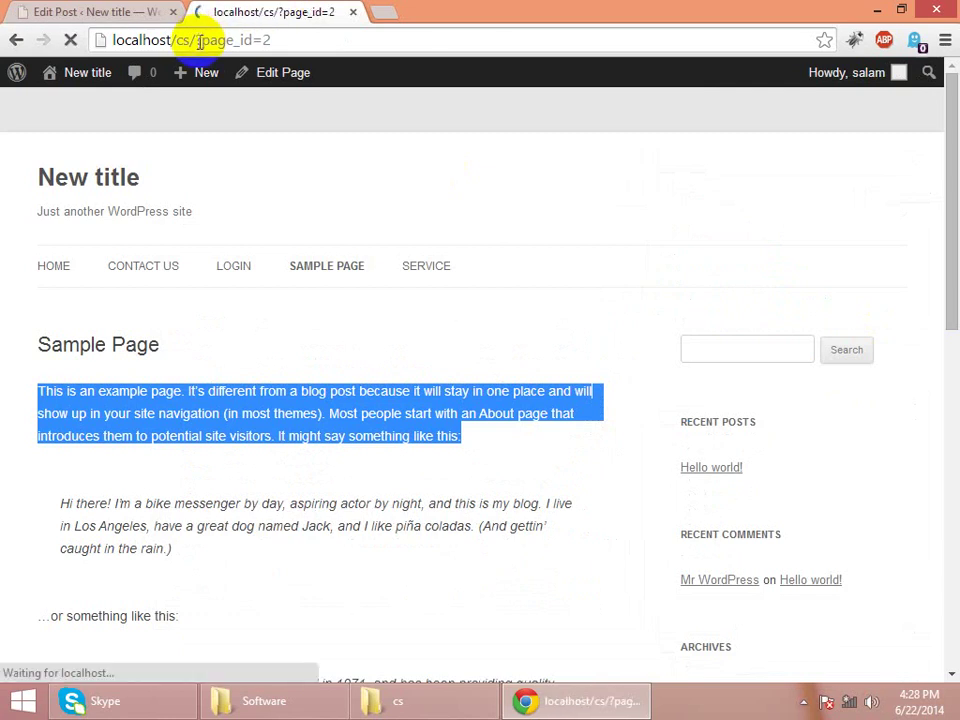
{"action": "left_click", "coordinate": [64, 266]}
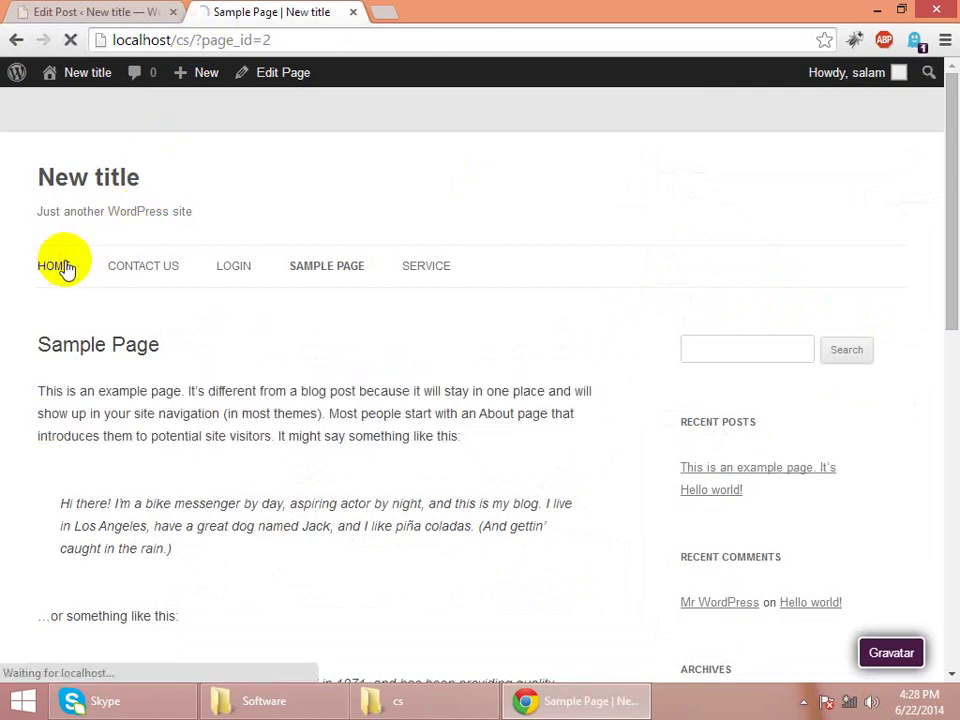
{"action": "scroll", "coordinate": [65, 269], "scroll_direction": "down", "scroll_amount": 8}
{"action": "scroll", "coordinate": [65, 268], "scroll_direction": "up", "scroll_amount": 10}
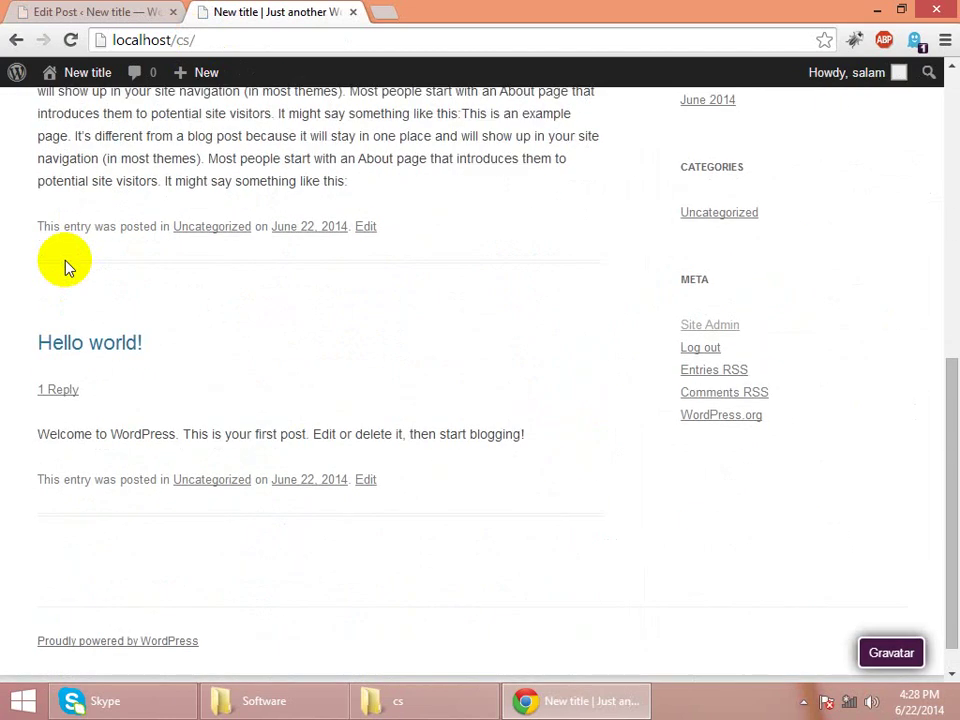
{"action": "left_click", "coordinate": [50, 11]}
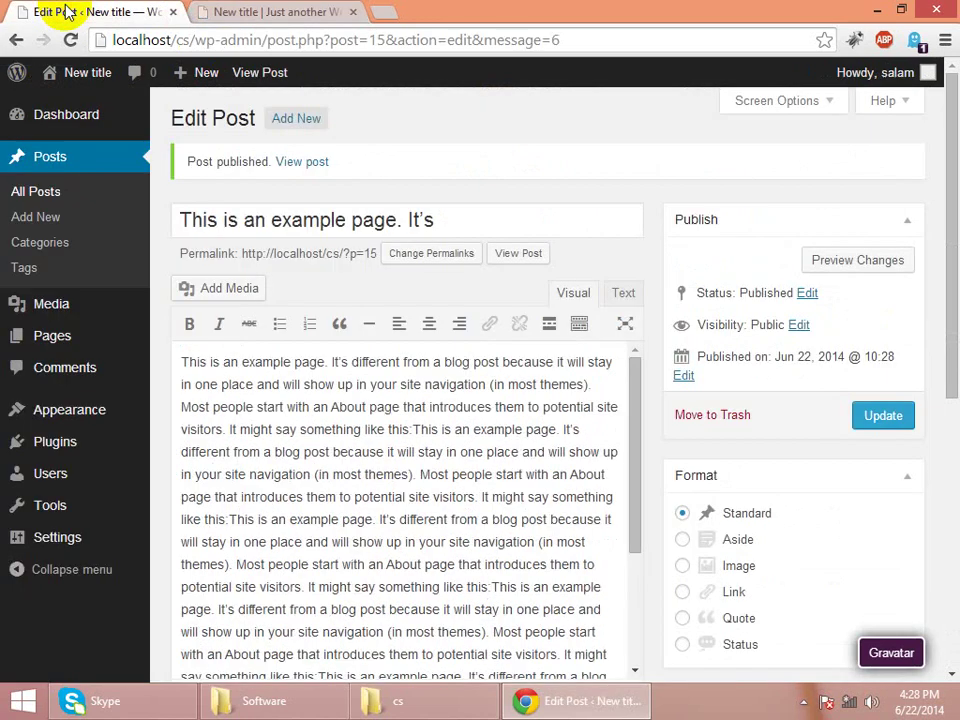
- Create a second post with the sample paragraphs, titled 'Most people start with an About page', and publish it
{"action": "left_click", "coordinate": [281, 124]}
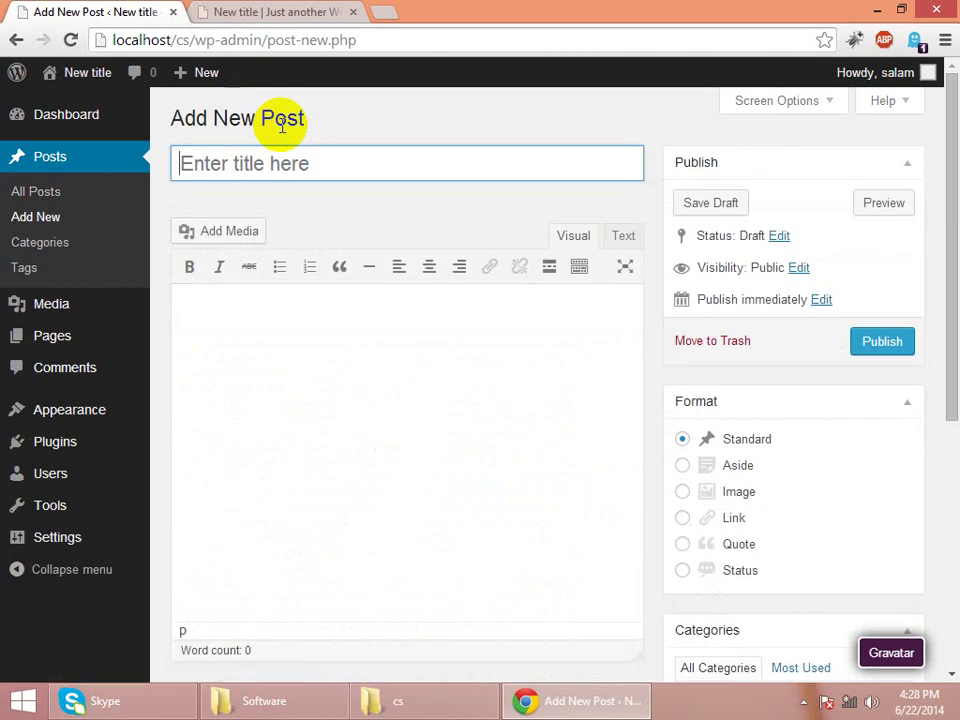
{"action": "left_click", "coordinate": [306, 388]}
{"action": "key", "text": "ctrl+v"}
{"action": "key", "text": "ctrl+v"}
{"action": "key", "text": "ctrl+v"}
{"action": "key", "text": "ctrl+v"}
{"action": "left_click_drag", "start_coordinate": [403, 334], "coordinate": [167, 338]}
{"action": "key", "text": "ctrl+c"}
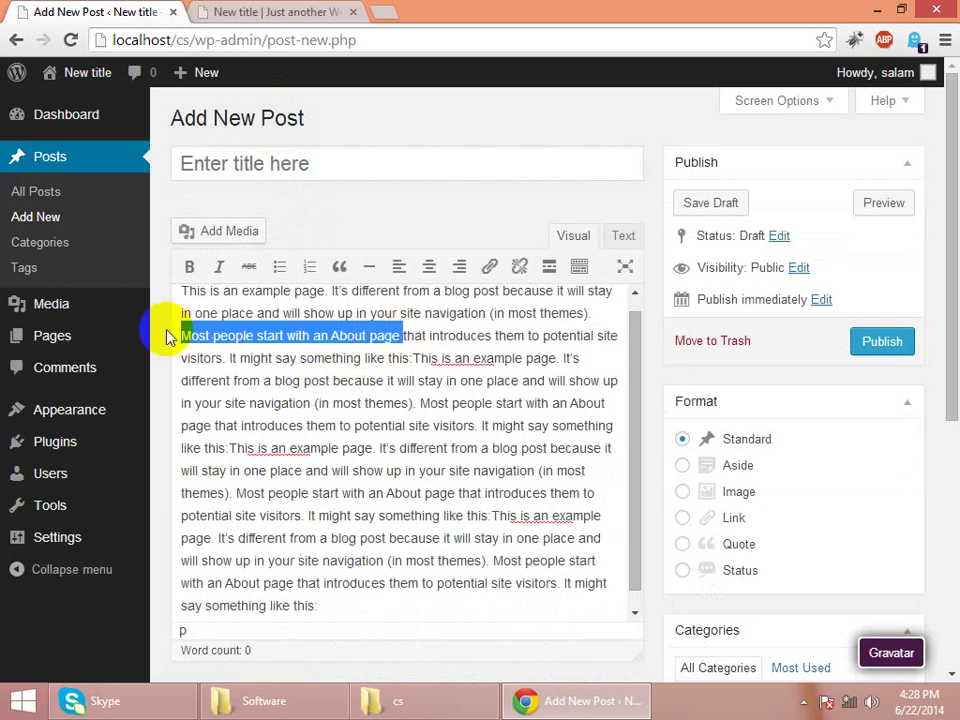
{"action": "left_click", "coordinate": [318, 169]}
{"action": "key", "text": "ctrl+v"}
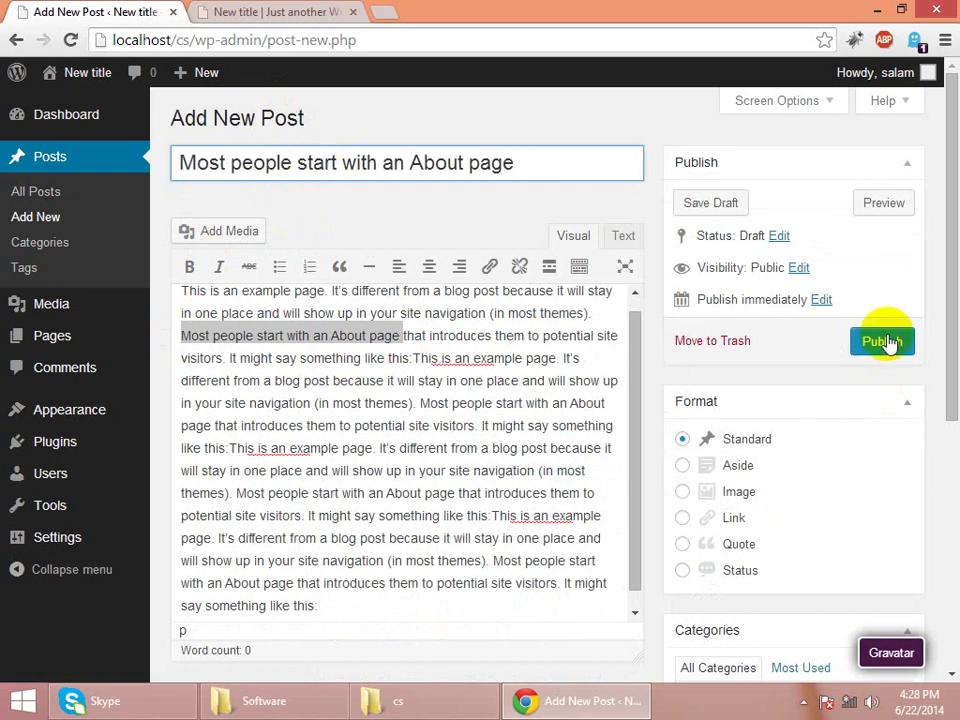
{"action": "left_click", "coordinate": [886, 342]}
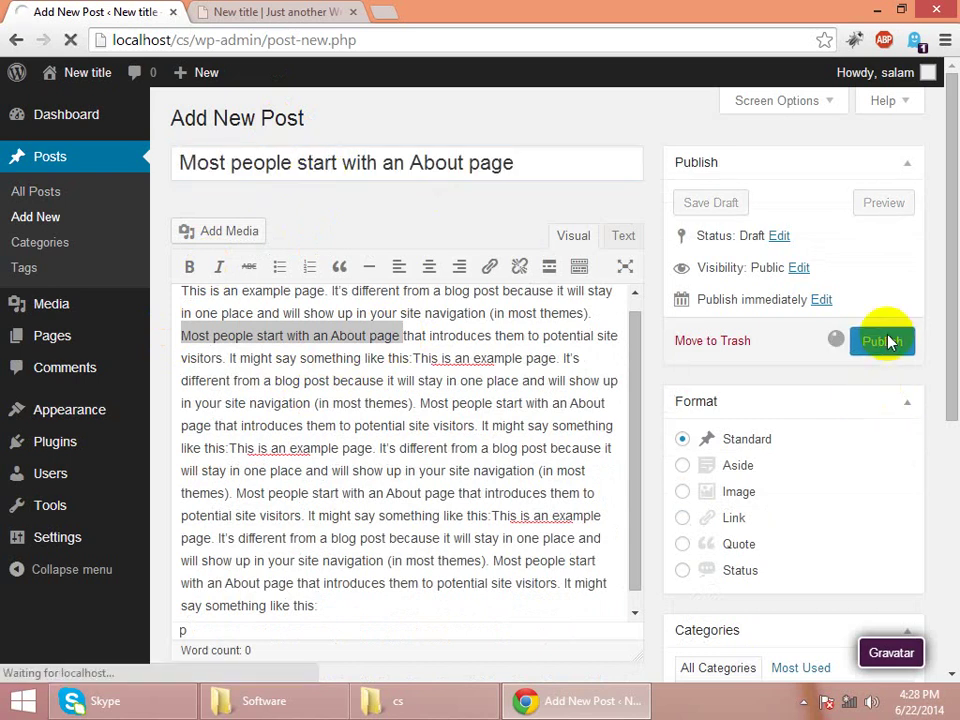
{"action": "left_click", "coordinate": [328, 18]}
{"action": "key", "text": "F5"}
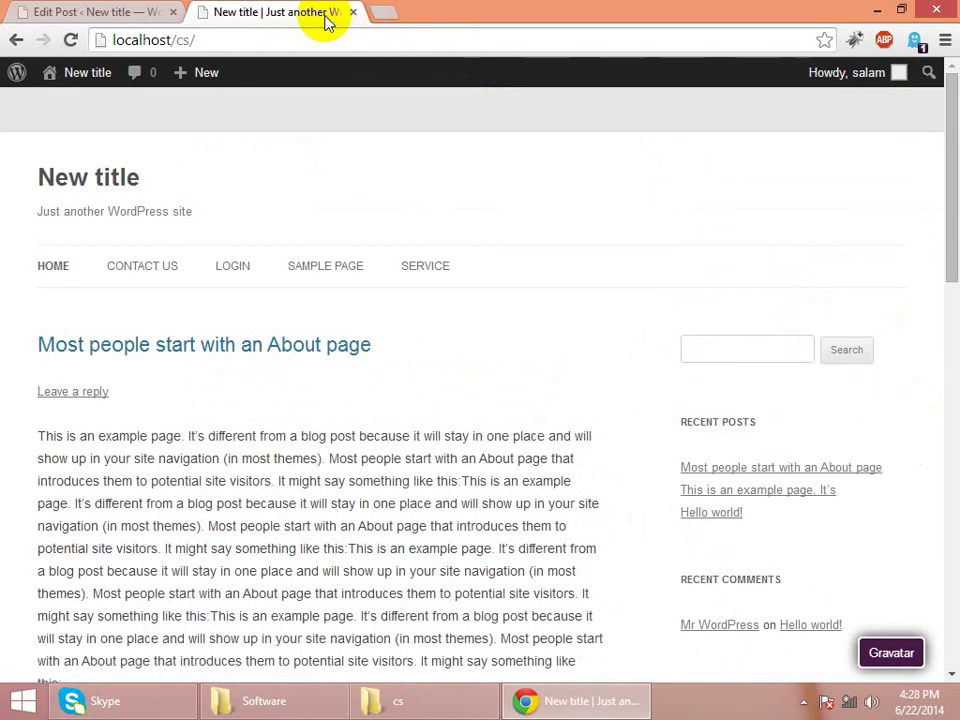
{"action": "key", "text": "Down"}
{"action": "key", "text": "Down"}
{"action": "key", "text": "Down"}
{"action": "key", "text": "Down"}
{"action": "key", "text": "Down"}
{"action": "key", "text": "Down"}
{"action": "key", "text": "Down"}
{"action": "key", "text": "Down"}
{"action": "key", "text": "Down"}
{"action": "key", "text": "Down"}
{"action": "key", "text": "Down"}
{"action": "key", "text": "Down"}
{"action": "key", "text": "Down"}
{"action": "key", "text": "Down"}
{"action": "key", "text": "Down"}
{"action": "key", "text": "Down"}
{"action": "key", "text": "Down"}
{"action": "key", "text": "Down"}
{"action": "key", "text": "Down"}
{"action": "key", "text": "Down"}
{"action": "key", "text": "Down"}
{"action": "key", "text": "Down"}
{"action": "key", "text": "Down"}
{"action": "key", "text": "Down"}
{"action": "key", "text": "Up"}
{"action": "key", "text": "Up"}
{"action": "key", "text": "Up"}
{"action": "key", "text": "Up"}
{"action": "key", "text": "Up"}
{"action": "key", "text": "Up"}
{"action": "key", "text": "Up"}
{"action": "key", "text": "Up"}
{"action": "key", "text": "Up"}
{"action": "key", "text": "Up"}
{"action": "key", "text": "Up"}
{"action": "key", "text": "Up"}
{"action": "key", "text": "Up"}
{"action": "key", "text": "Up"}
{"action": "key", "text": "Up"}
{"action": "key", "text": "Up"}
{"action": "key", "text": "Up"}
{"action": "key", "text": "Up"}
{"action": "key", "text": "Up"}
{"action": "key", "text": "Up"}
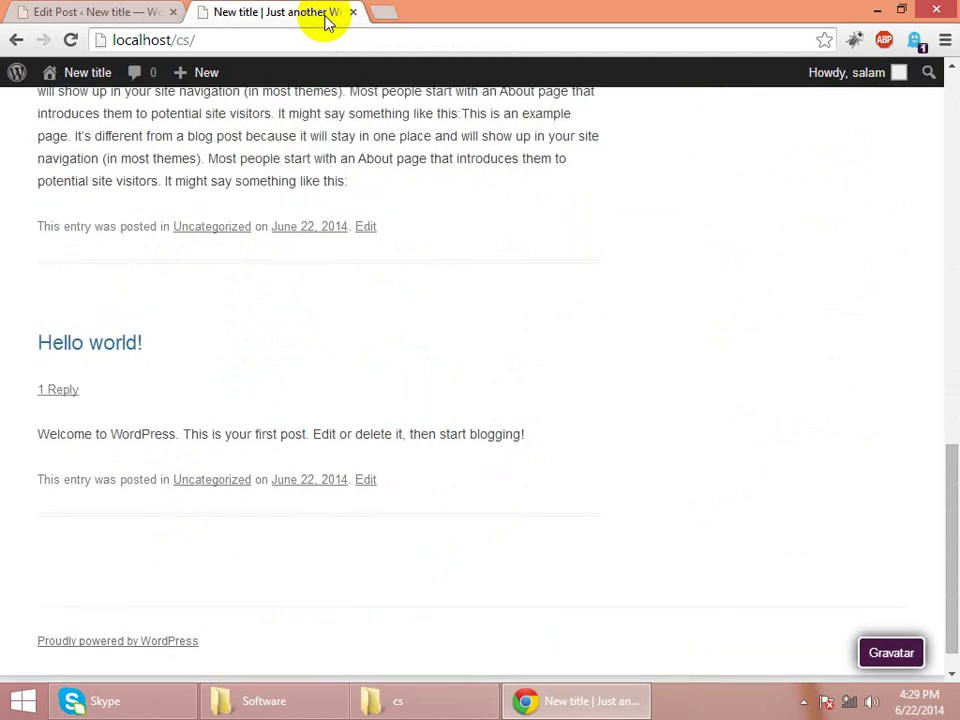
{"action": "key", "text": "Up"}
{"action": "key", "text": "Up"}
{"action": "key", "text": "Up"}
{"action": "key", "text": "Up"}
{"action": "key", "text": "Up"}
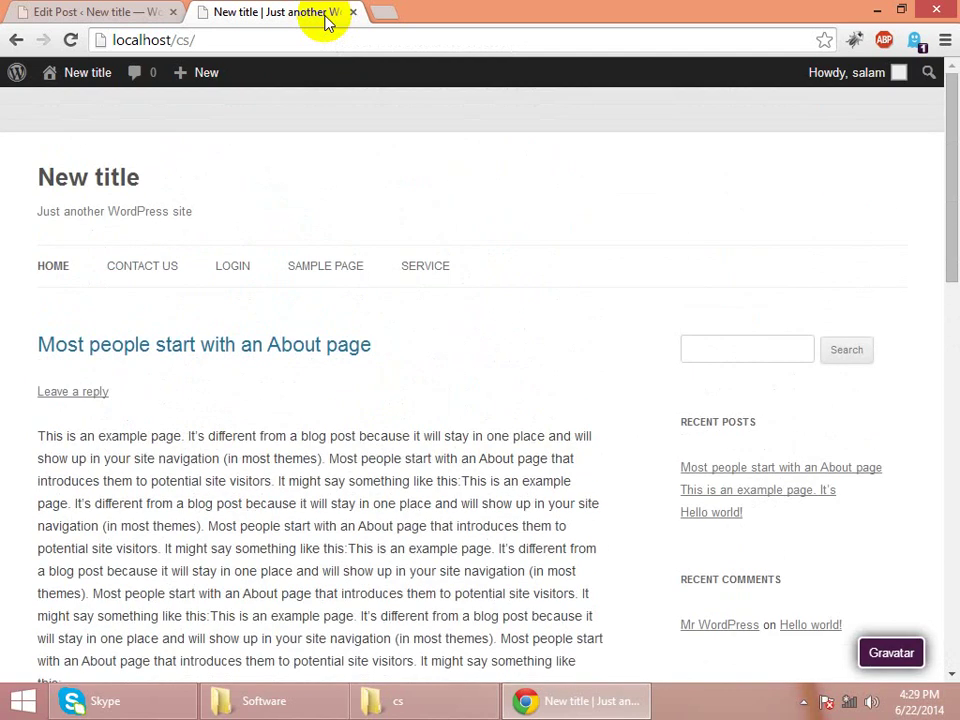
{"action": "key", "text": "Down"}
{"action": "key", "text": "Down"}
{"action": "key", "text": "Down"}
{"action": "key", "text": "Down"}
{"action": "key", "text": "Down"}
{"action": "key", "text": "Down"}
{"action": "key", "text": "Down"}
{"action": "key", "text": "Down"}
{"action": "key", "text": "Down"}
{"action": "key", "text": "Down"}
{"action": "key", "text": "Down"}
{"action": "key", "text": "Down"}
{"action": "key", "text": "Down"}
{"action": "key", "text": "Down"}
{"action": "key", "text": "Down"}
{"action": "key", "text": "Down"}
{"action": "key", "text": "Down"}
{"action": "key", "text": "Down"}
{"action": "key", "text": "Down"}
{"action": "key", "text": "Down"}
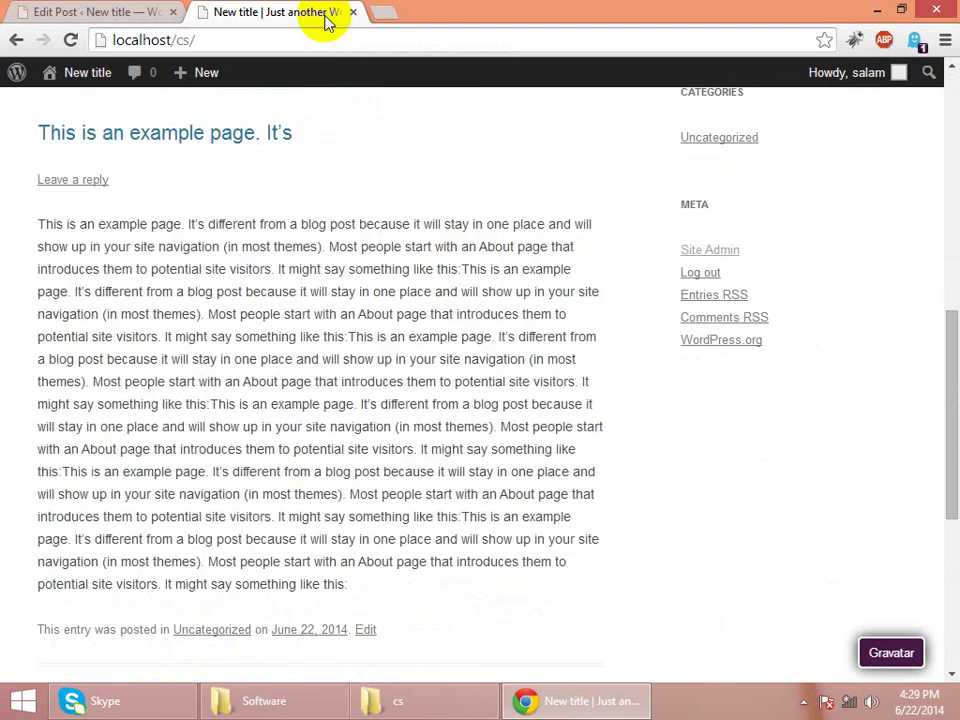
{"action": "key", "text": "Up"}
{"action": "key", "text": "Up"}
{"action": "key", "text": "Up"}
{"action": "key", "text": "Up"}
{"action": "key", "text": "Up"}
{"action": "key", "text": "Up"}
{"action": "key", "text": "Up"}
{"action": "key", "text": "Up"}
{"action": "key", "text": "Up"}
{"action": "key", "text": "Up"}
{"action": "key", "text": "Up"}
{"action": "key", "text": "Up"}
{"action": "key", "text": "Up"}
{"action": "key", "text": "Up"}
{"action": "key", "text": "Up"}
{"action": "key", "text": "Up"}
{"action": "key", "text": "Up"}
{"action": "key", "text": "Up"}
{"action": "key", "text": "Up"}
{"action": "key", "text": "Up"}
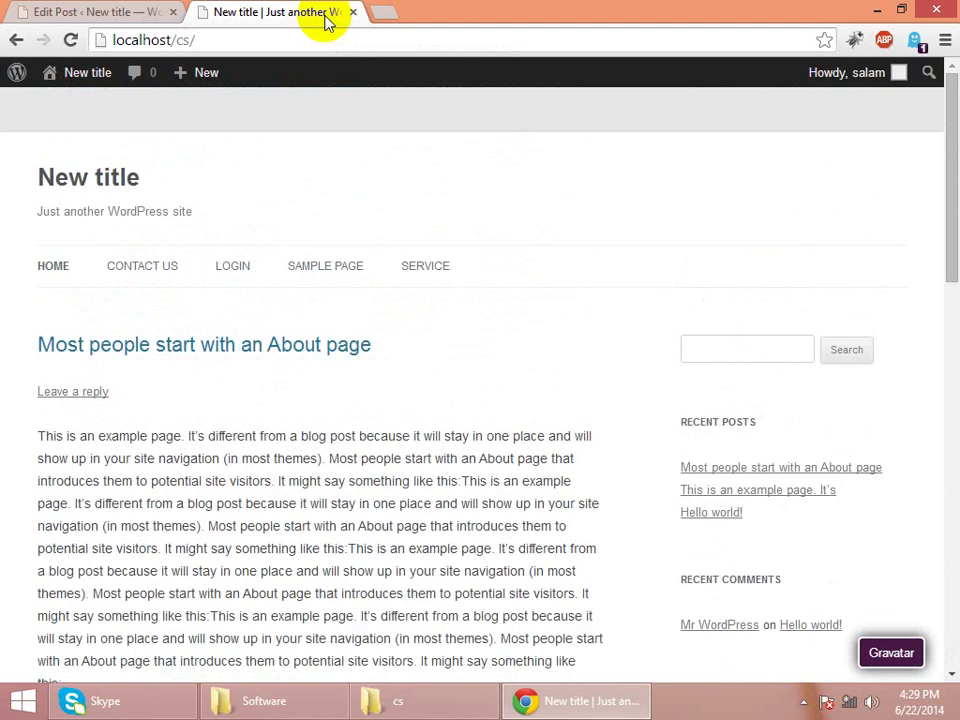
{"action": "key", "text": "Down"}
{"action": "key", "text": "Down"}
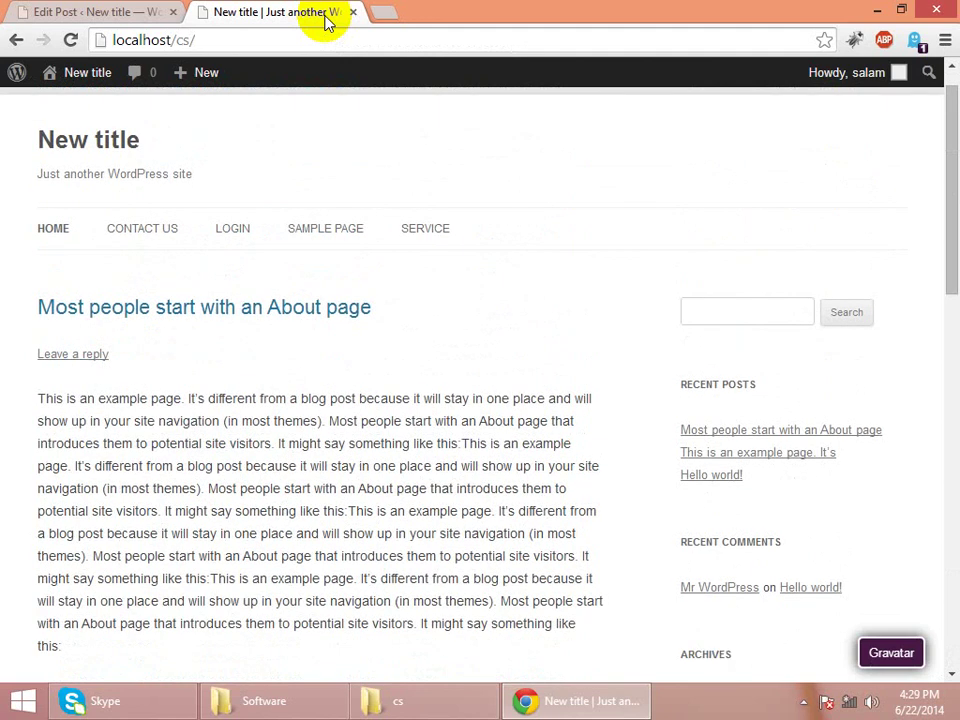
{"action": "key", "text": "Up"}
{"action": "key", "text": "Up"}
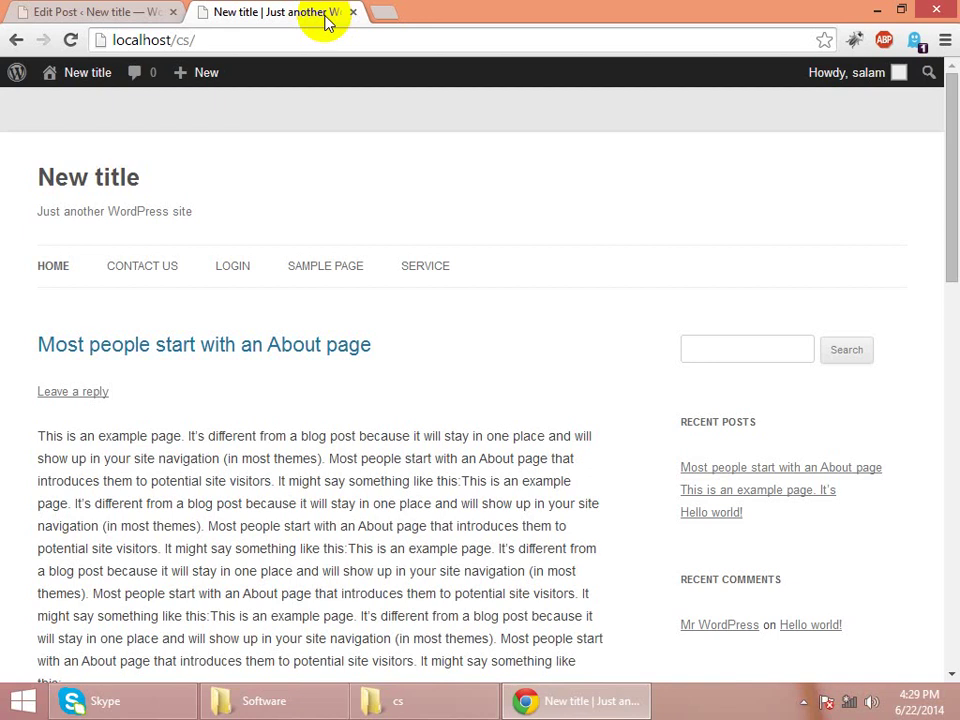
{"action": "key", "text": "Down"}
{"action": "key", "text": "Down"}
{"action": "key", "text": "Down"}
{"action": "key", "text": "Down"}
{"action": "key", "text": "Down"}
{"action": "key", "text": "Down"}
{"action": "key", "text": "Down"}
{"action": "key", "text": "Down"}
{"action": "key", "text": "Down"}
{"action": "key", "text": "Down"}
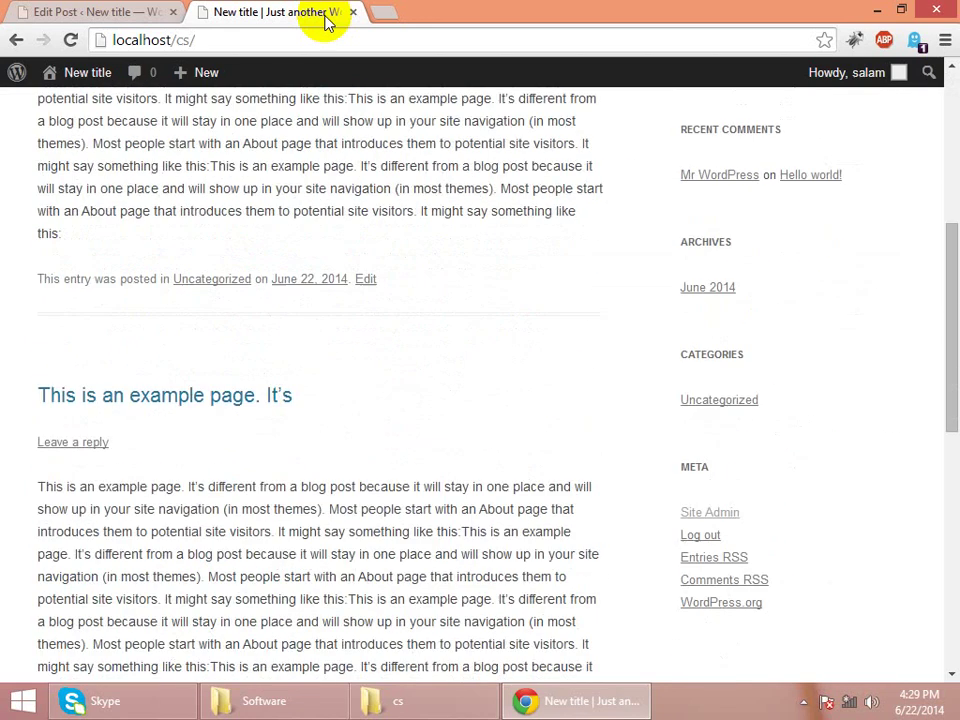
{"action": "key", "text": "Up"}
{"action": "key", "text": "Up"}
{"action": "key", "text": "Up"}
{"action": "key", "text": "Up"}
{"action": "key", "text": "Up"}
{"action": "key", "text": "Up"}
{"action": "key", "text": "Up"}
{"action": "key", "text": "Up"}
{"action": "key", "text": "Up"}
{"action": "key", "text": "Up"}
{"action": "key", "text": "Up"}
{"action": "key", "text": "Up"}
{"action": "key", "text": "Up"}
{"action": "key", "text": "Up"}
{"action": "key", "text": "Up"}
{"action": "key", "text": "Up"}
{"action": "key", "text": "Up"}
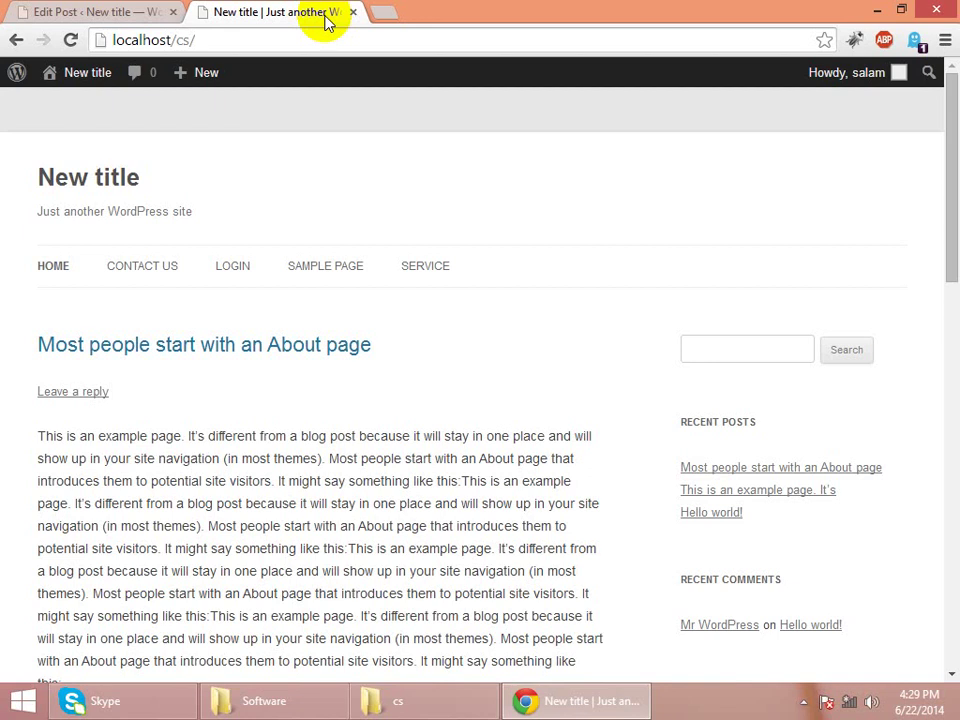
{"action": "key", "text": "Down"}
{"action": "key", "text": "Down"}
{"action": "key", "text": "Down"}
{"action": "key", "text": "Down"}
{"action": "key", "text": "Down"}
{"action": "key", "text": "Down"}
{"action": "key", "text": "Down"}
{"action": "key", "text": "Down"}
{"action": "key", "text": "Down"}
{"action": "key", "text": "Down"}
{"action": "key", "text": "Down"}
{"action": "key", "text": "Down"}
{"action": "key", "text": "Down"}
{"action": "key", "text": "Down"}
{"action": "key", "text": "Down"}
{"action": "key", "text": "Down"}
{"action": "key", "text": "Down"}
{"action": "key", "text": "Down"}
{"action": "key", "text": "Down"}
{"action": "key", "text": "Down"}
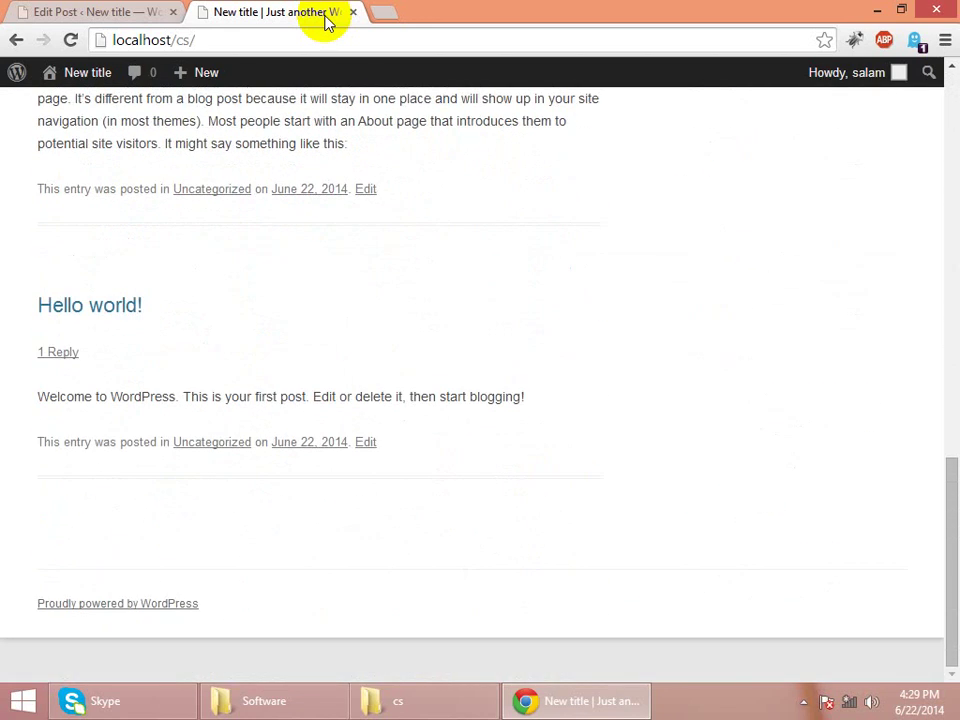
{"action": "key", "text": "Up"}
{"action": "key", "text": "Up"}
{"action": "key", "text": "Up"}
{"action": "key", "text": "Up"}
{"action": "key", "text": "Up"}
{"action": "key", "text": "Up"}
{"action": "key", "text": "Up"}
{"action": "key", "text": "Up"}
{"action": "key", "text": "Up"}
{"action": "key", "text": "Up"}
{"action": "key", "text": "Up"}
{"action": "key", "text": "Up"}
{"action": "key", "text": "Up"}
{"action": "key", "text": "Up"}
{"action": "key", "text": "Up"}
{"action": "key", "text": "Up"}
{"action": "key", "text": "Up"}
{"action": "key", "text": "Up"}
{"action": "key", "text": "Up"}
{"action": "key", "text": "Up"}
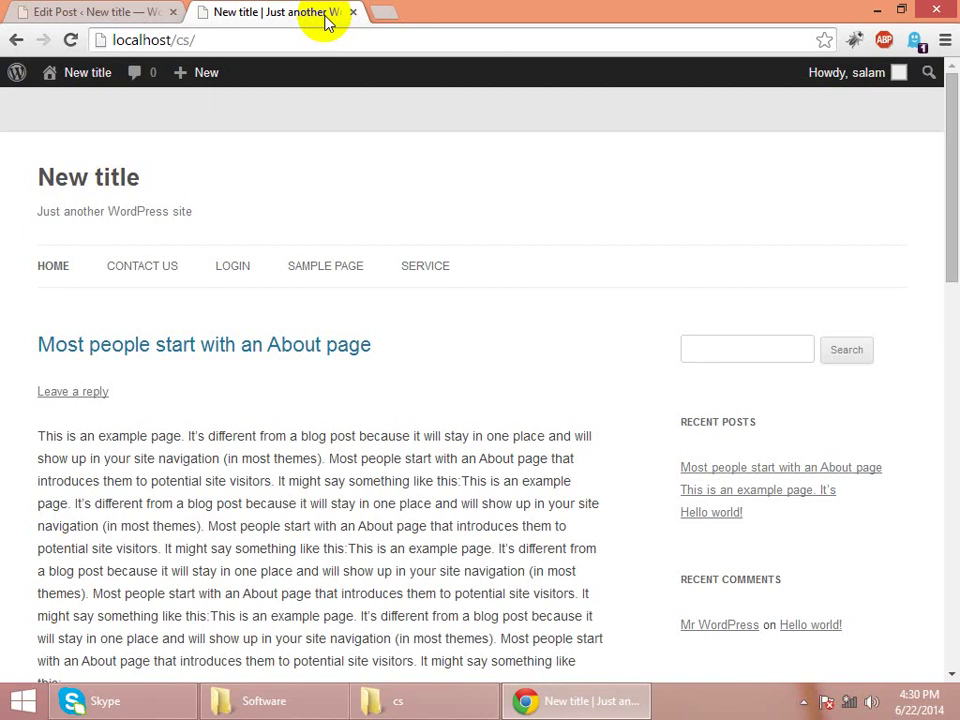
{"action": "key", "text": "Page_Down"}
{"action": "key", "text": "Page_Down"}
{"action": "key", "text": "Page_Down"}
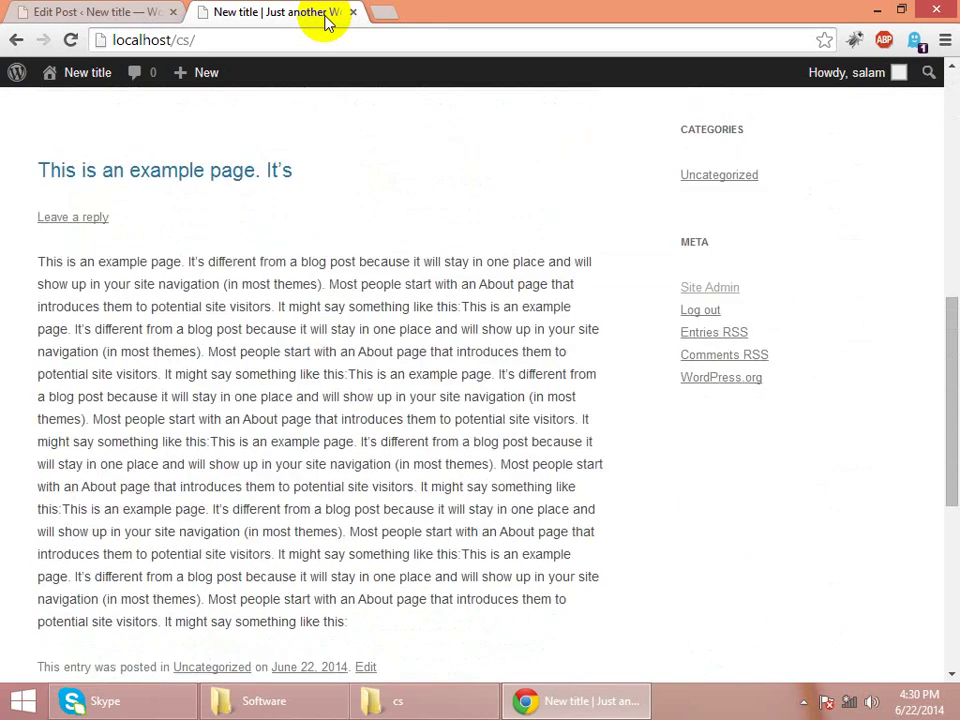
{"action": "key", "text": "Page_Up"}
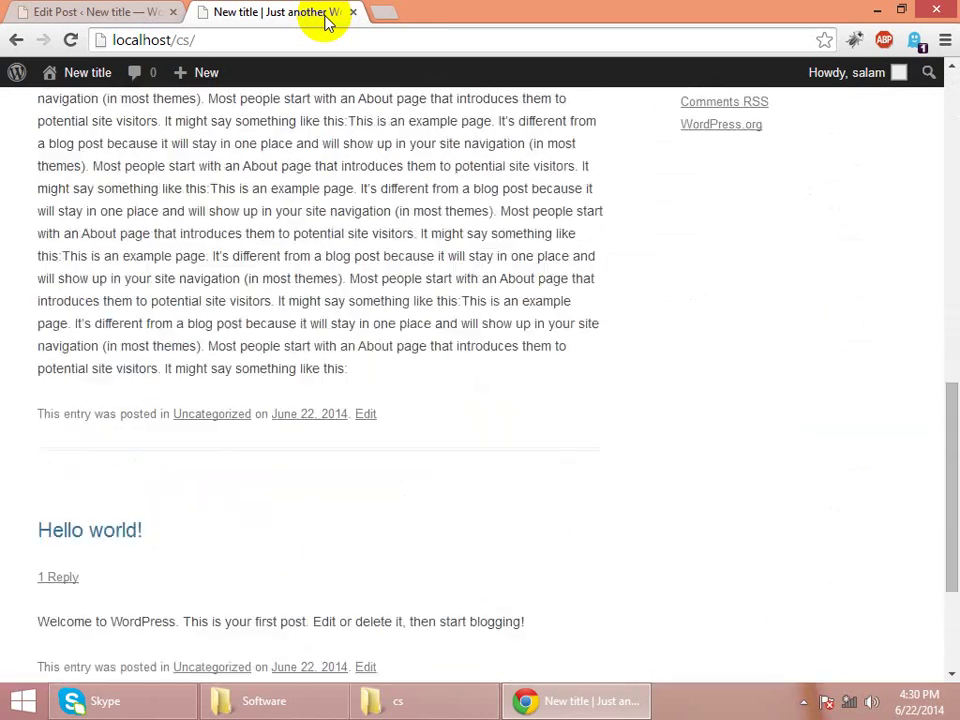
{"action": "key", "text": "Page_Up"}
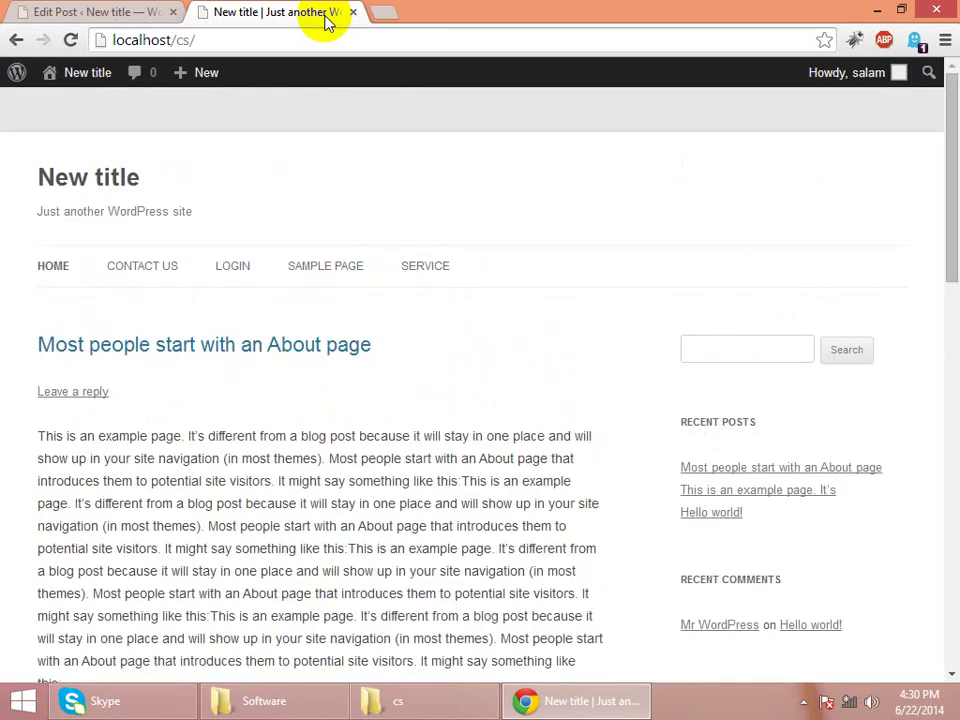
{"action": "key", "text": "Page_Down"}
{"action": "key", "text": "Page_Down"}
{"action": "key", "text": "Page_Down"}
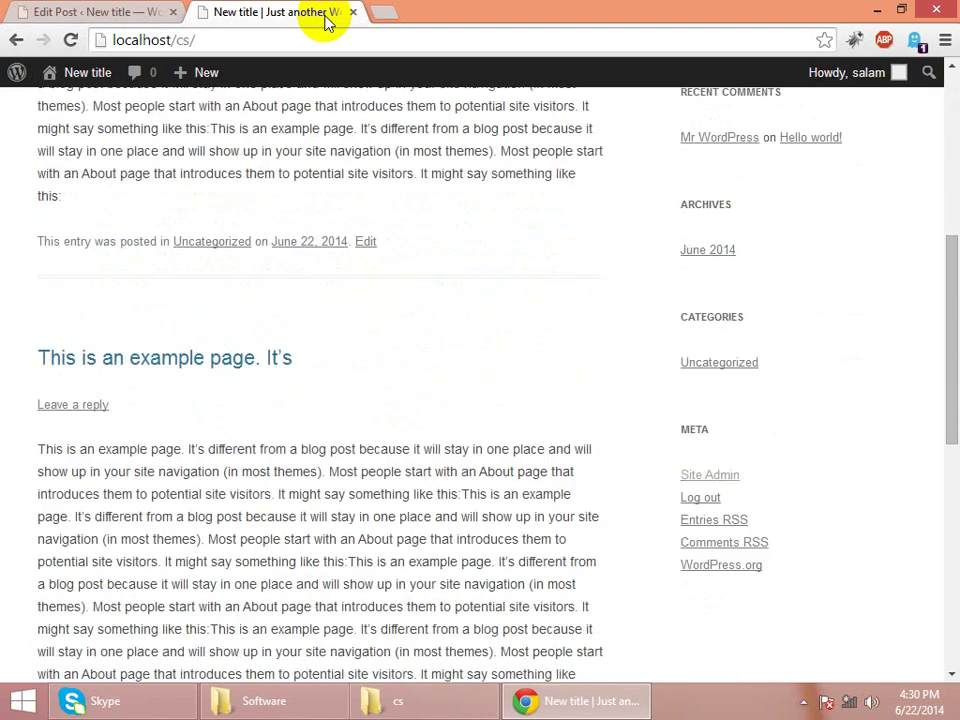
{"action": "key", "text": "Page_Up"}
{"action": "key", "text": "Page_Up"}
{"action": "key", "text": "Page_Up"}
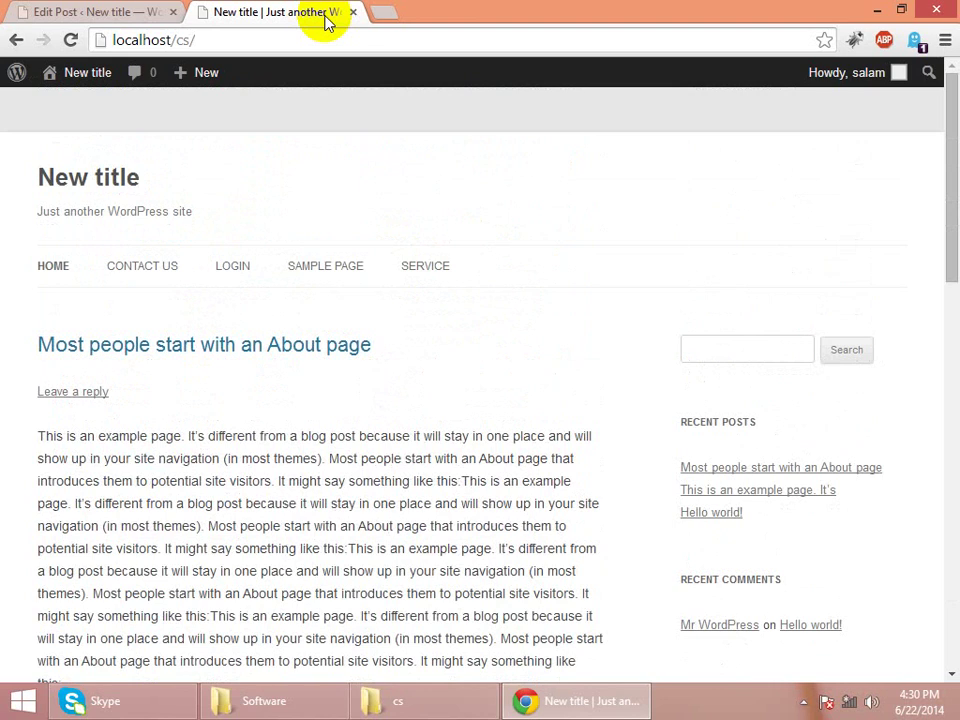
- Scroll through the live homepage's posts, then go back to the post editor
{"action": "left_click", "coordinate": [97, 10]}
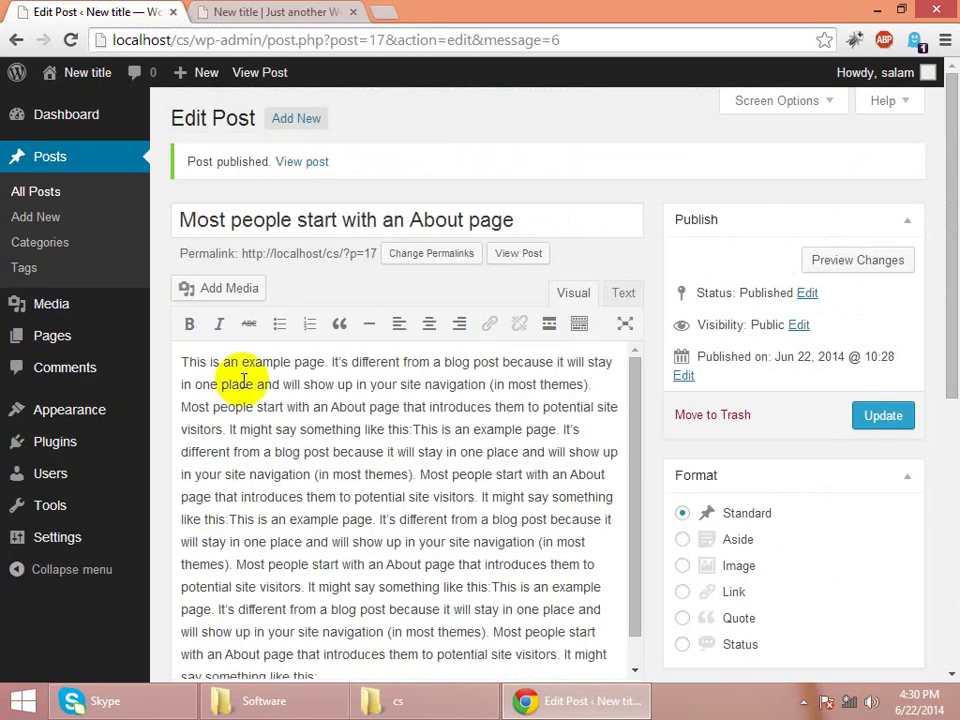
{"action": "left_click", "coordinate": [326, 10]}
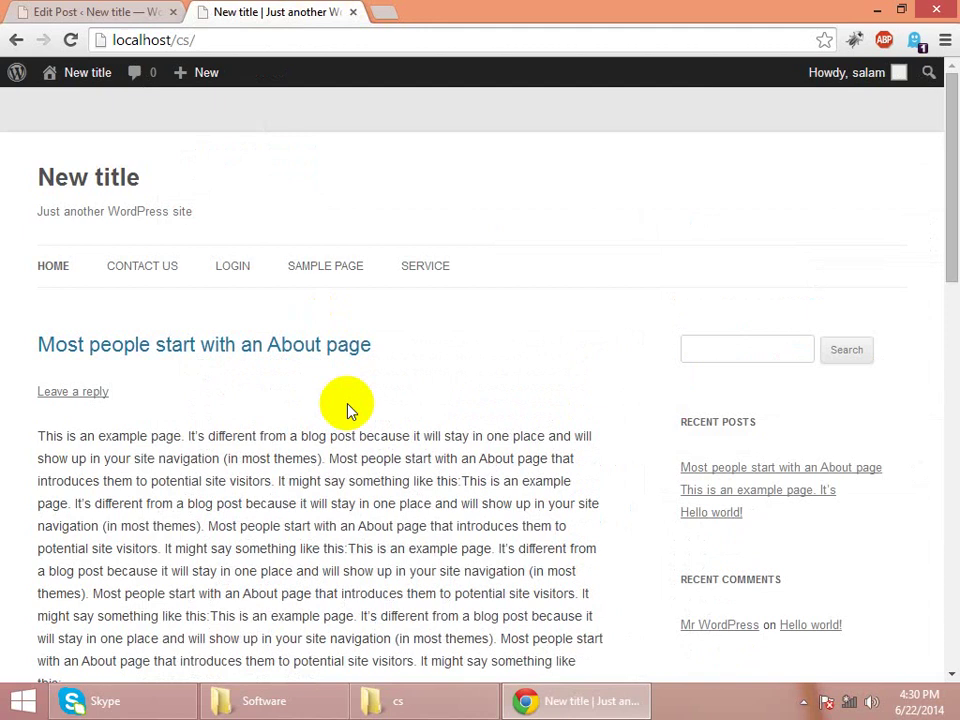
{"action": "scroll", "coordinate": [350, 410], "scroll_direction": "down", "scroll_amount": 1}
{"action": "scroll", "coordinate": [349, 403], "scroll_direction": "down", "scroll_amount": 6}
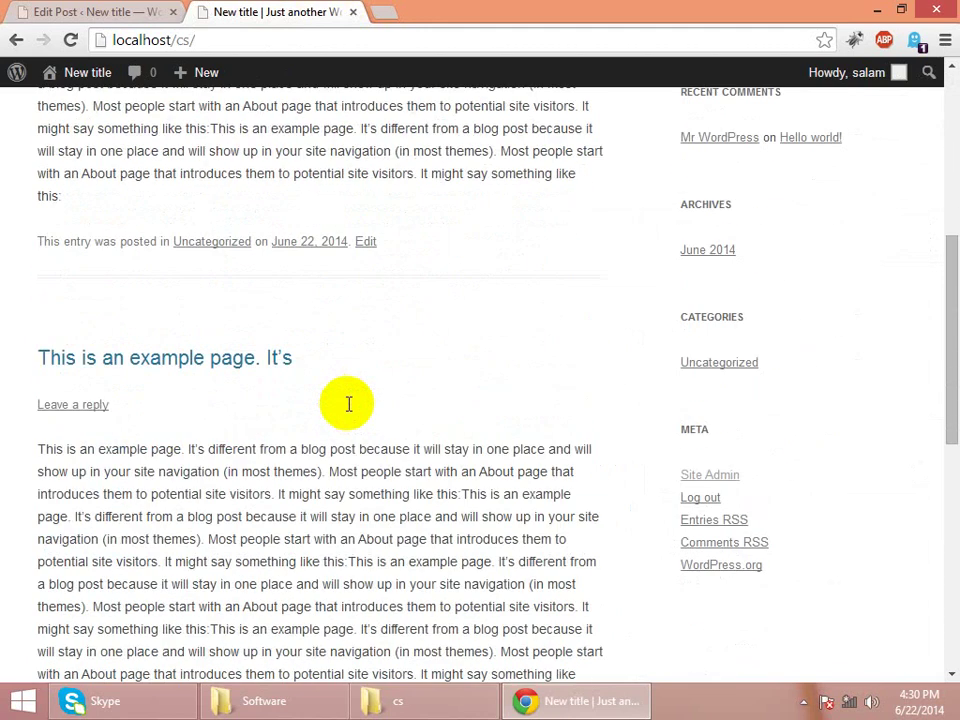
{"action": "scroll", "coordinate": [349, 405], "scroll_direction": "up", "scroll_amount": 2}
{"action": "scroll", "coordinate": [349, 408], "scroll_direction": "up", "scroll_amount": 6}
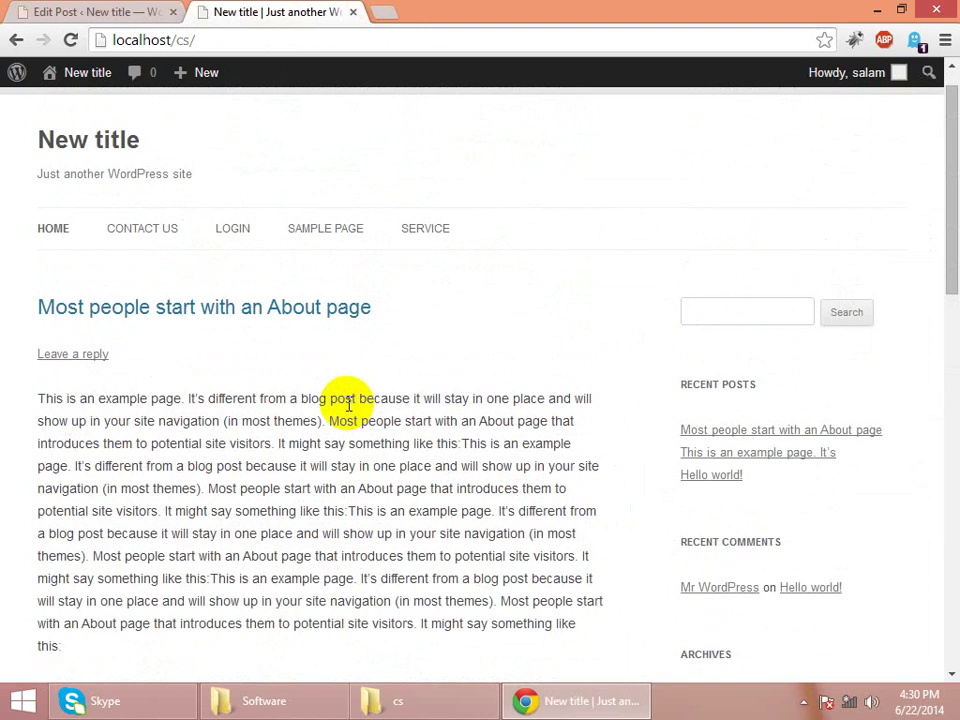
{"action": "scroll", "coordinate": [349, 403], "scroll_direction": "down", "scroll_amount": 5}
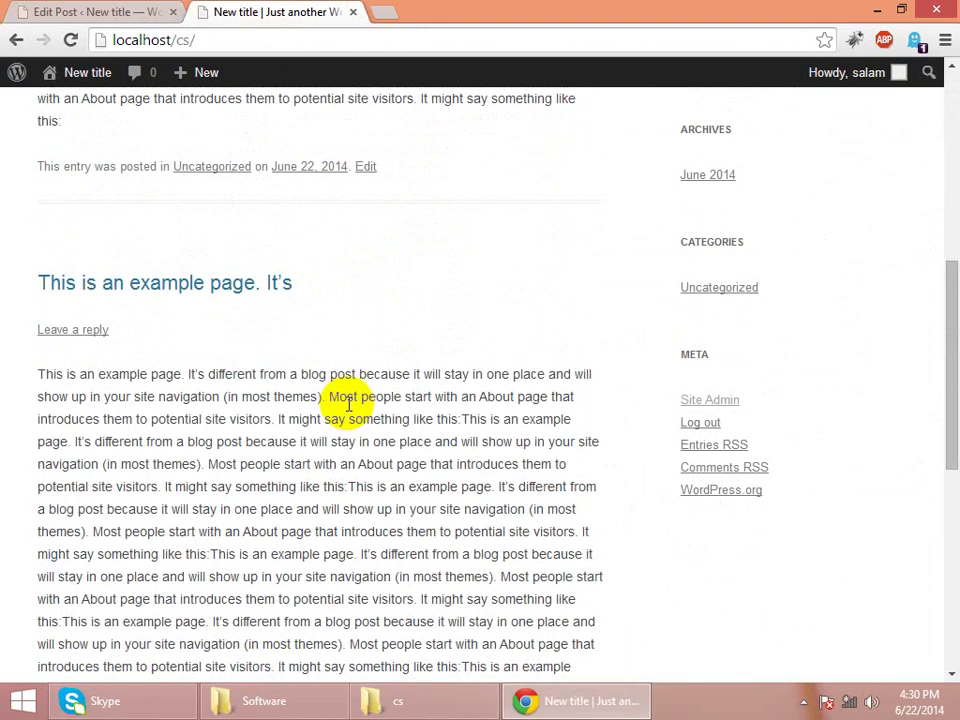
{"action": "left_click", "coordinate": [107, 8]}
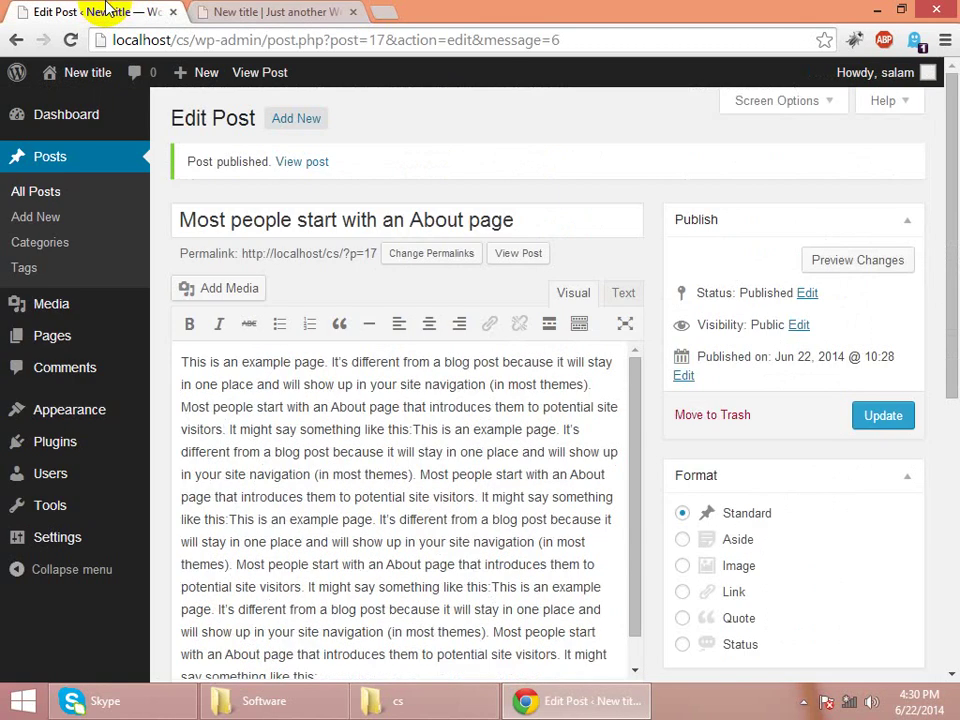
- Start a new post and clear the stray characters typed into its title
{"action": "left_click", "coordinate": [36, 217]}
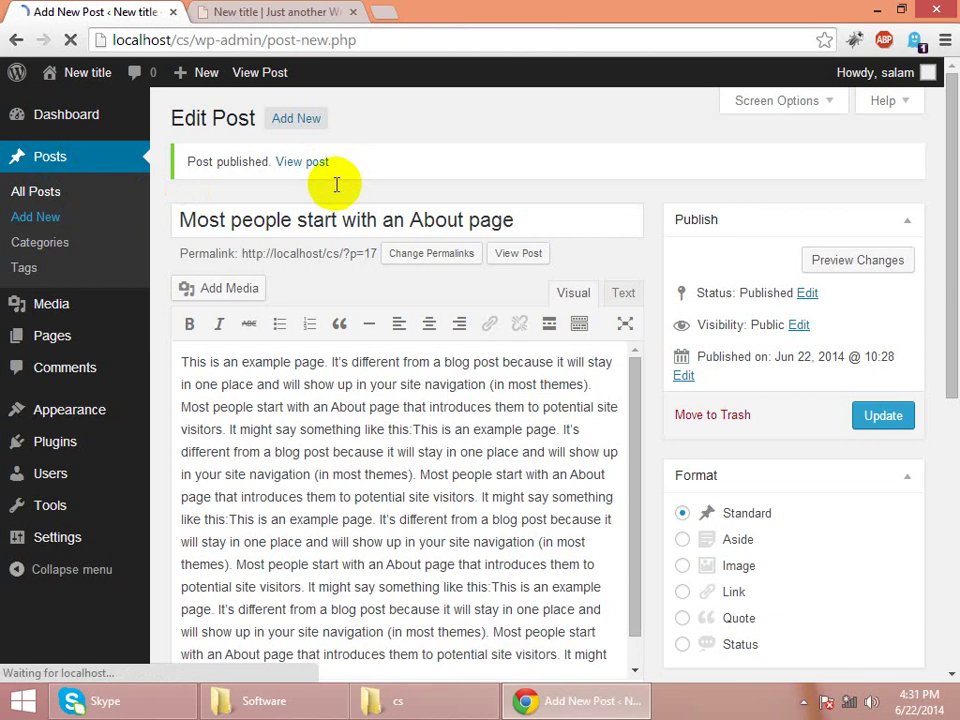
{"action": "type", "text": "ihygiujrdjkopstfgkj"}
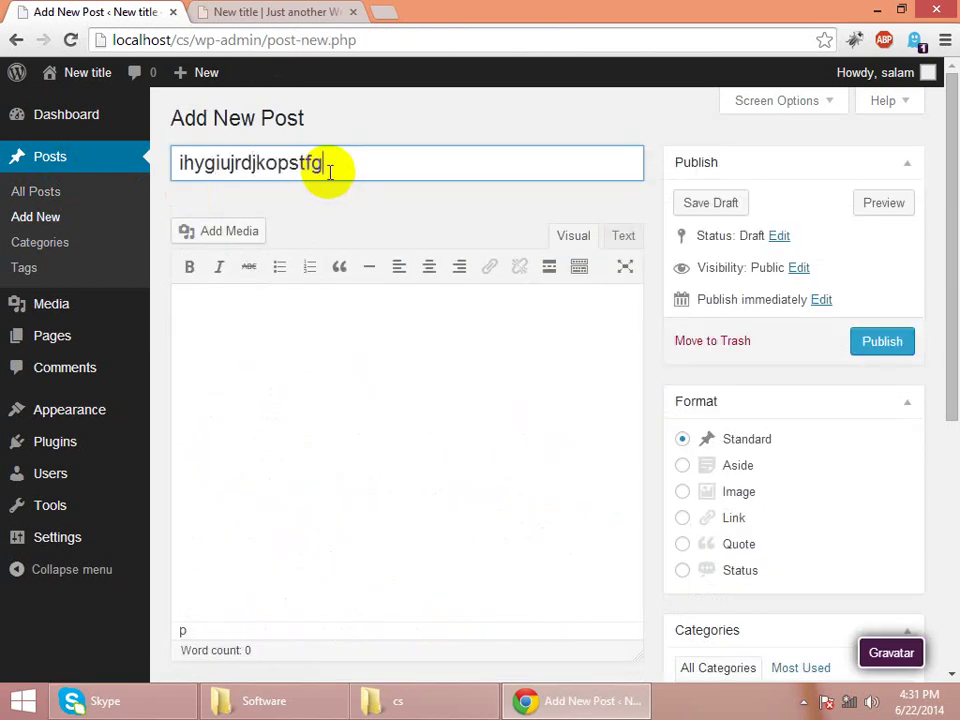
{"action": "key", "text": "BackSpace"}
{"action": "key", "text": "BackSpace"}
{"action": "key", "text": "BackSpace"}
{"action": "key", "text": "BackSpace"}
{"action": "key", "text": "BackSpace"}
{"action": "key", "text": "BackSpace"}
{"action": "key", "text": "BackSpace"}
{"action": "key", "text": "BackSpace"}
{"action": "key", "text": "BackSpace"}
{"action": "key", "text": "BackSpace"}
{"action": "key", "text": "BackSpace"}
{"action": "key", "text": "BackSpace"}
{"action": "key", "text": "BackSpace"}
{"action": "key", "text": "BackSpace"}
{"action": "key", "text": "BackSpace"}
{"action": "key", "text": "BackSpace"}
{"action": "key", "text": "BackSpace"}
{"action": "key", "text": "BackSpace"}
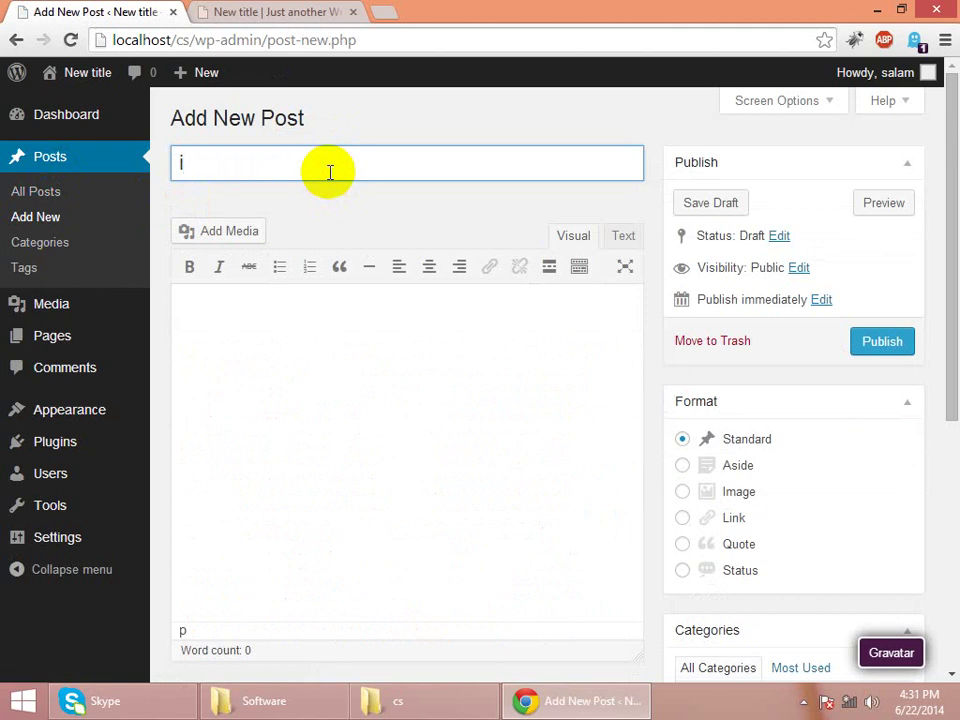
{"action": "key", "text": "BackSpace"}
- Title the post 'This is an example page. It's different from', paste that sentence into the body, and publish
{"action": "left_click", "coordinate": [314, 13]}
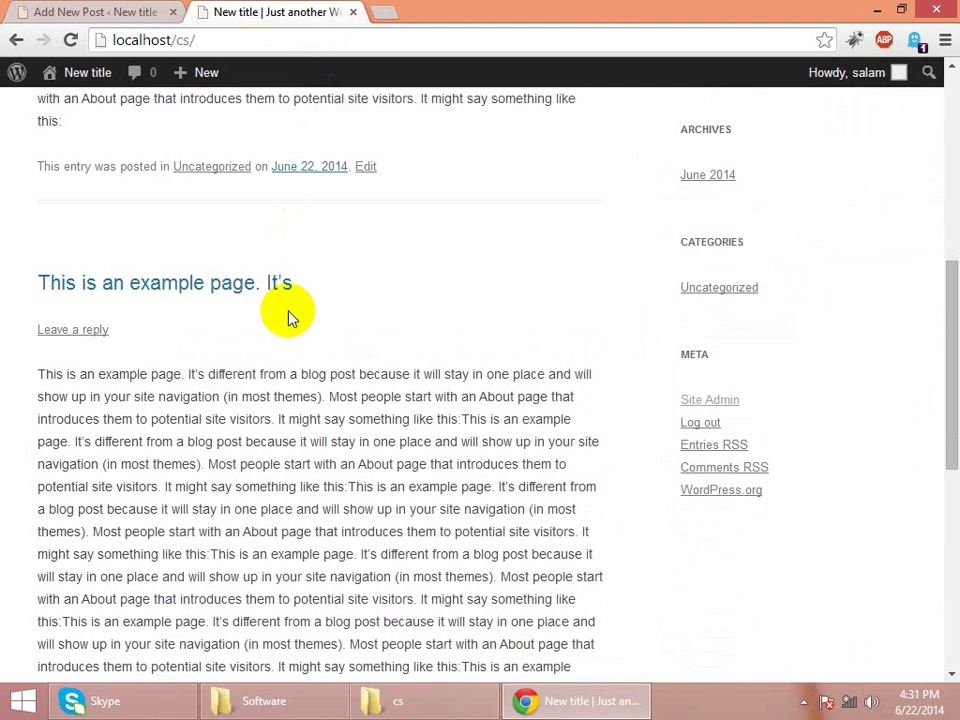
{"action": "left_click_drag", "start_coordinate": [285, 372], "coordinate": [33, 358]}
{"action": "key", "text": "ctrl+c"}
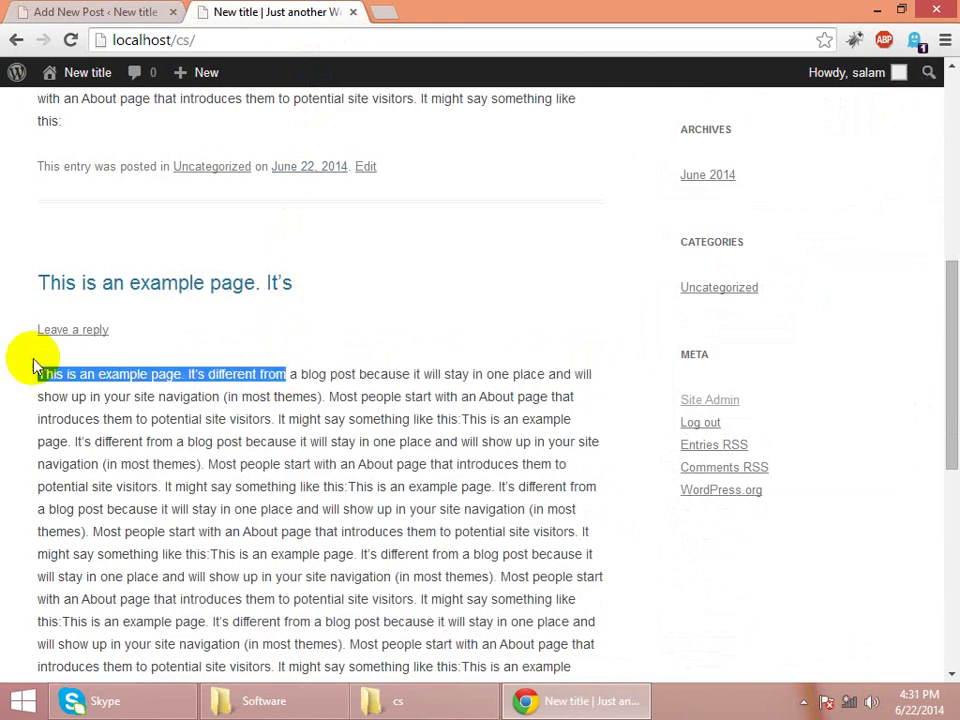
{"action": "left_click", "coordinate": [107, 12]}
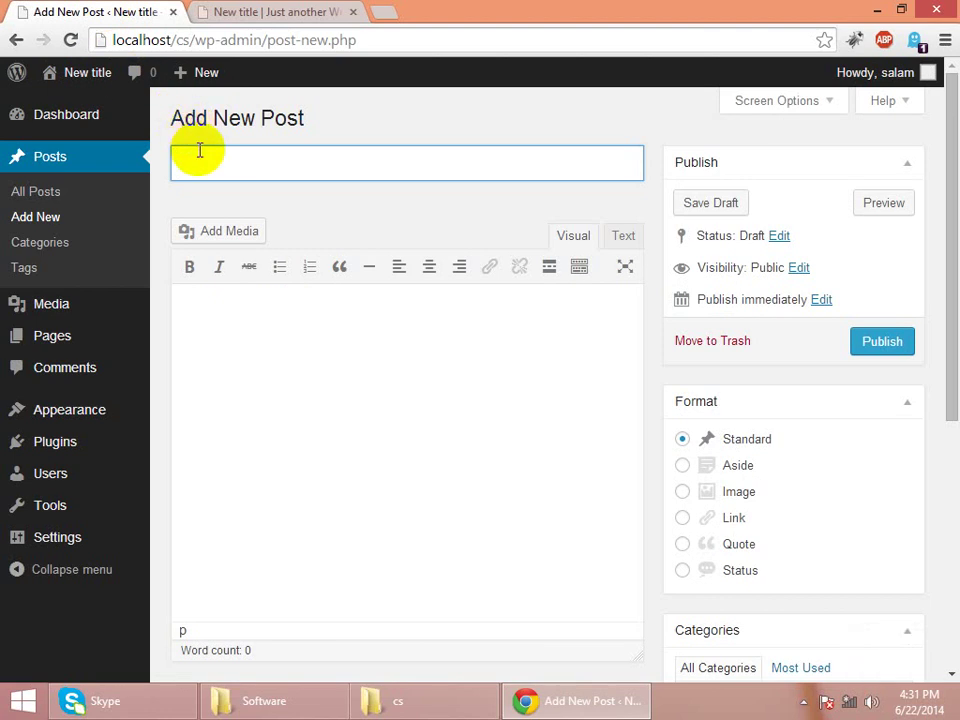
{"action": "key", "text": "ctrl+v"}
{"action": "left_click", "coordinate": [224, 366]}
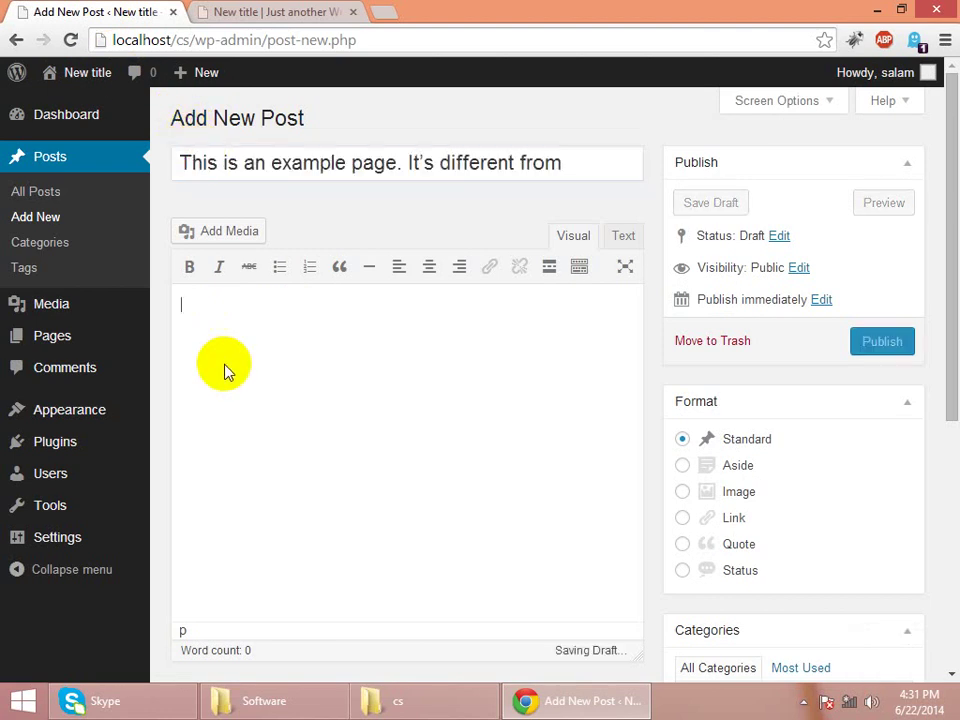
{"action": "key", "text": "ctrl+v"}
{"action": "key", "text": "ctrl+v"}
{"action": "key", "text": "ctrl+v"}
{"action": "key", "text": "ctrl+v"}
{"action": "key", "text": "ctrl+v"}
{"action": "key", "text": "ctrl+v"}
{"action": "key", "text": "ctrl+v"}
{"action": "key", "text": "ctrl+v"}
{"action": "key", "text": "ctrl+v"}
{"action": "key", "text": "ctrl+v"}
{"action": "key", "text": "ctrl+v"}
{"action": "key", "text": "ctrl+v"}
{"action": "key", "text": "ctrl+v"}
{"action": "key", "text": "ctrl+v"}
{"action": "key", "text": "ctrl+v"}
{"action": "key", "text": "ctrl+v"}
{"action": "key", "text": "ctrl+v"}
{"action": "key", "text": "ctrl+v"}
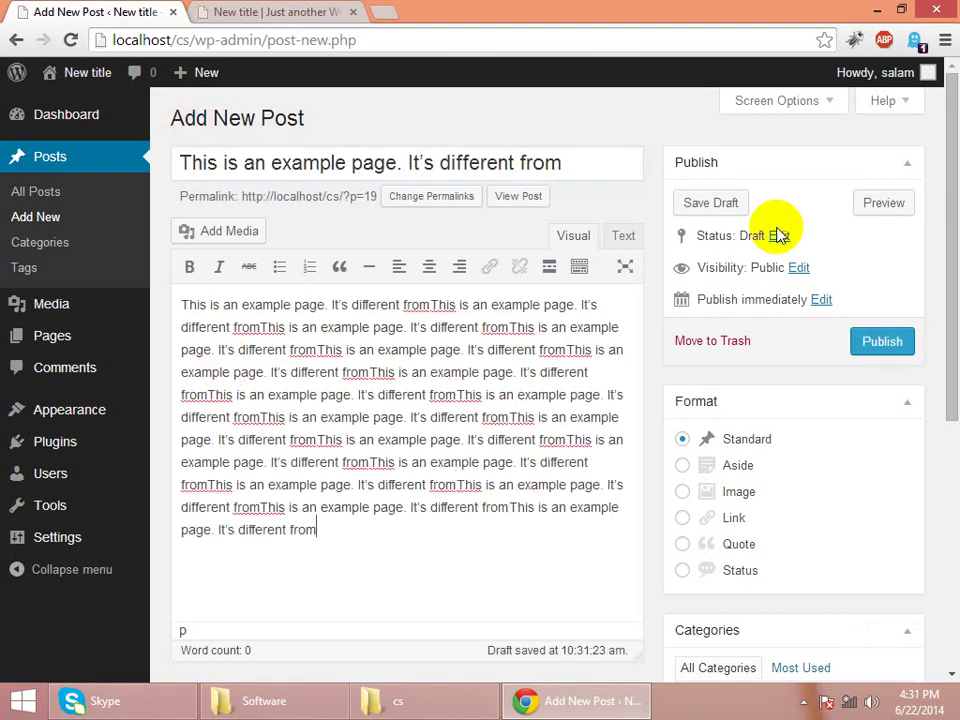
{"action": "left_click", "coordinate": [895, 346]}
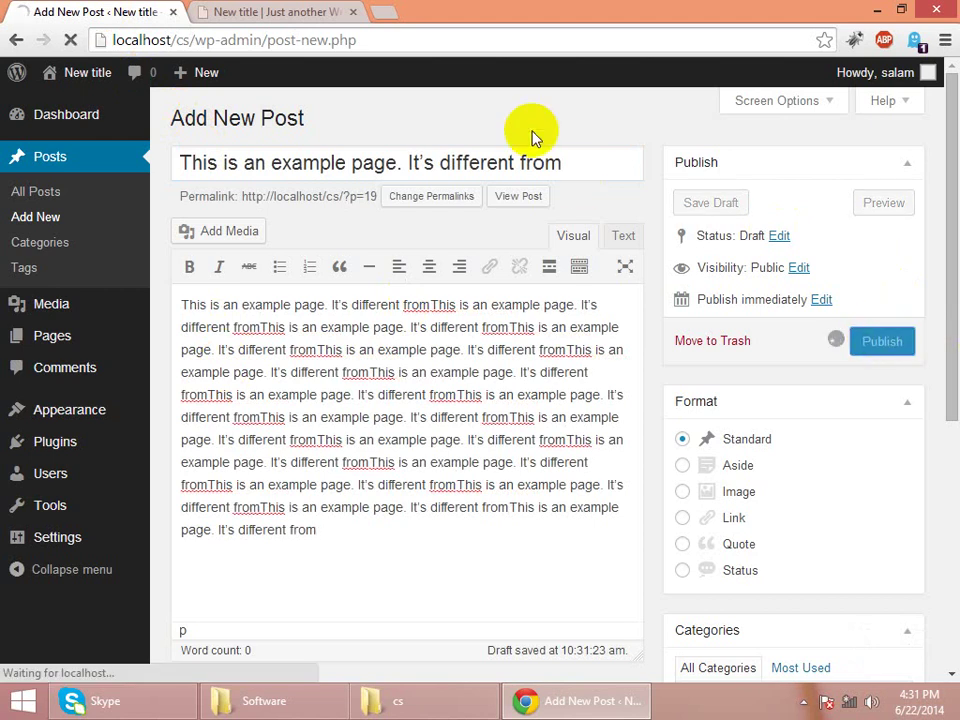
- Reload the homepage and verify the new post appears first among the four posts
{"action": "left_click", "coordinate": [295, 14]}
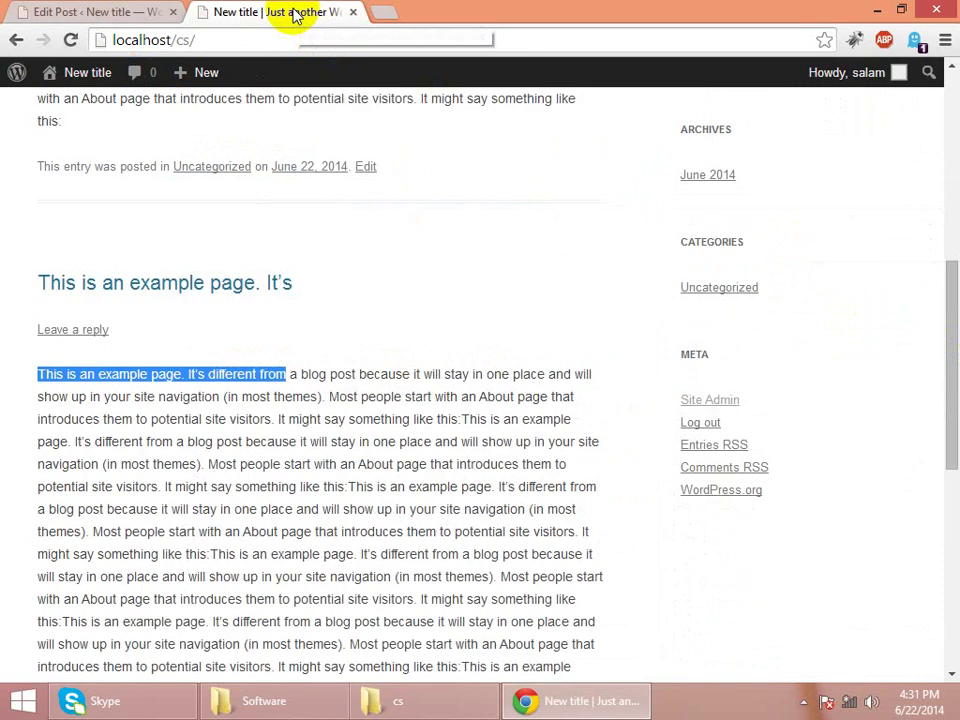
{"action": "key", "text": "F5"}
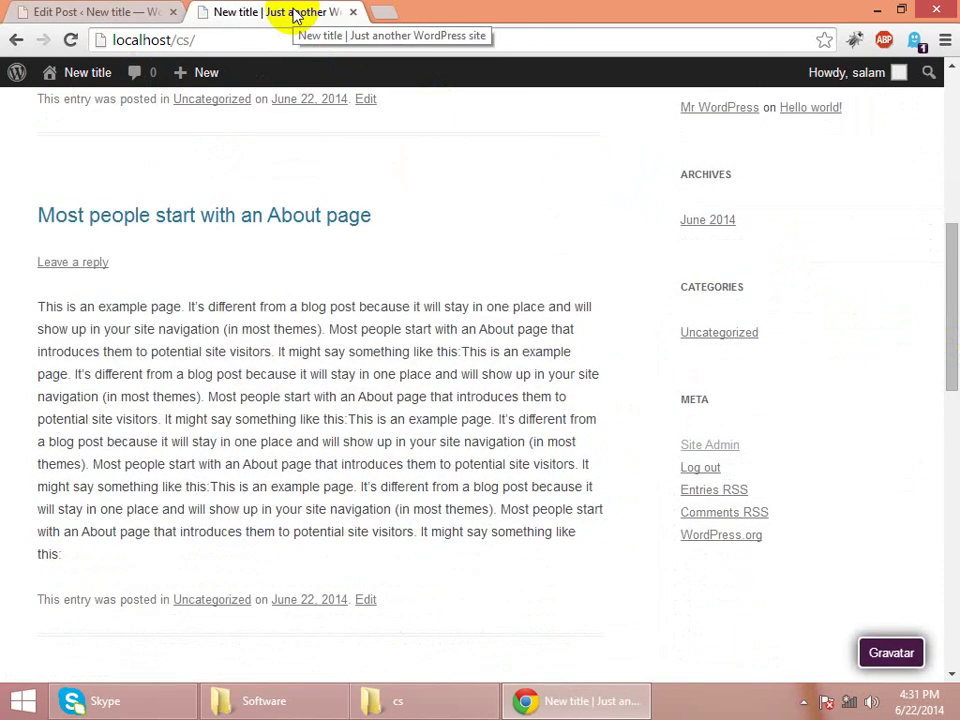
{"action": "left_click", "coordinate": [295, 14]}
{"action": "key", "text": "Down"}
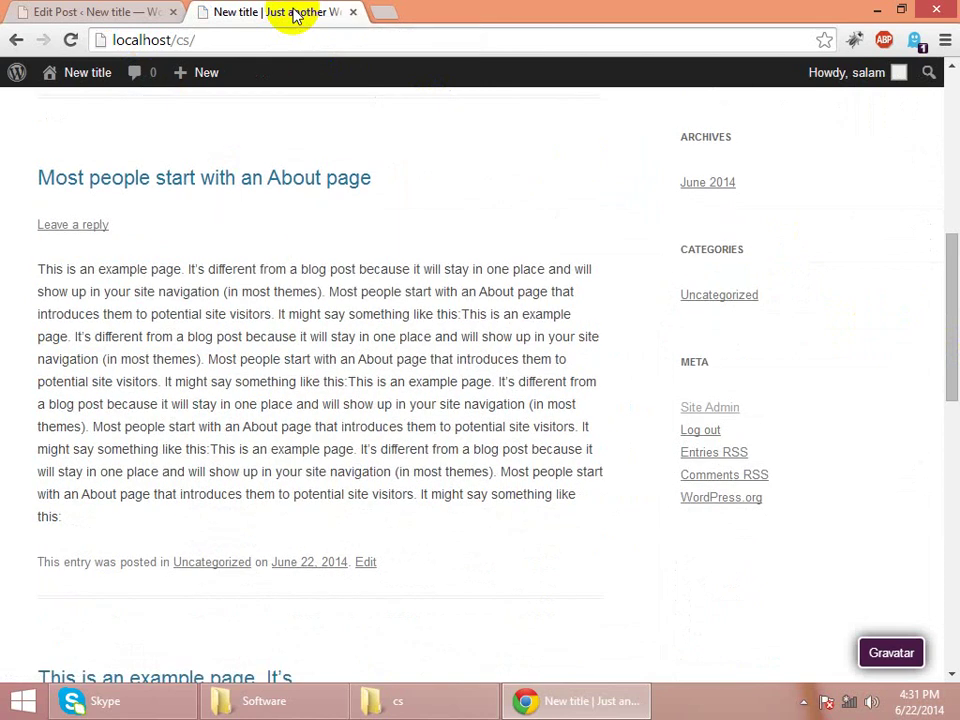
{"action": "key", "text": "Home"}
{"action": "key", "text": "Down"}
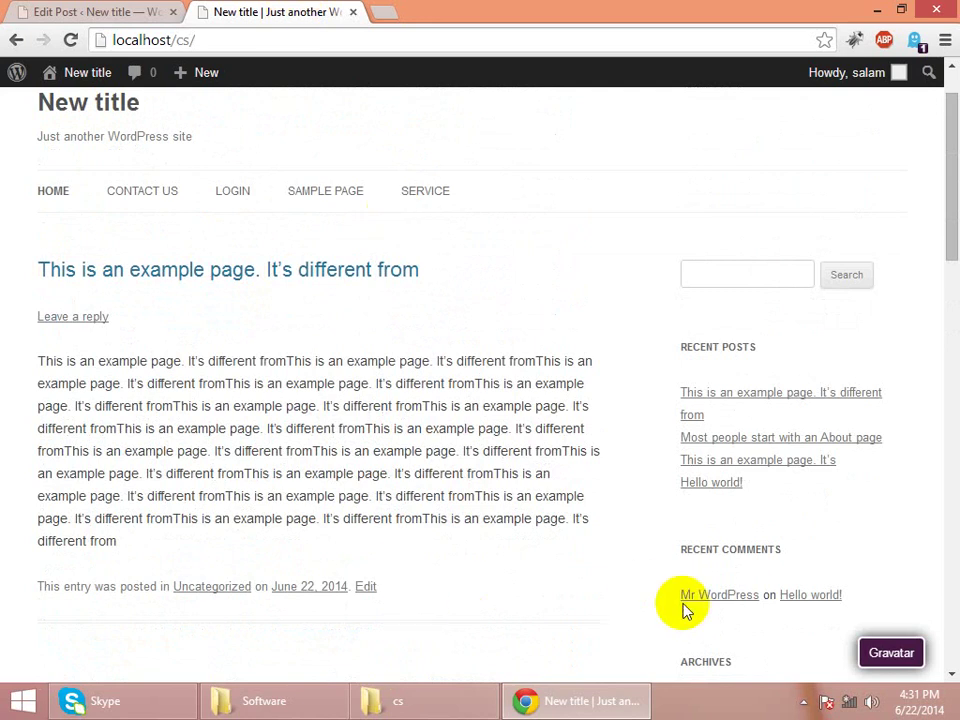
{"action": "left_click", "coordinate": [803, 701]}
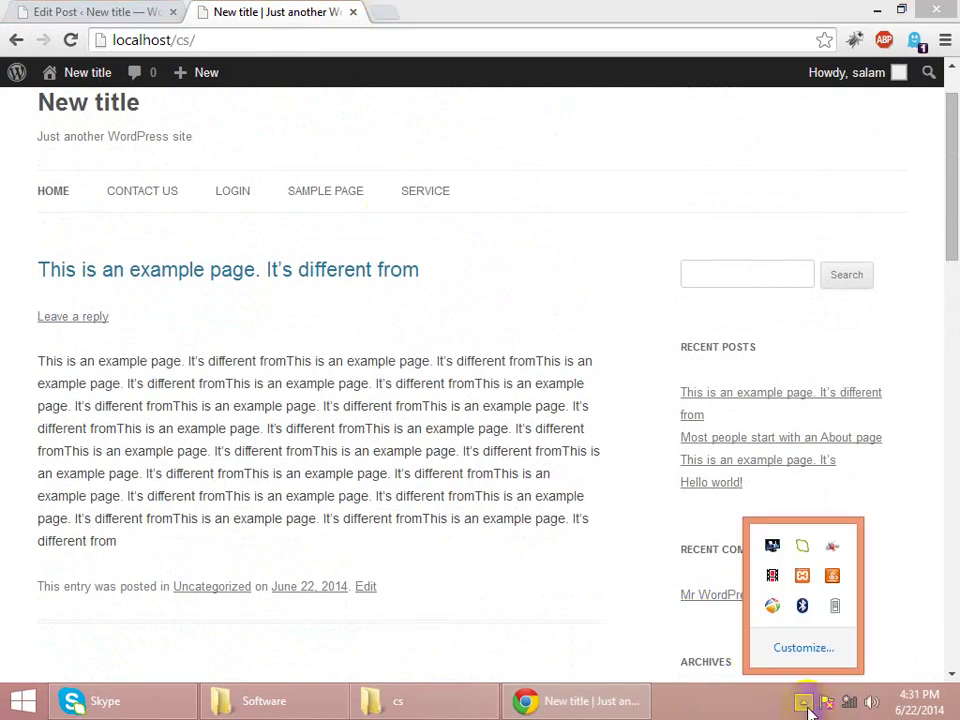